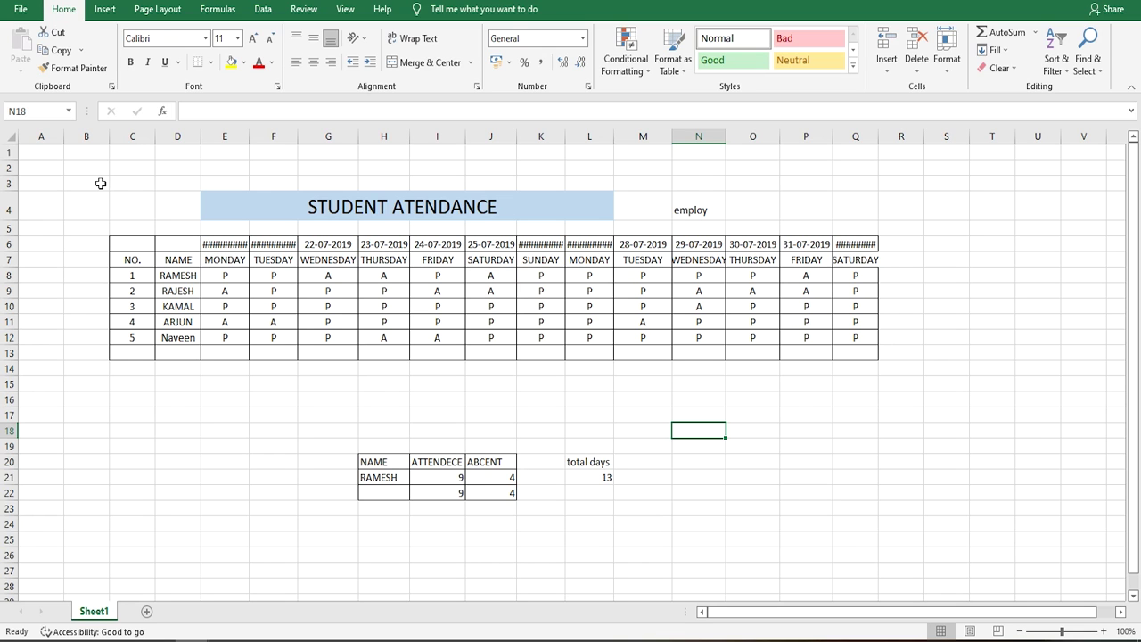
Add a new worksheet for the attendance table, checking the title layout on Sheet1 for reference.
{"action": "left_click", "coordinate": [256, 208]}
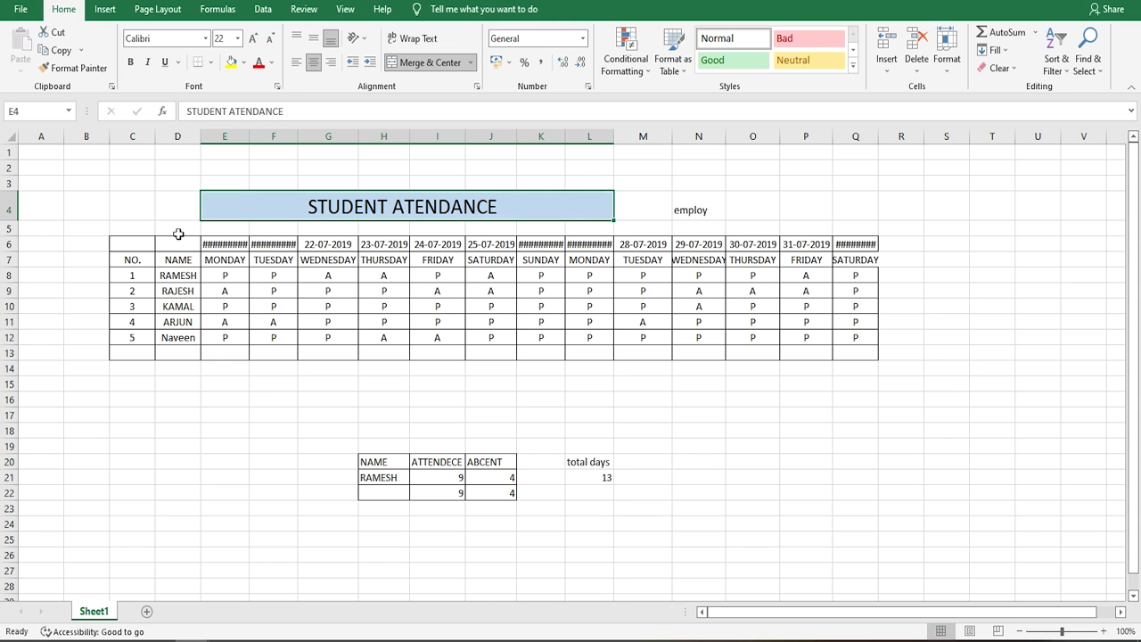
{"action": "left_click", "coordinate": [147, 613]}
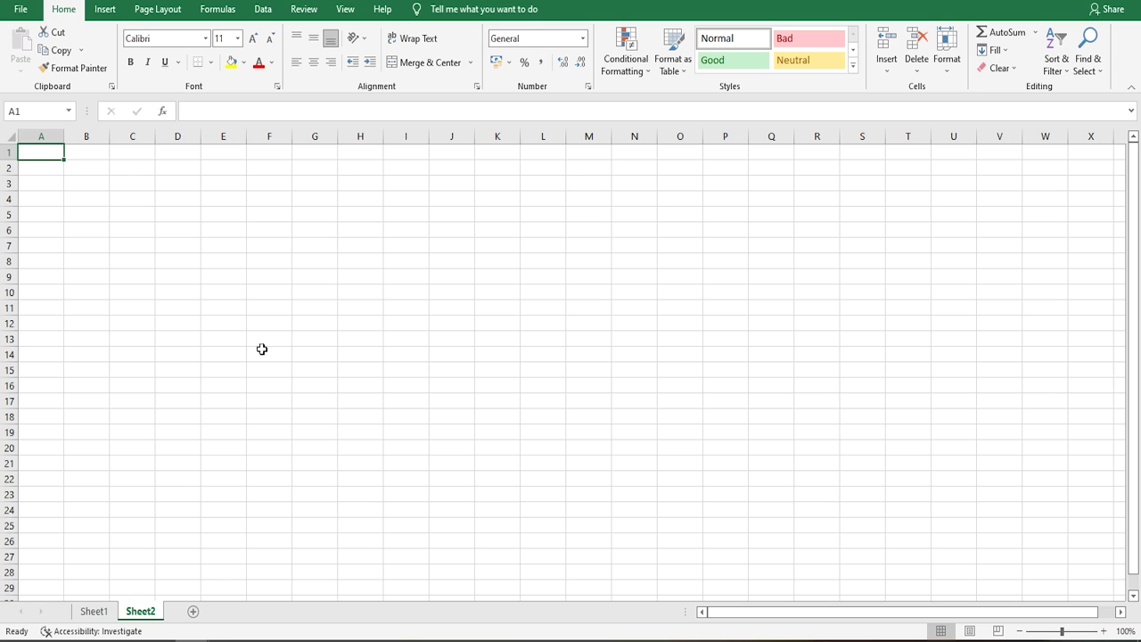
{"action": "left_click", "coordinate": [93, 611]}
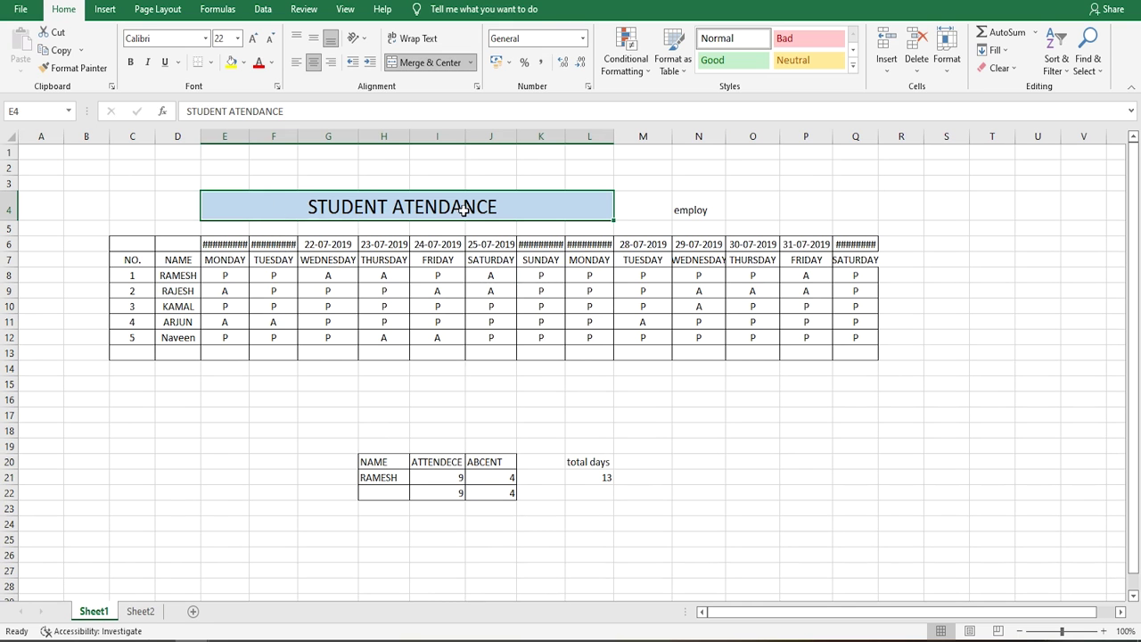
{"action": "left_click", "coordinate": [147, 612]}
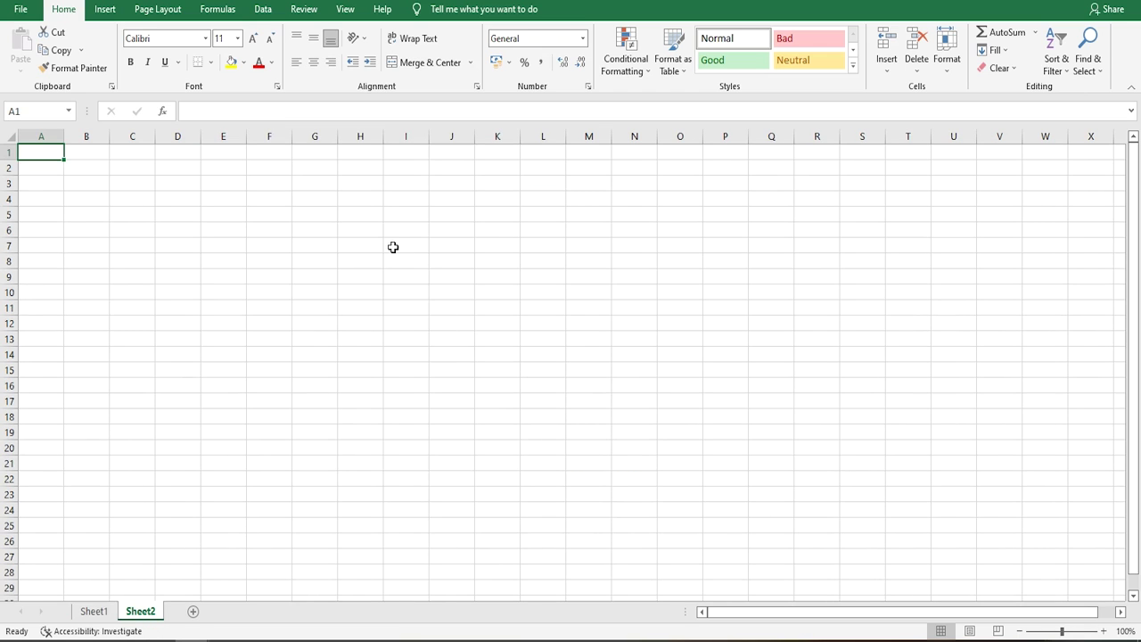
Merge and center cells H6:Q10 on Sheet2 and enter the title "student attendence".
{"action": "left_click_drag", "start_coordinate": [369, 230], "coordinate": [751, 292]}
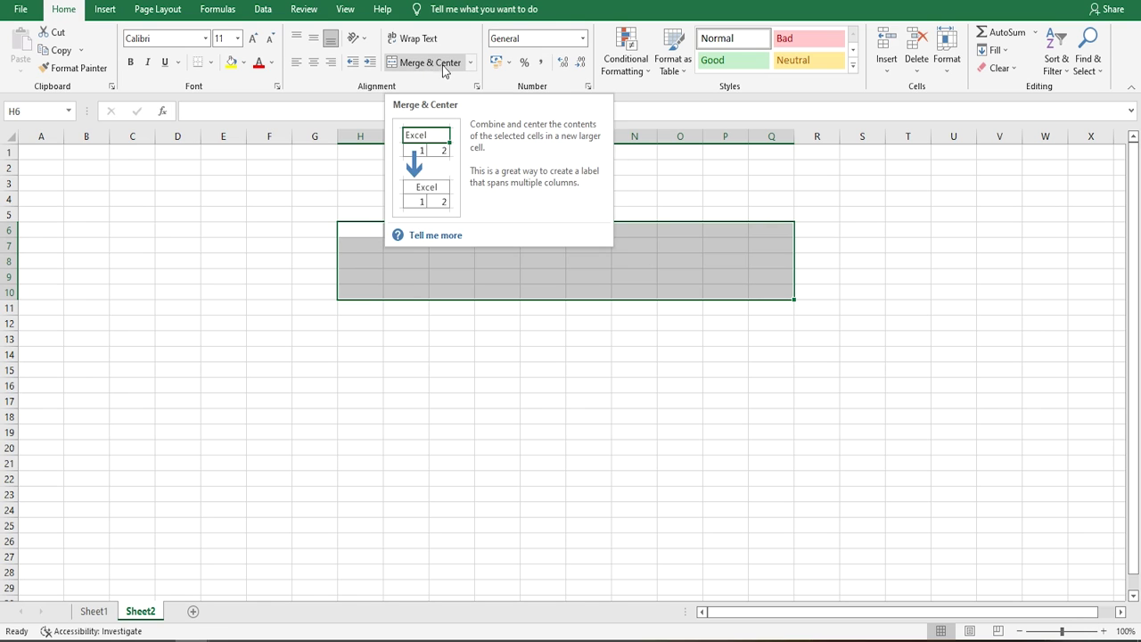
{"action": "left_click", "coordinate": [469, 62]}
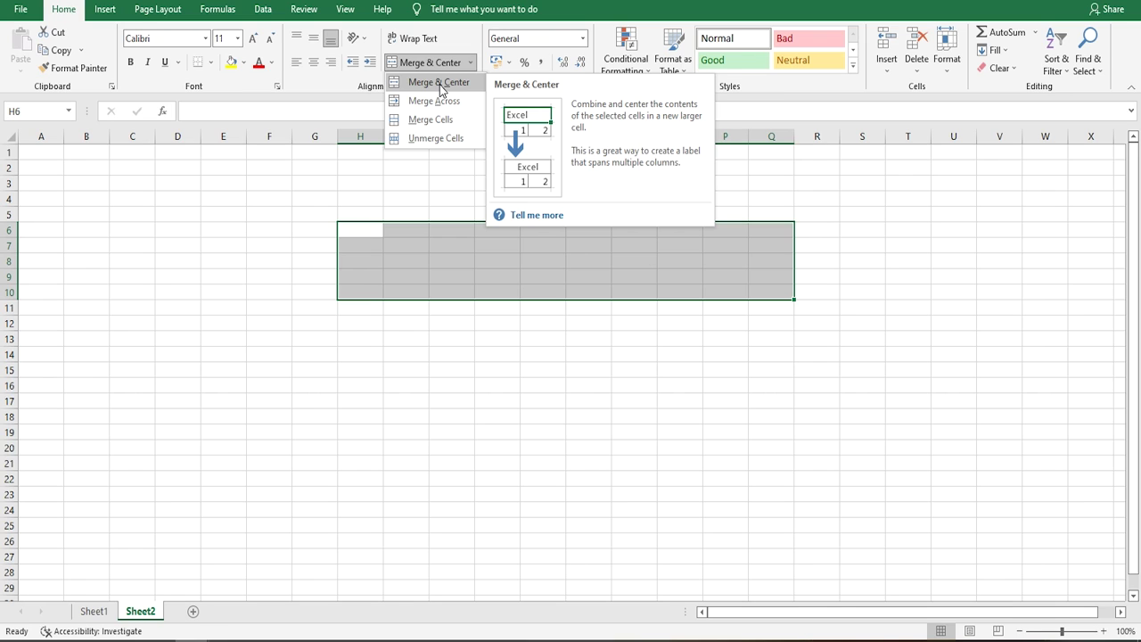
{"action": "left_click", "coordinate": [439, 83]}
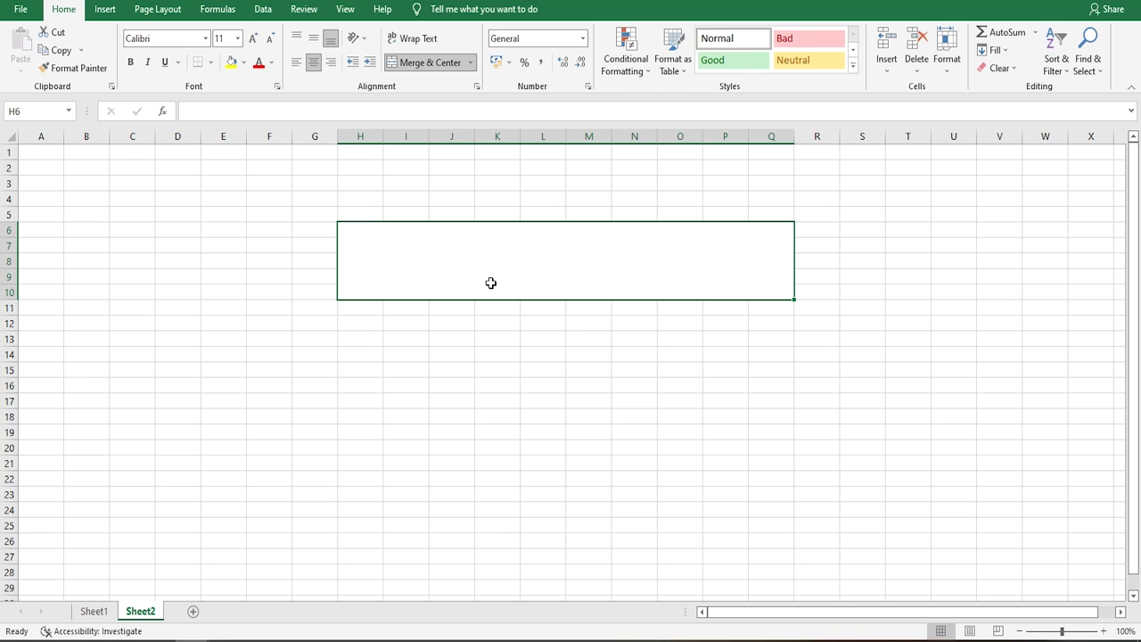
{"action": "type", "text": "stude"}
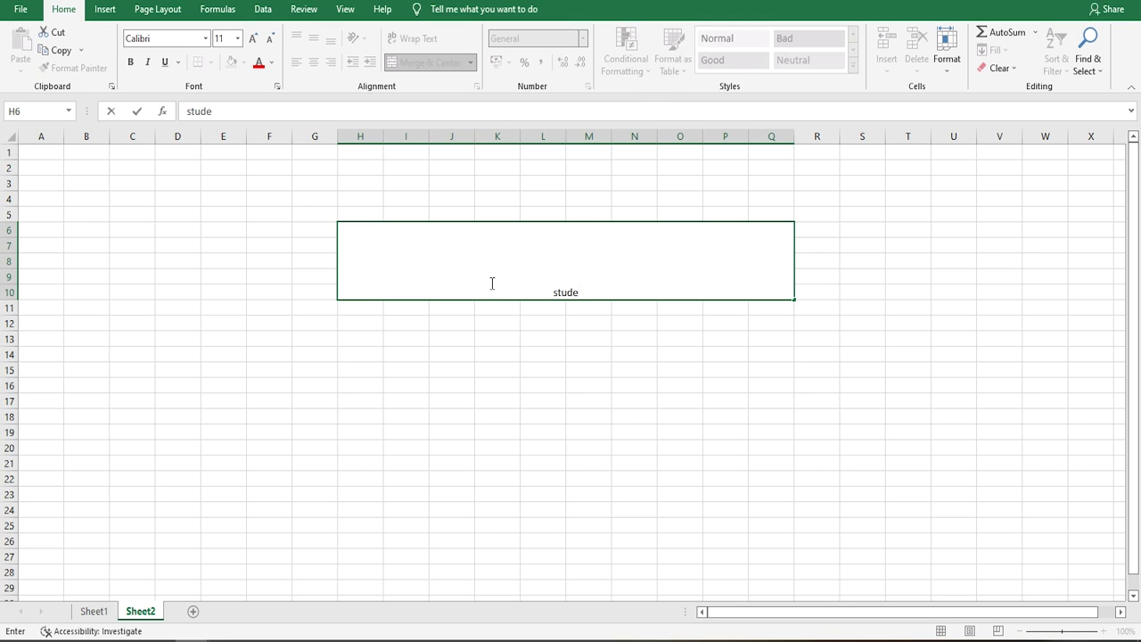
{"action": "type", "text": "nt attendence"}
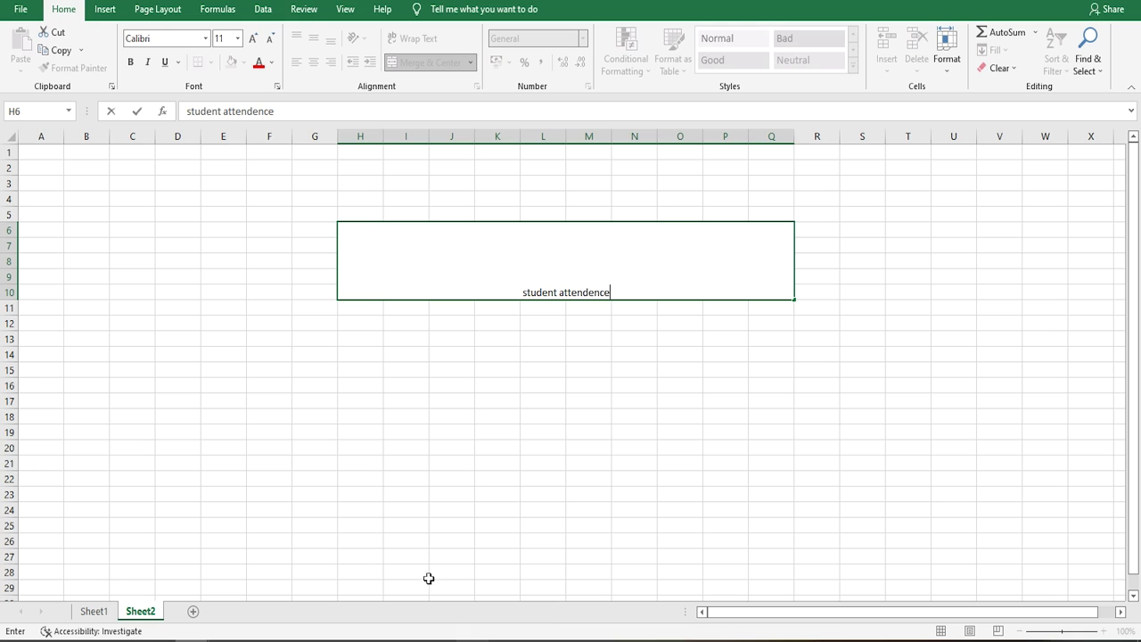
Check the title's spelling on Sheet1 and correct the Sheet2 title to "student attendance".
{"action": "left_click", "coordinate": [95, 611]}
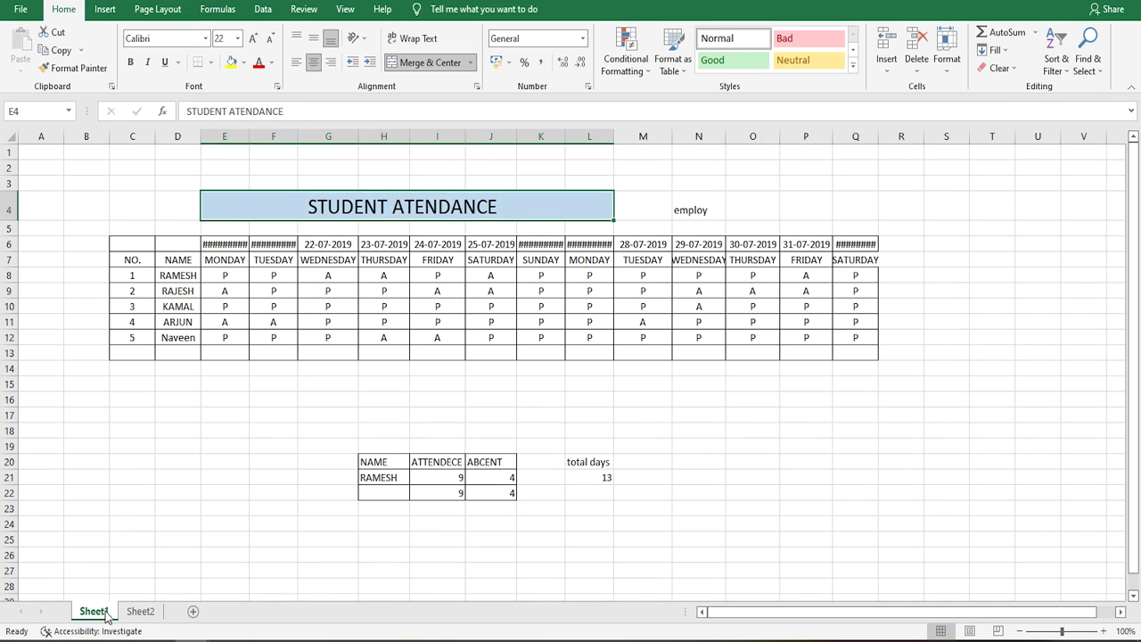
{"action": "left_click", "coordinate": [141, 612]}
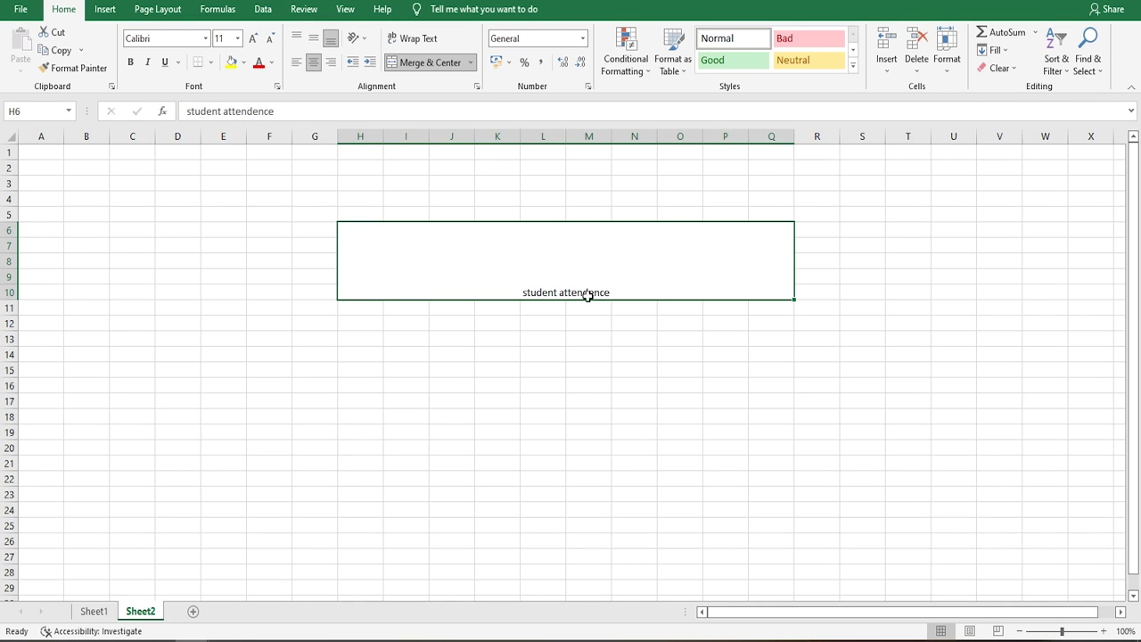
{"action": "double_click", "coordinate": [596, 295]}
{"action": "key", "text": "BackSpace"}
{"action": "type", "text": "a"}
{"action": "left_click", "coordinate": [615, 339]}
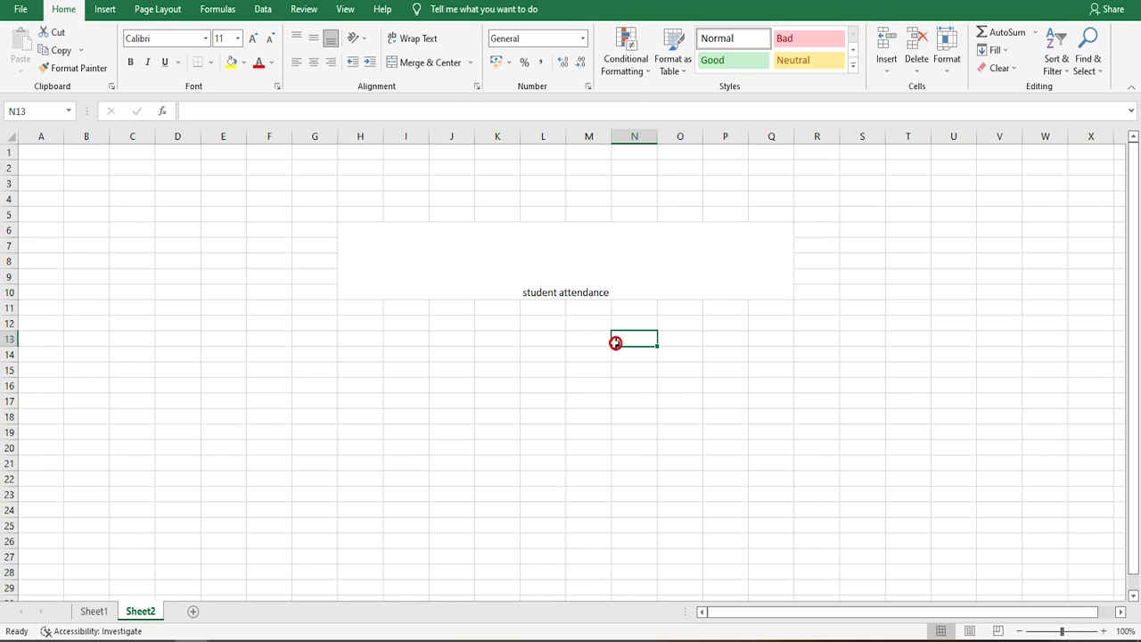
Compare with the Sheet1 title again and change the Sheet2 title to "student atendance".
{"action": "left_click", "coordinate": [93, 612]}
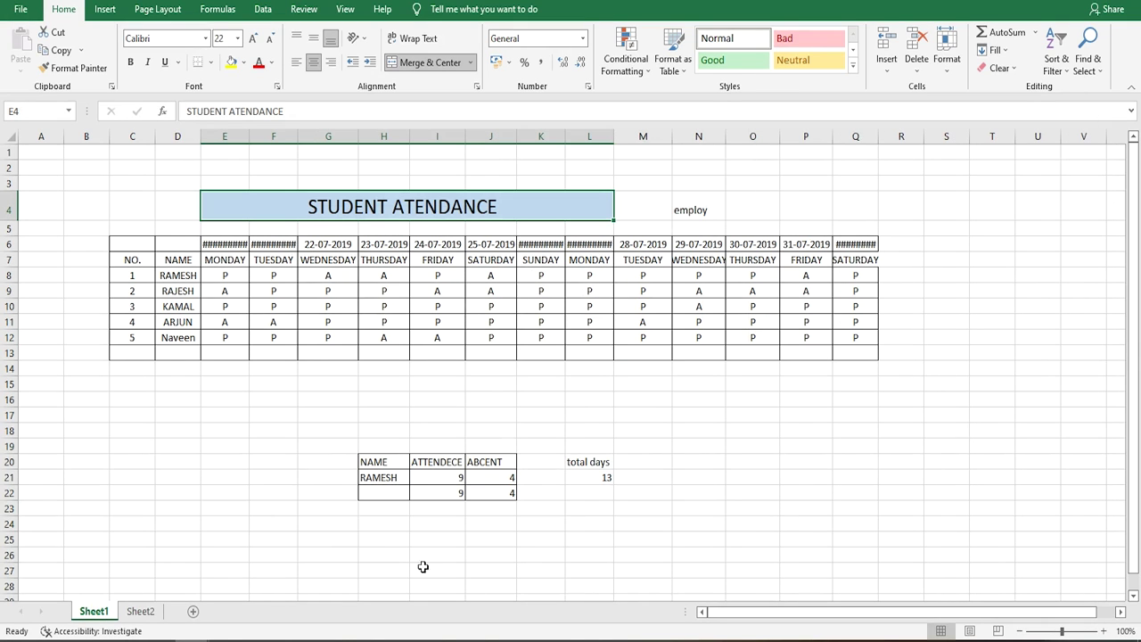
{"action": "left_click", "coordinate": [148, 611]}
{"action": "left_click", "coordinate": [577, 292]}
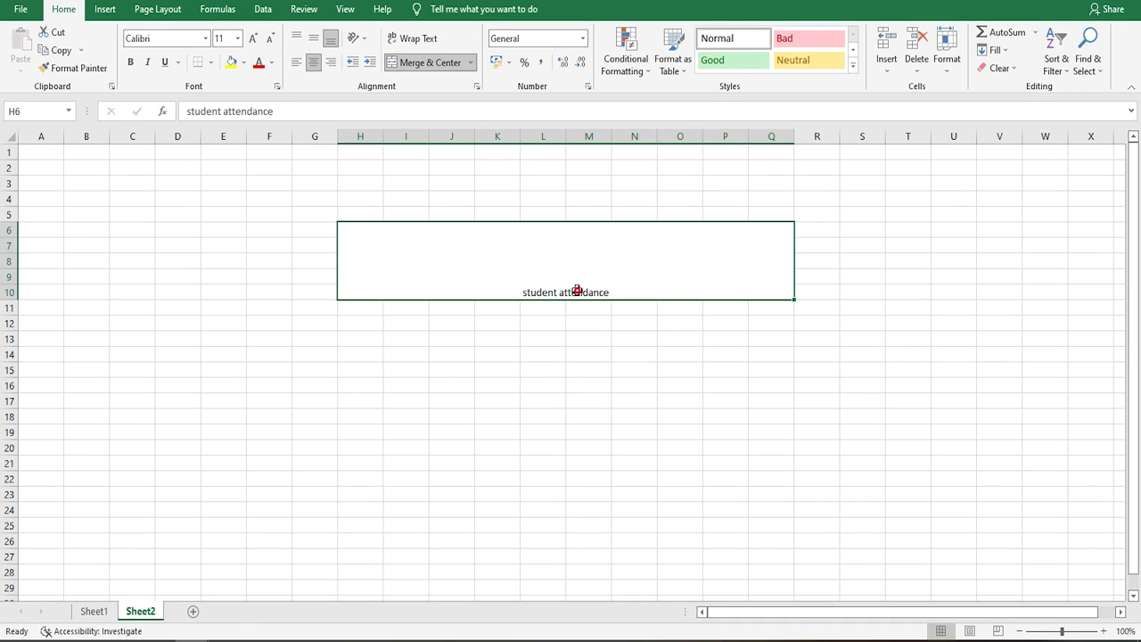
{"action": "double_click", "coordinate": [568, 291]}
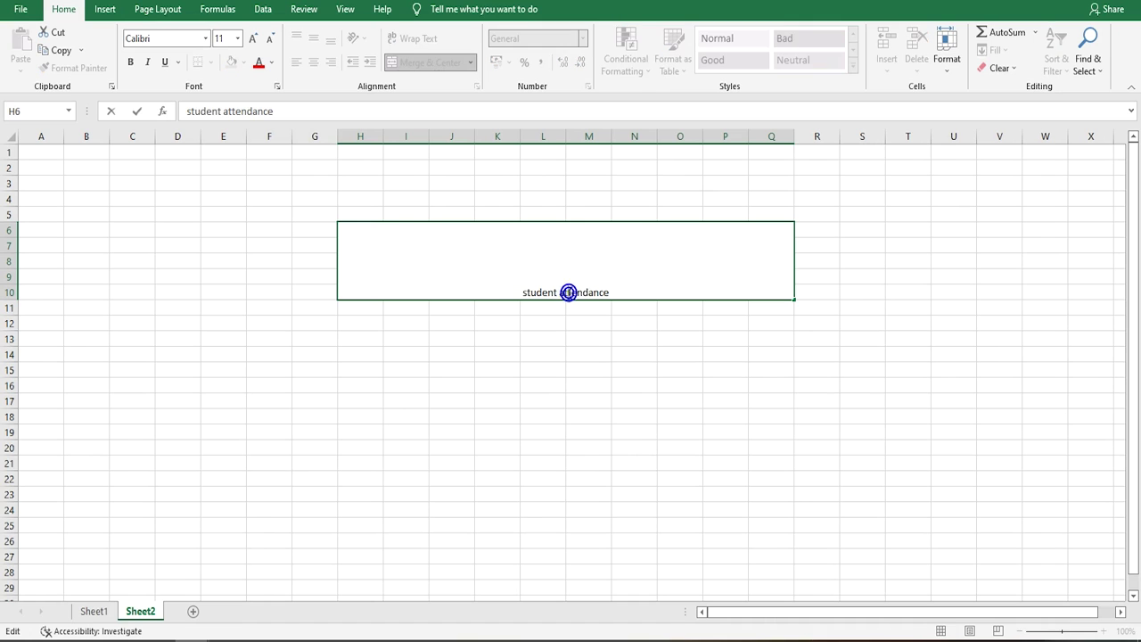
{"action": "key", "text": "Delete"}
{"action": "left_click", "coordinate": [616, 325]}
{"action": "left_click", "coordinate": [583, 290]}
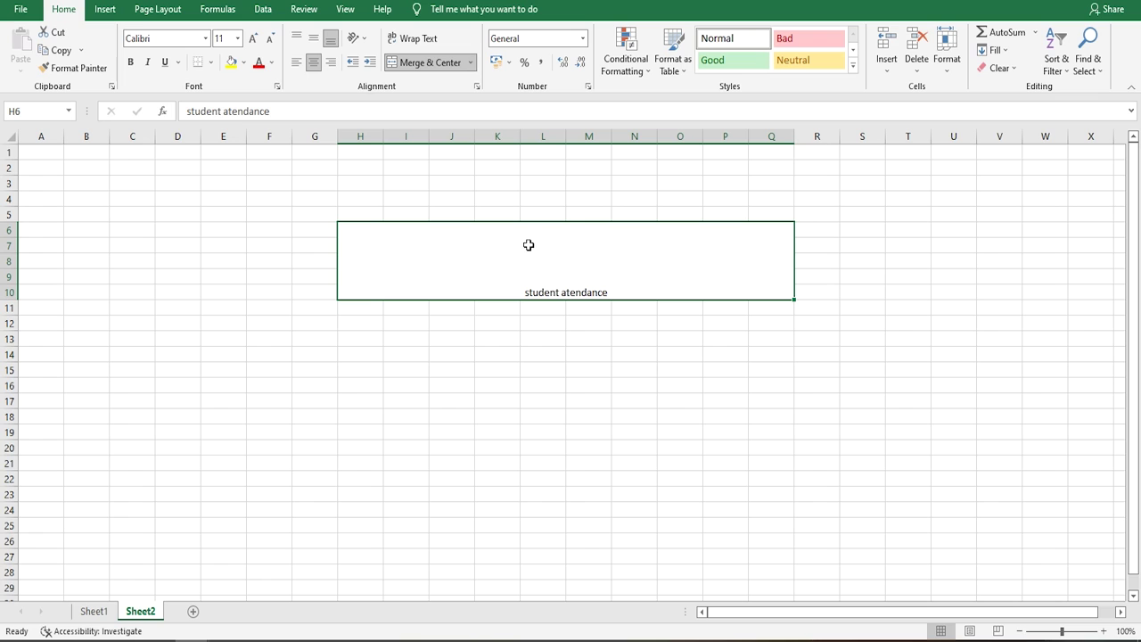
Increase the font size of the merged title cell to 48.
{"action": "left_click", "coordinate": [251, 40]}
{"action": "left_click", "coordinate": [252, 40]}
{"action": "left_click", "coordinate": [254, 44]}
{"action": "left_click", "coordinate": [254, 45]}
{"action": "left_click", "coordinate": [254, 45]}
{"action": "left_click", "coordinate": [254, 44]}
{"action": "left_click", "coordinate": [255, 44]}
{"action": "left_click", "coordinate": [254, 45]}
{"action": "left_click", "coordinate": [254, 45]}
{"action": "left_click", "coordinate": [255, 45]}
{"action": "left_click", "coordinate": [255, 45]}
{"action": "left_click", "coordinate": [254, 45]}
{"action": "left_click", "coordinate": [254, 45]}
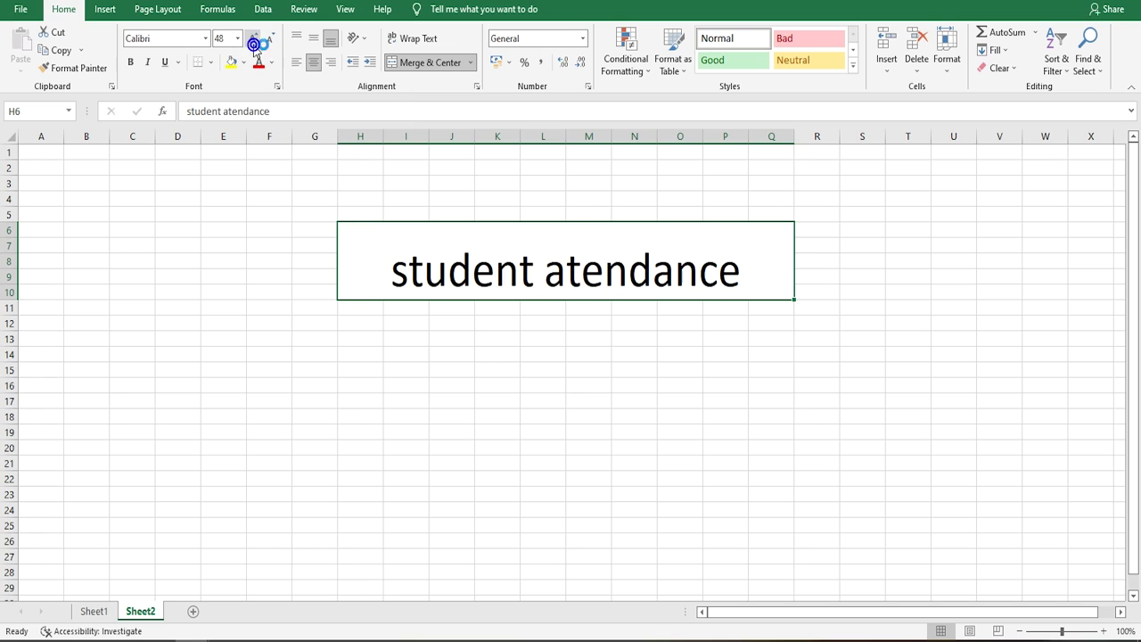
Capitalize both words of the title so it reads "Student Atendance".
{"action": "double_click", "coordinate": [409, 272]}
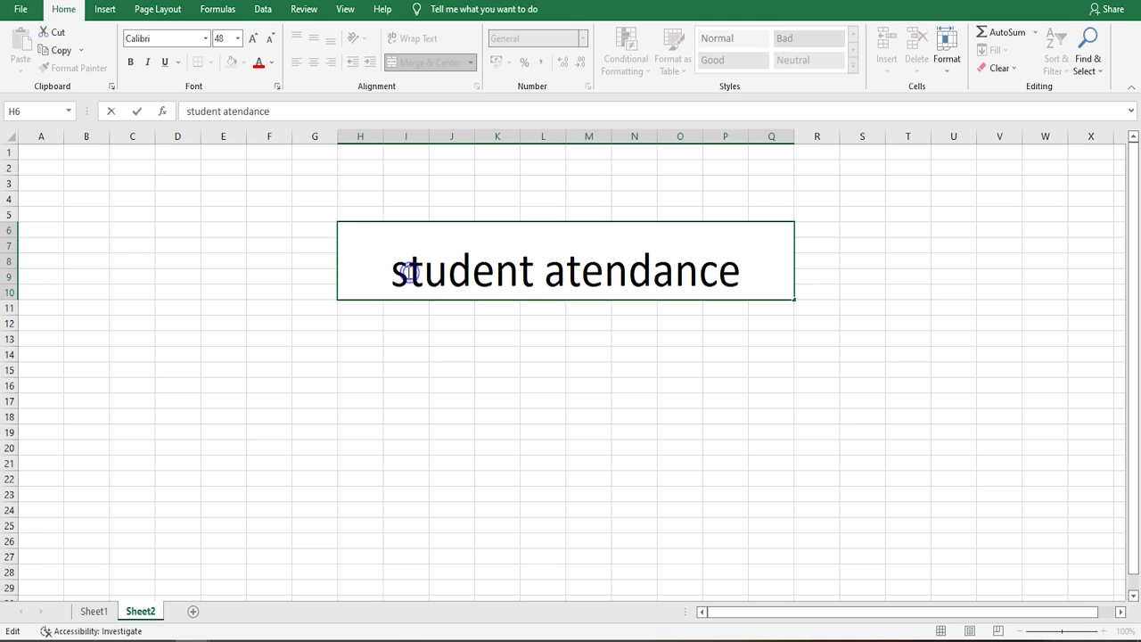
{"action": "key", "text": "BackSpace"}
{"action": "type", "text": "a"}
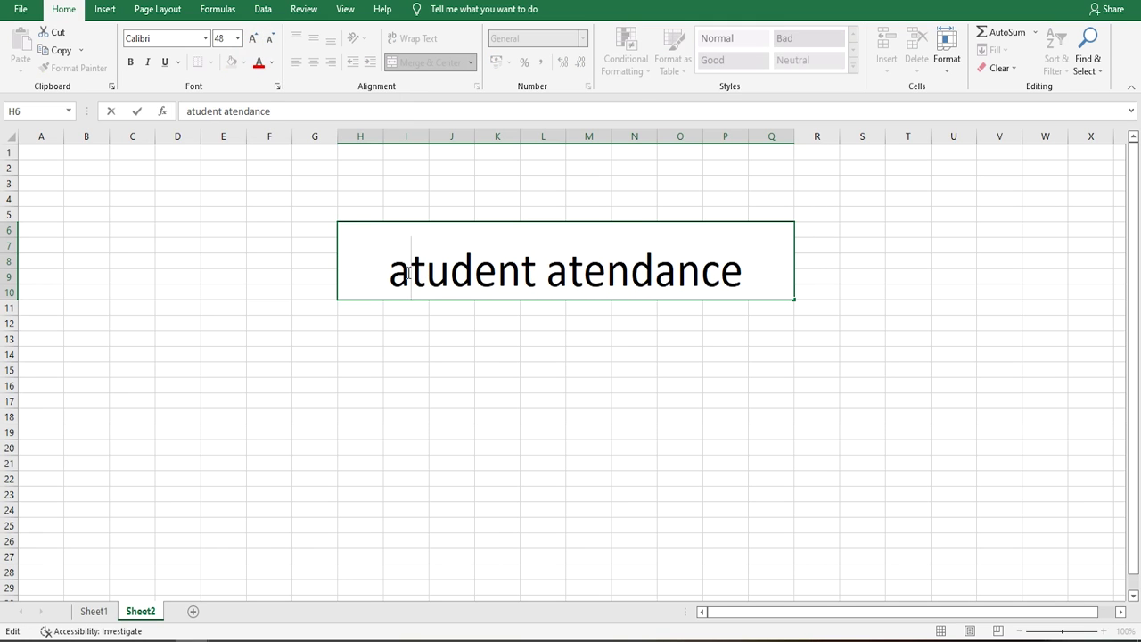
{"action": "key", "text": "BackSpace"}
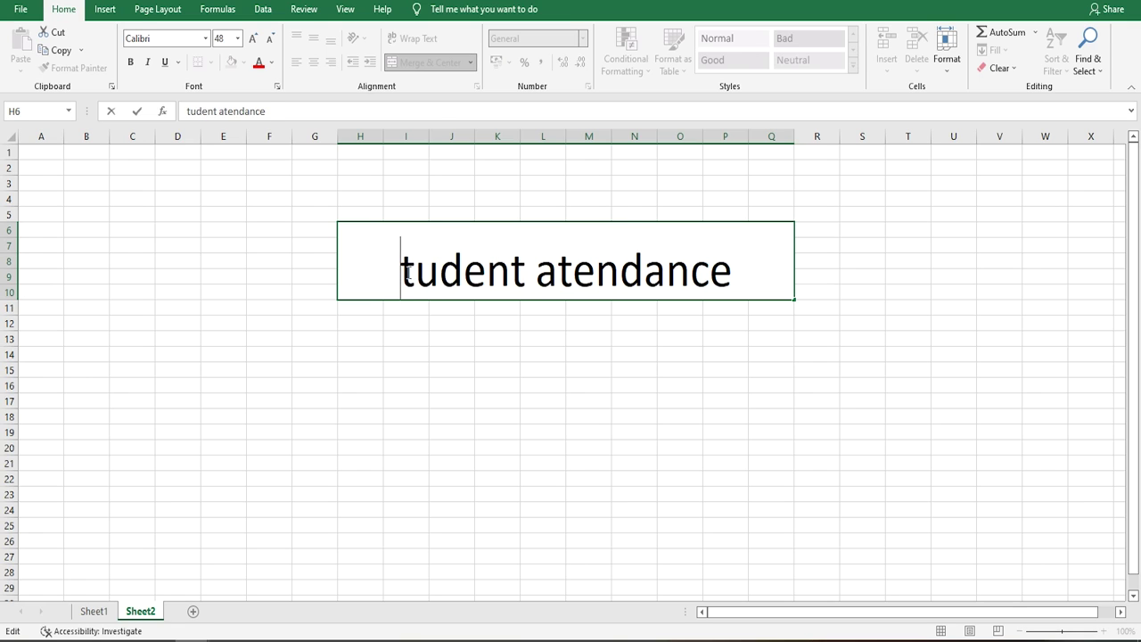
{"action": "type", "text": "A"}
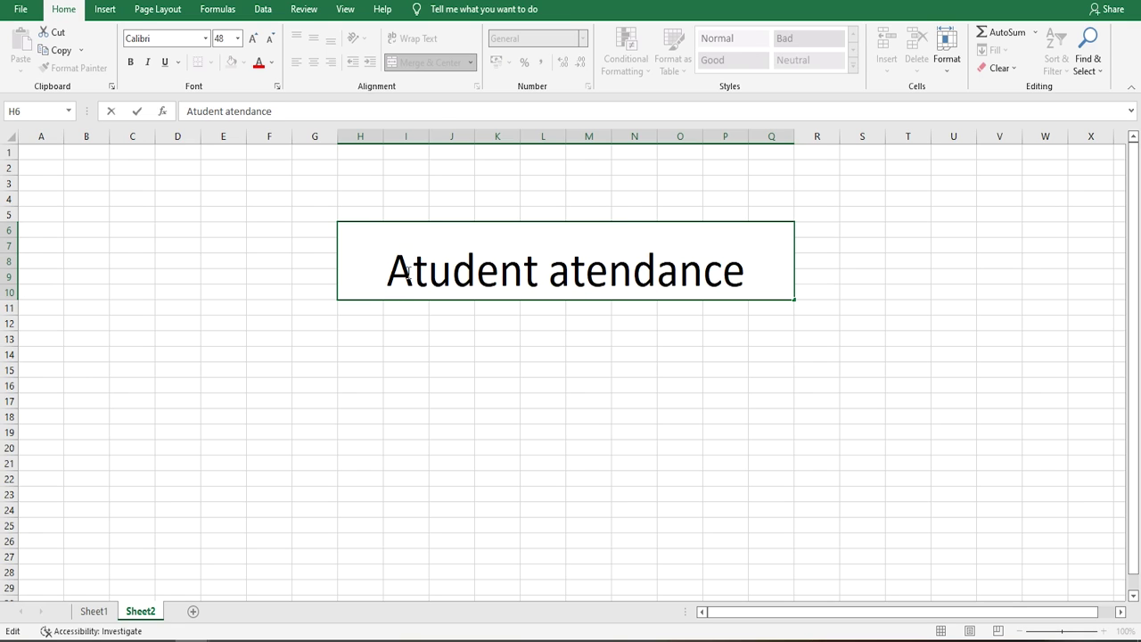
{"action": "key", "text": "BackSpace"}
{"action": "type", "text": "S"}
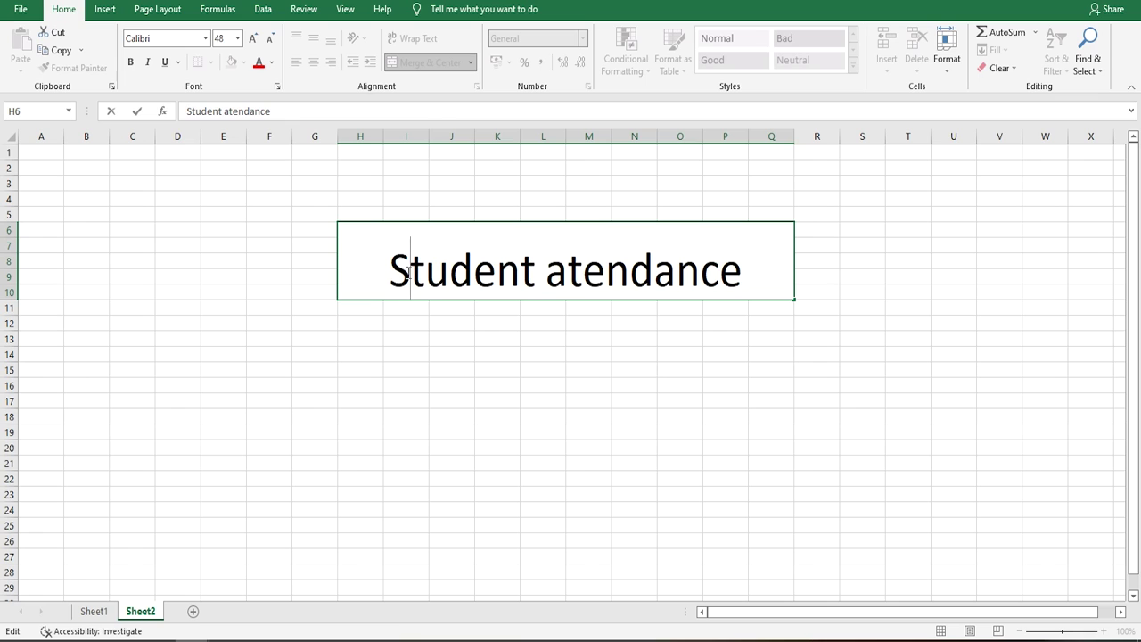
{"action": "left_click", "coordinate": [571, 273]}
{"action": "key", "text": "BackSpace"}
{"action": "type", "text": "A"}
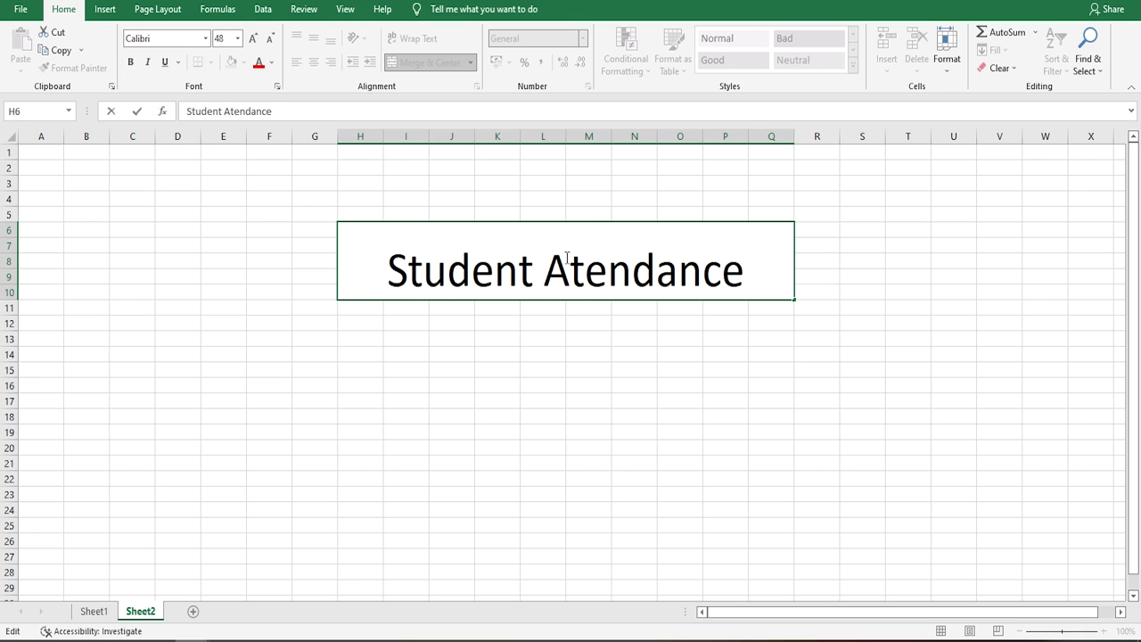
{"action": "left_click", "coordinate": [575, 314]}
Make the Student Atendance title bold and set its font color to dark gray.
{"action": "left_click", "coordinate": [545, 273]}
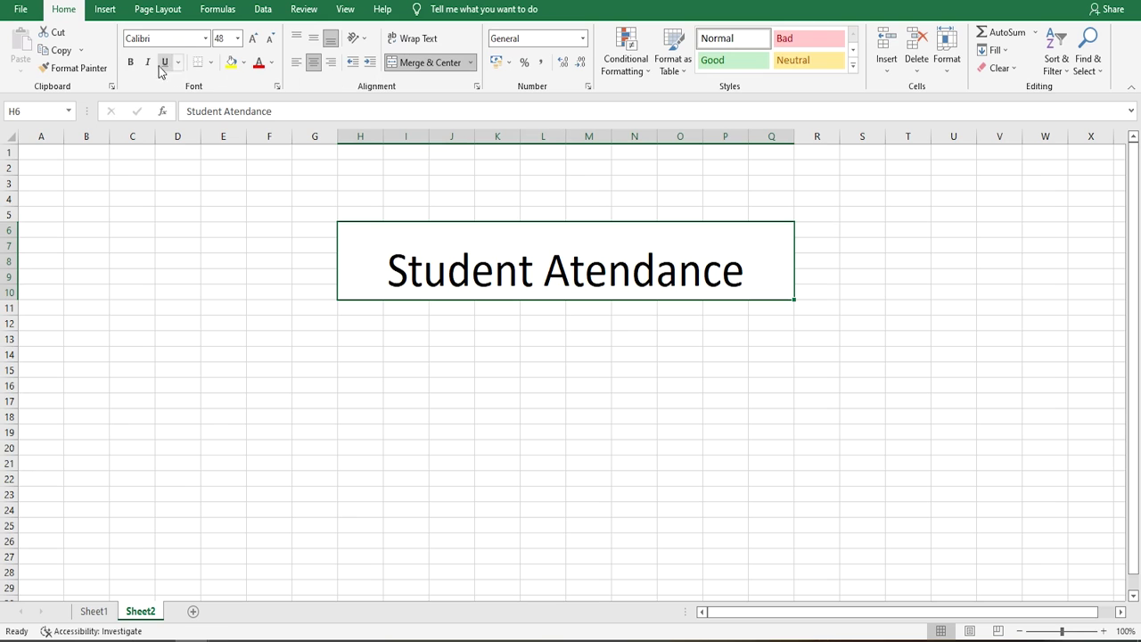
{"action": "left_click", "coordinate": [132, 63]}
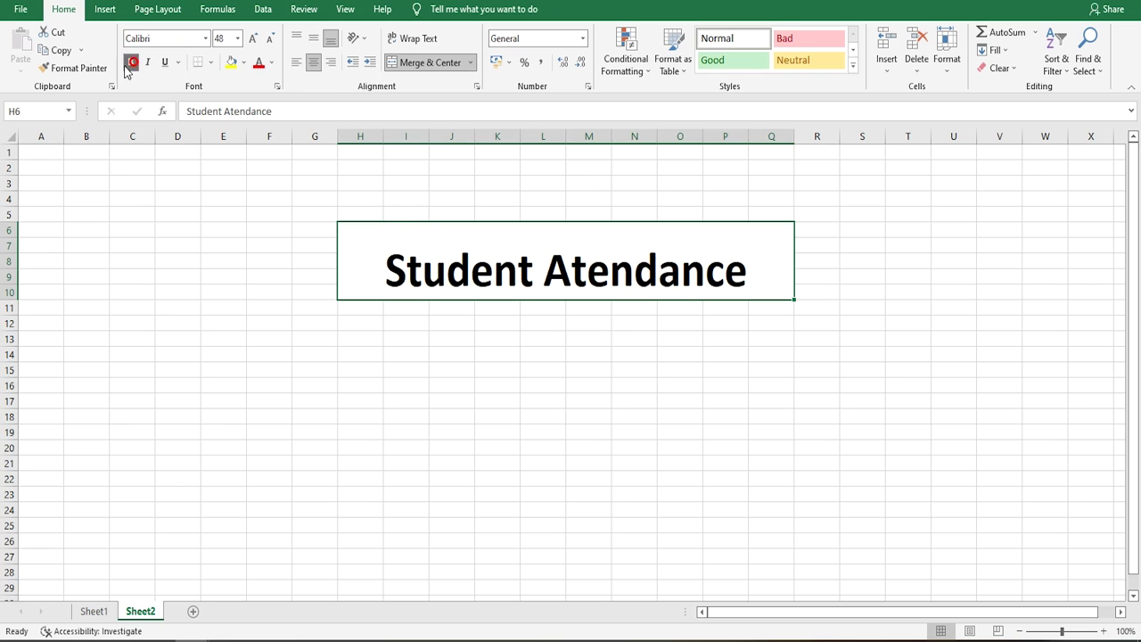
{"action": "left_click", "coordinate": [272, 63]}
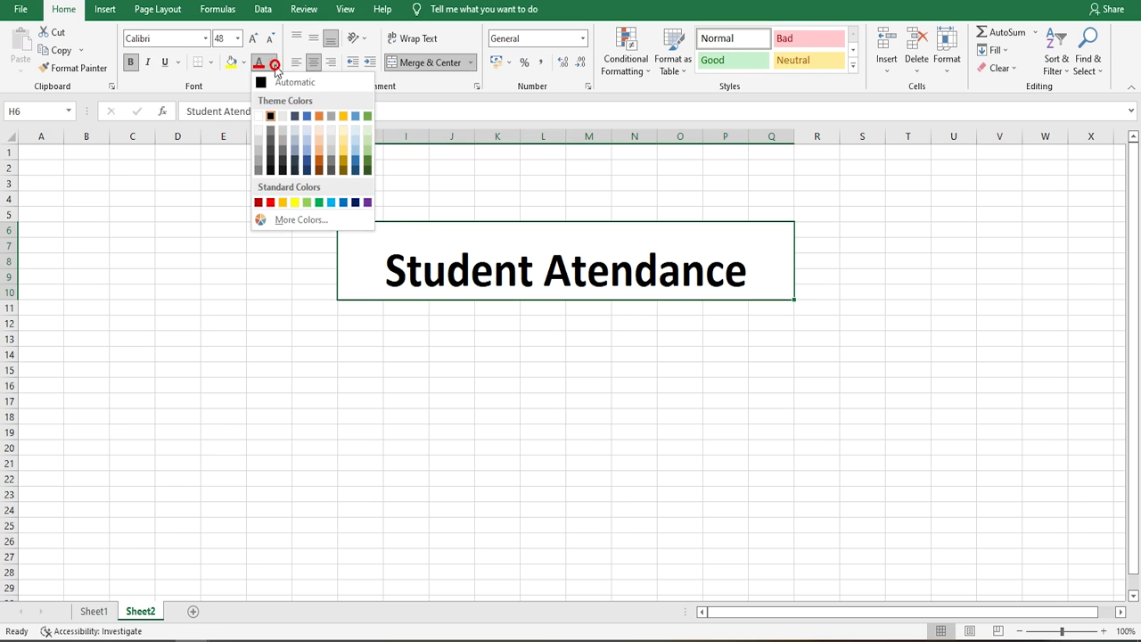
{"action": "left_click", "coordinate": [333, 165]}
{"action": "left_click", "coordinate": [507, 353]}
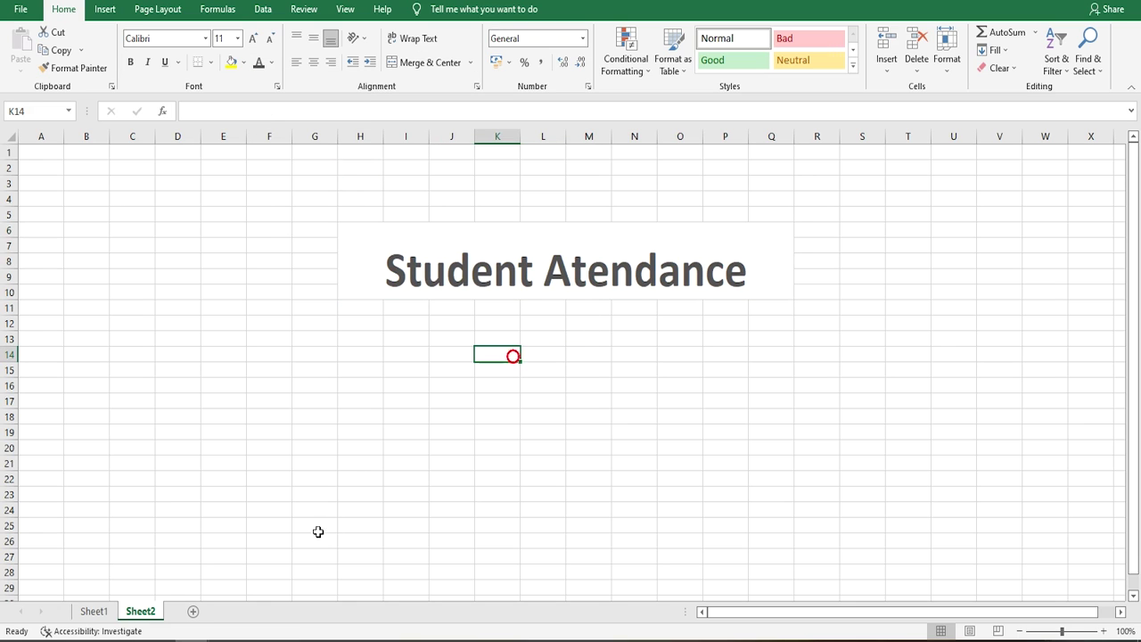
Fill the merged title cell with a light blue theme color.
{"action": "left_click", "coordinate": [368, 277]}
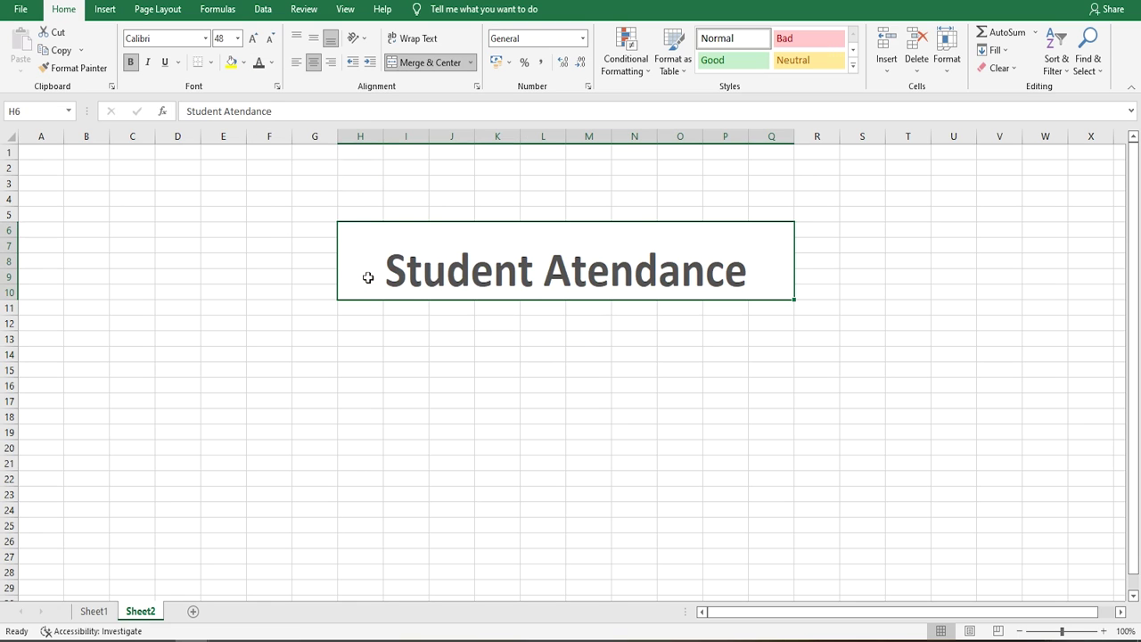
{"action": "left_click", "coordinate": [231, 61]}
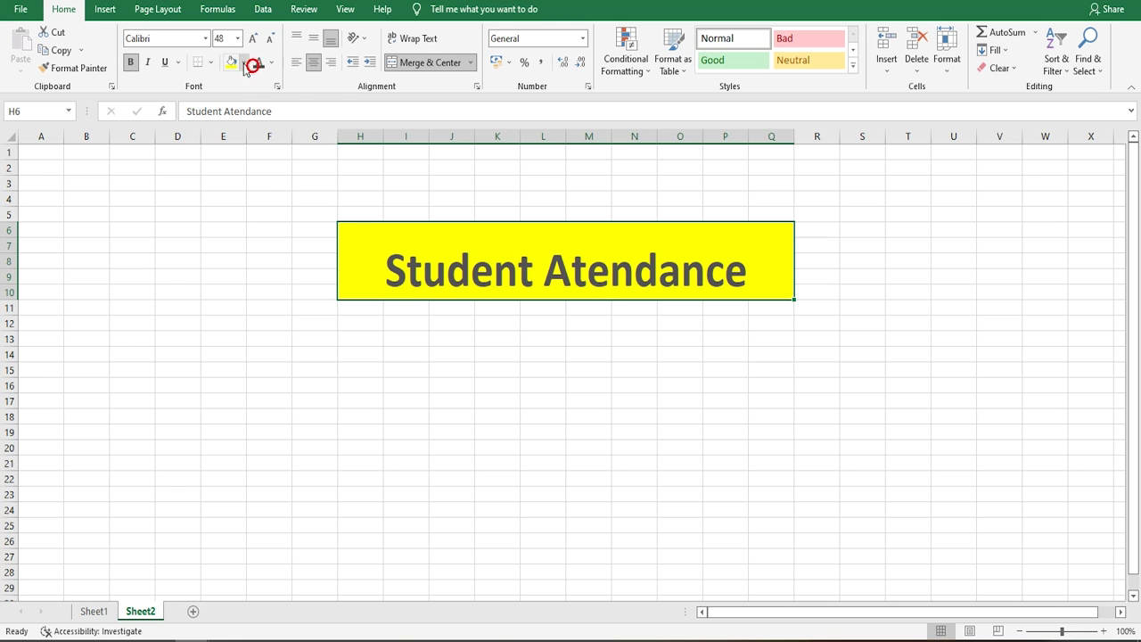
{"action": "left_click", "coordinate": [244, 61]}
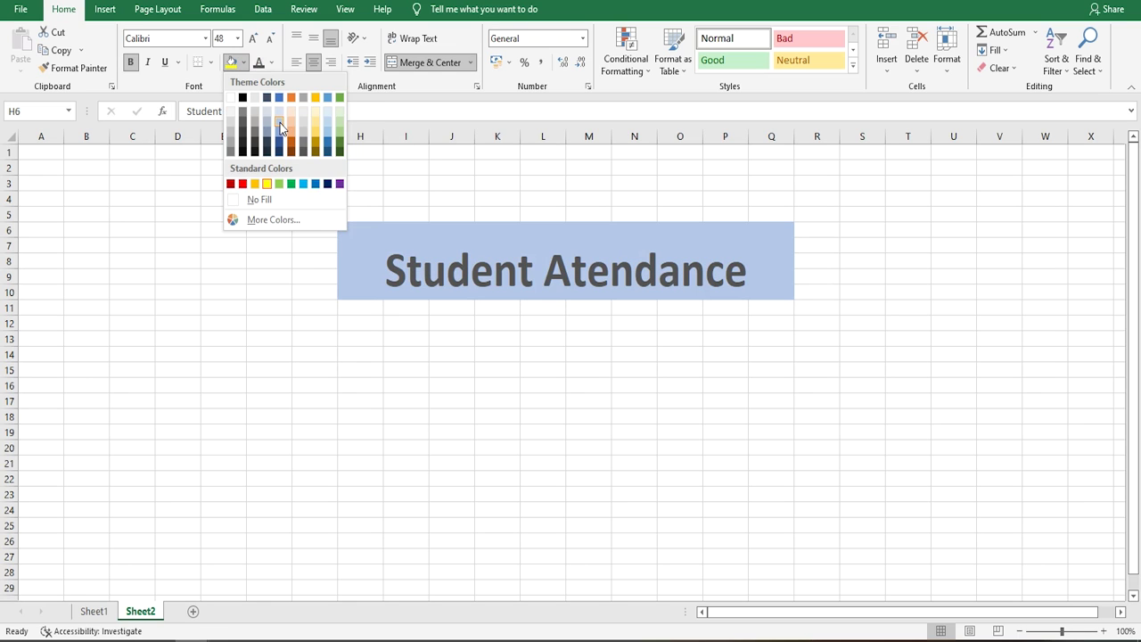
{"action": "left_click", "coordinate": [280, 127]}
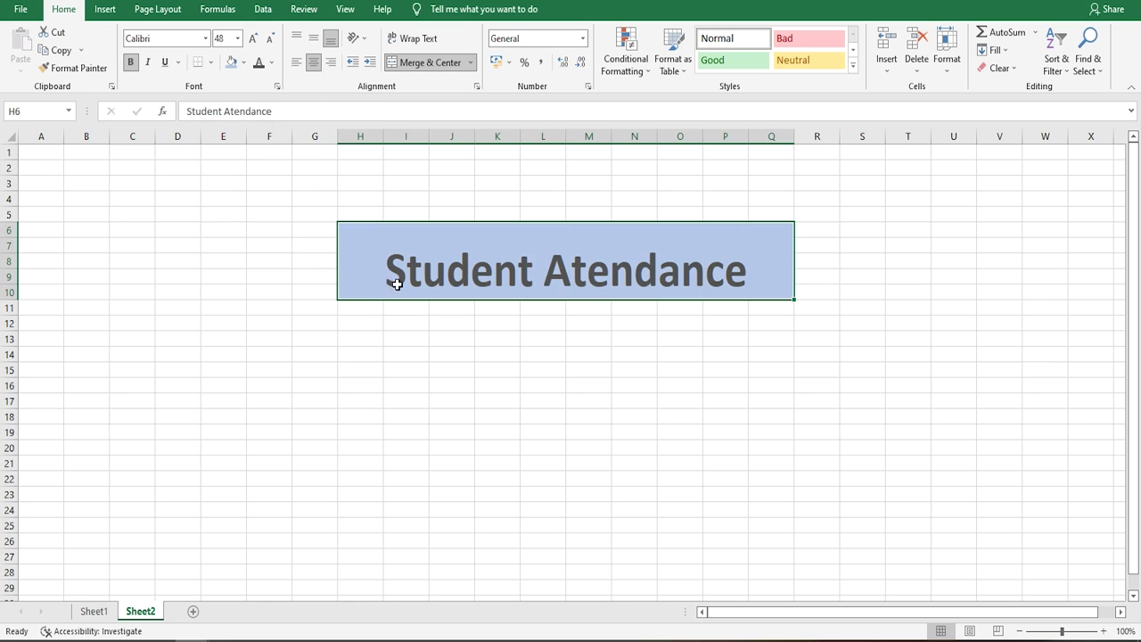
{"action": "left_click_drag", "start_coordinate": [397, 283], "coordinate": [406, 336]}
{"action": "left_click", "coordinate": [405, 335]}
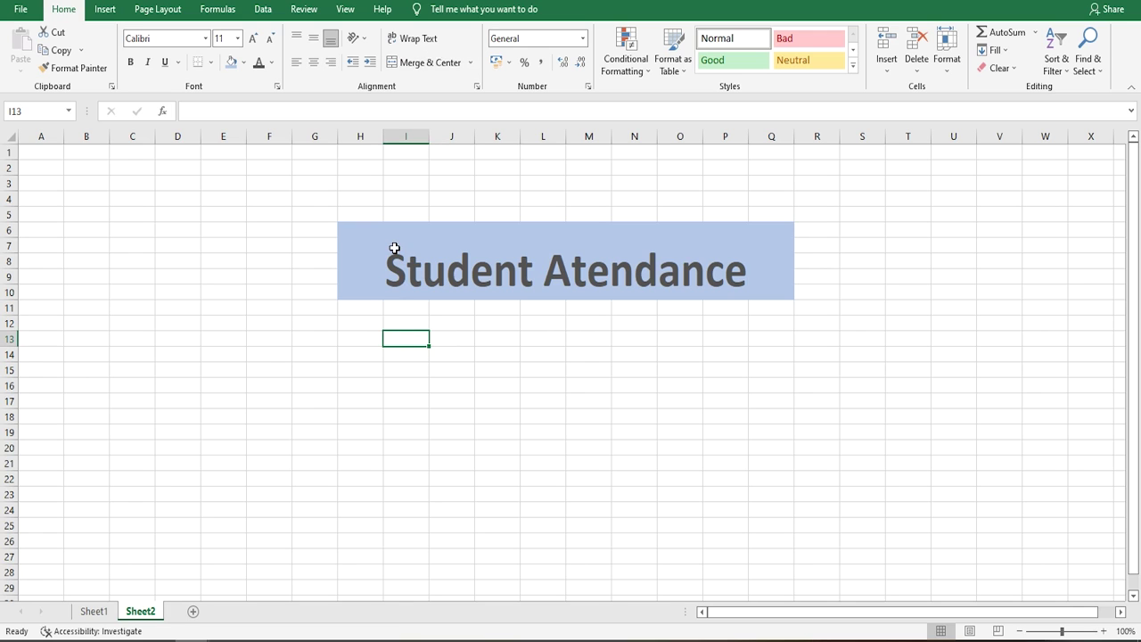
Apply Outside Borders to the merged Student Atendance title cell.
{"action": "left_click", "coordinate": [405, 240]}
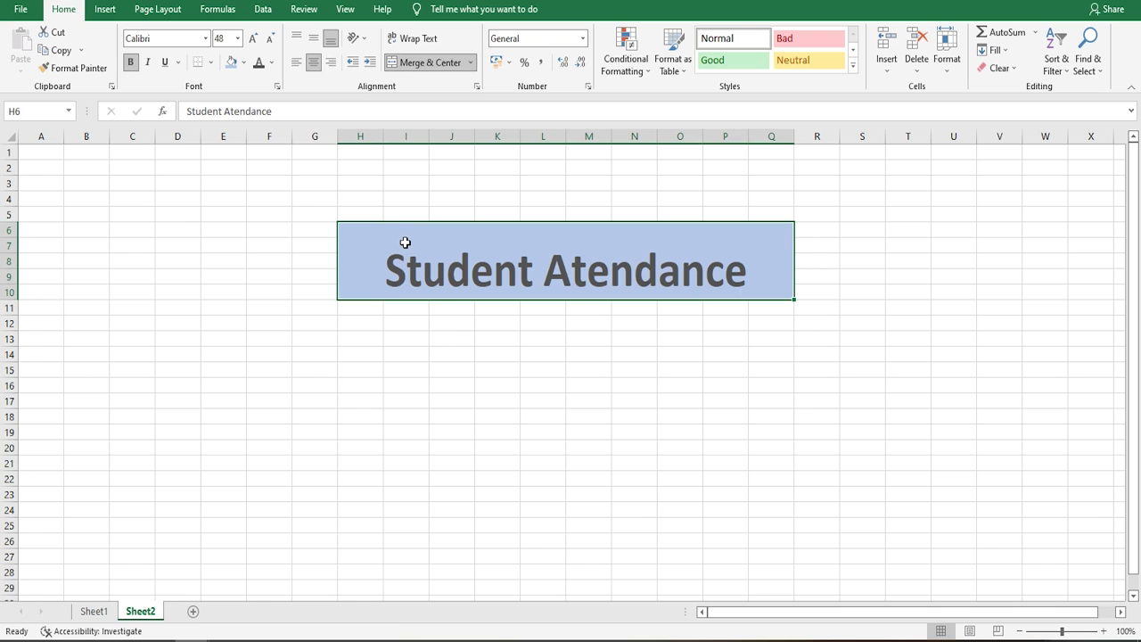
{"action": "left_click", "coordinate": [212, 63]}
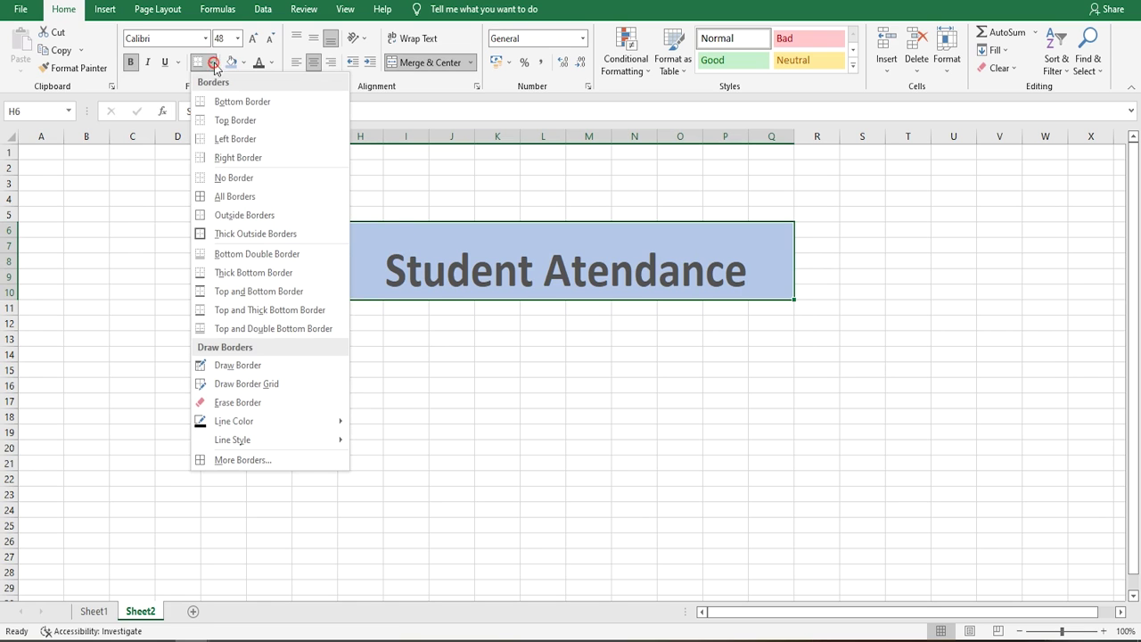
{"action": "left_click", "coordinate": [243, 215]}
{"action": "left_click", "coordinate": [272, 351]}
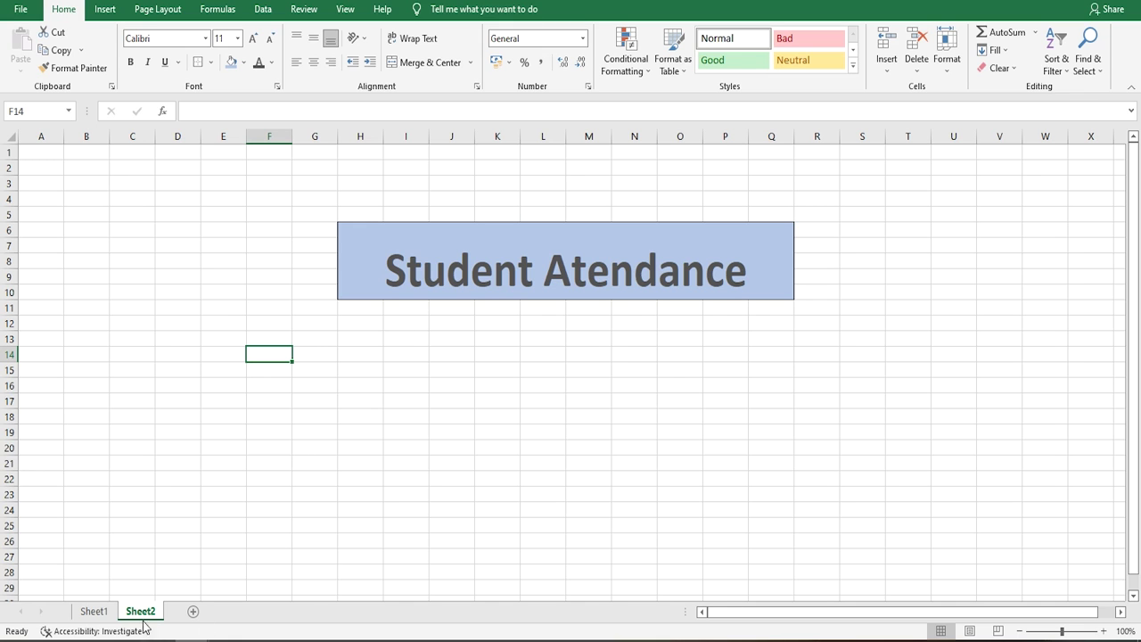
Check the table layout on Sheet1, then apply All Borders to the range F14:V25 on Sheet2.
{"action": "left_click", "coordinate": [94, 611]}
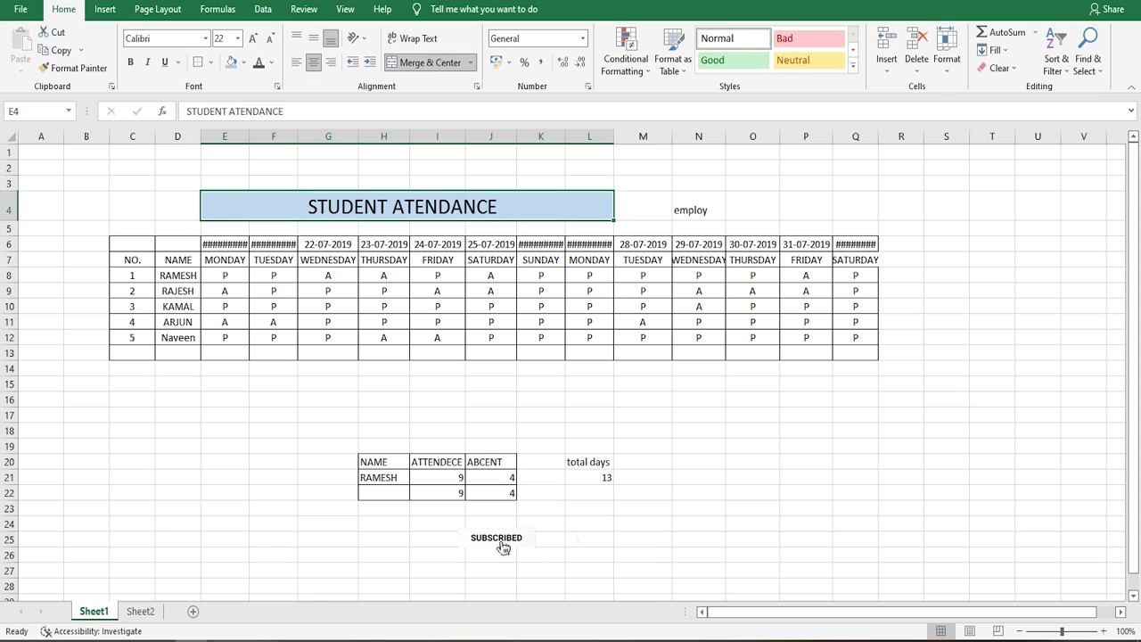
{"action": "left_click", "coordinate": [191, 641]}
{"action": "left_click", "coordinate": [249, 588]}
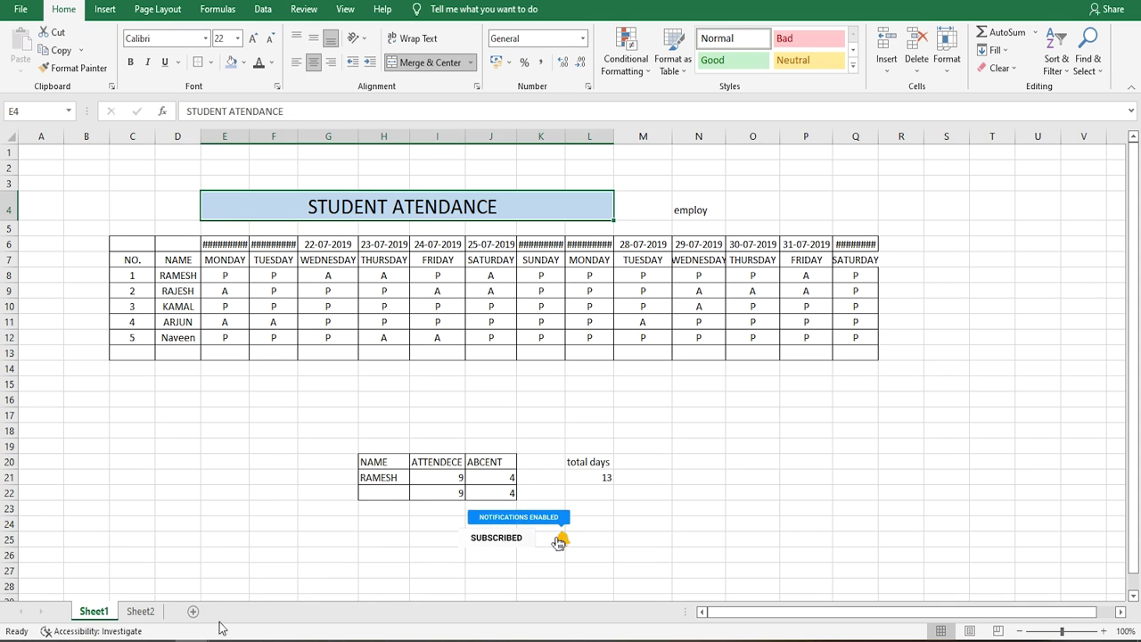
{"action": "left_click", "coordinate": [155, 612]}
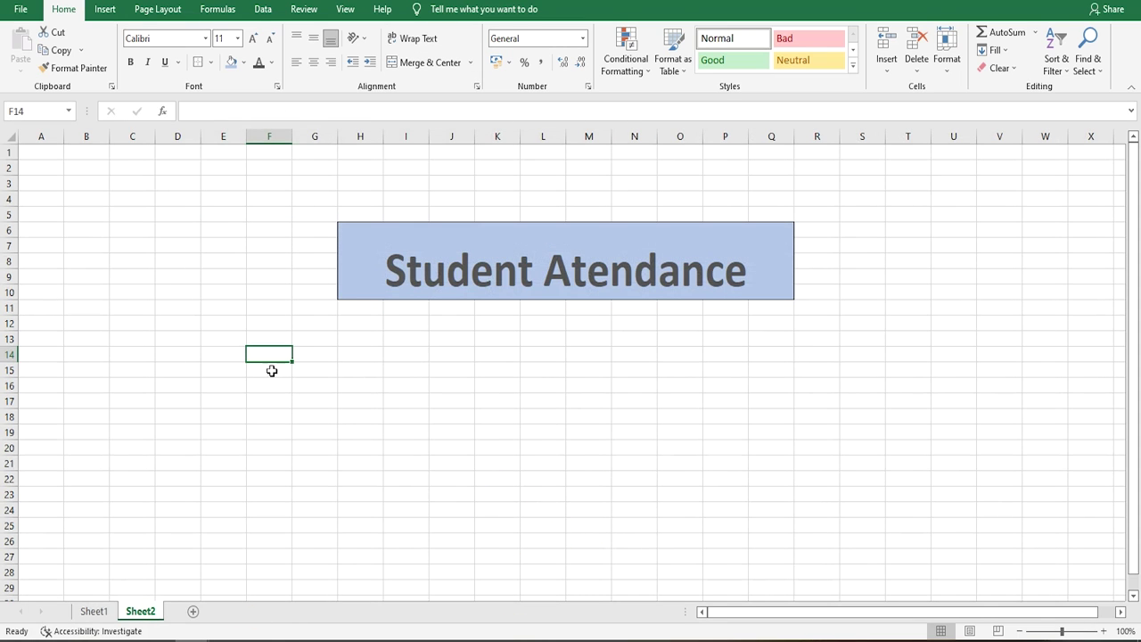
{"action": "left_click_drag", "start_coordinate": [262, 359], "coordinate": [984, 523]}
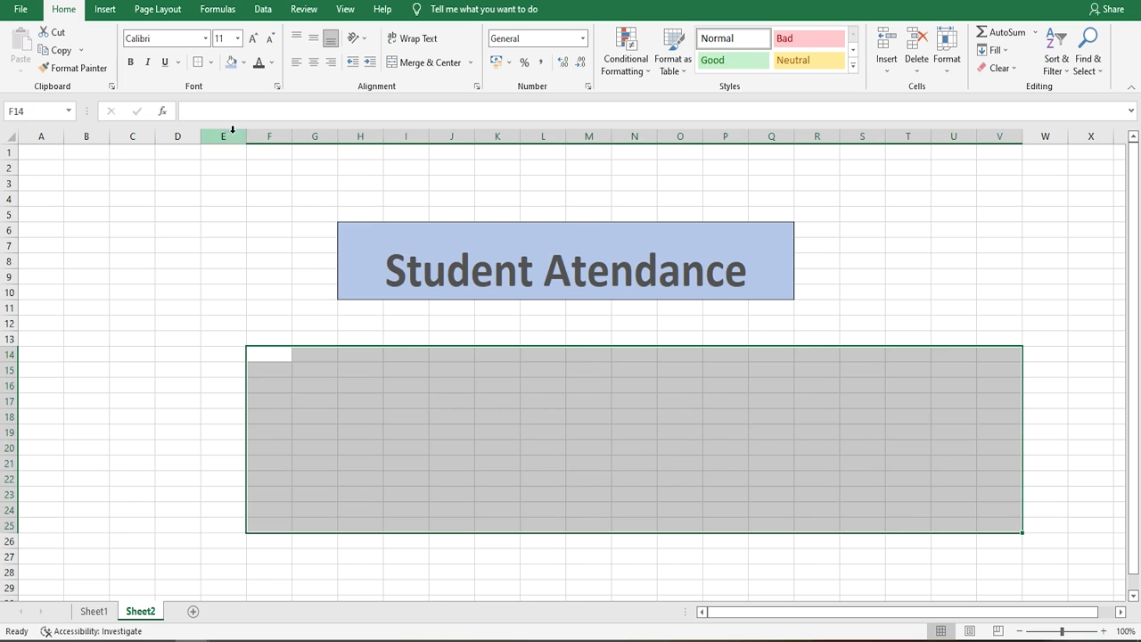
{"action": "left_click", "coordinate": [212, 64]}
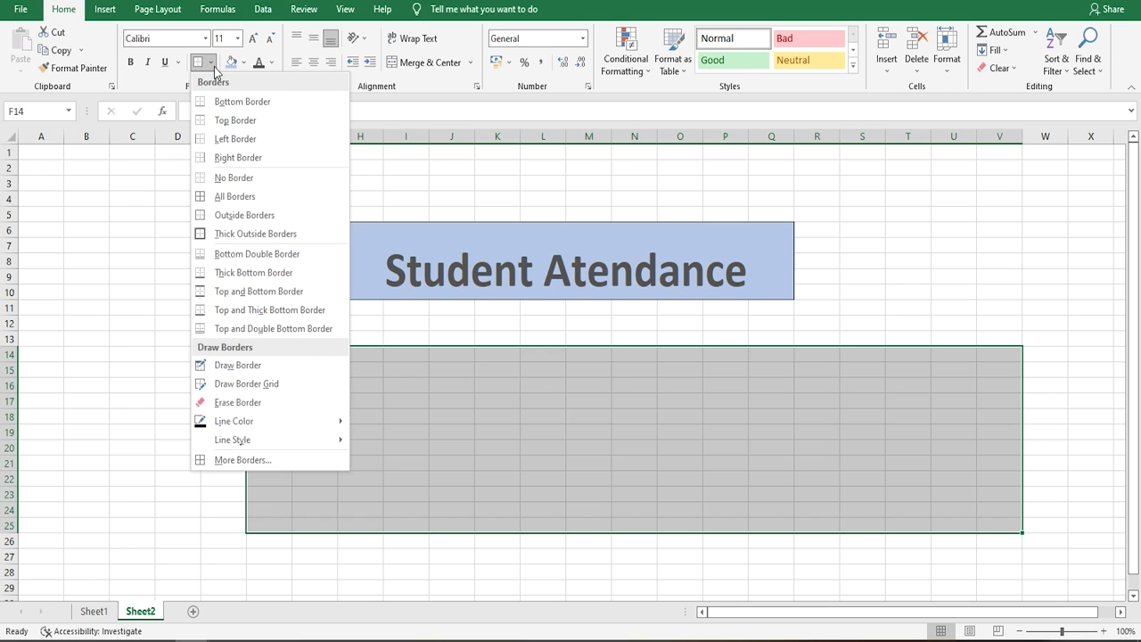
{"action": "left_click", "coordinate": [228, 196]}
{"action": "left_click", "coordinate": [239, 261]}
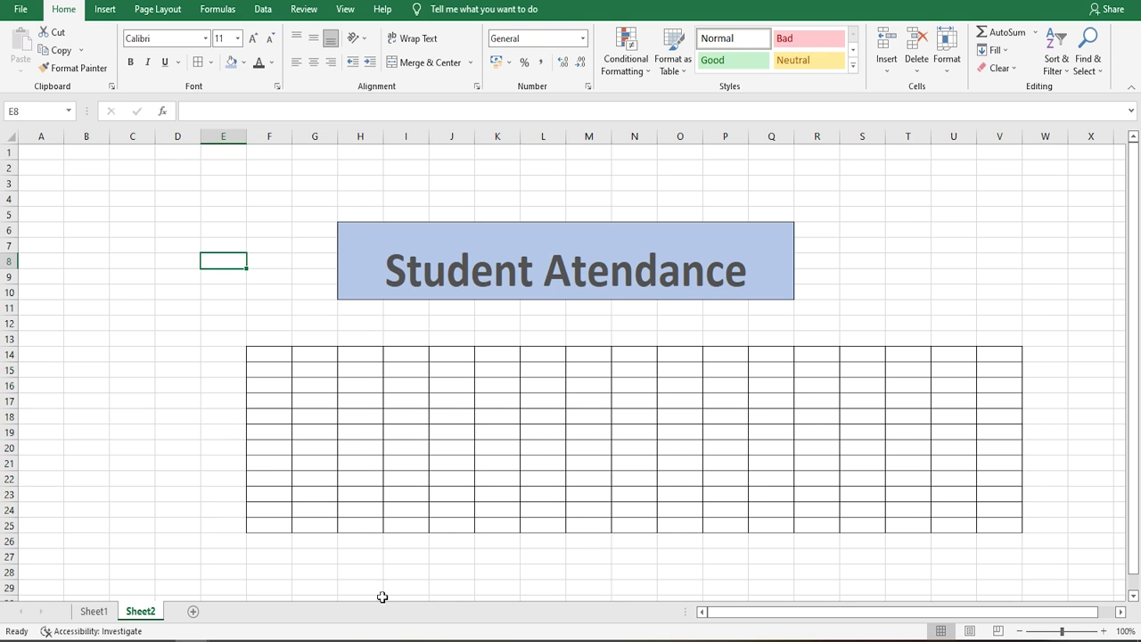
Recheck the reference table on Sheet1, then enter the headers No, Name and Monday in cells F14 to H14 of Sheet2.
{"action": "mouse_move", "coordinate": [192, 640]}
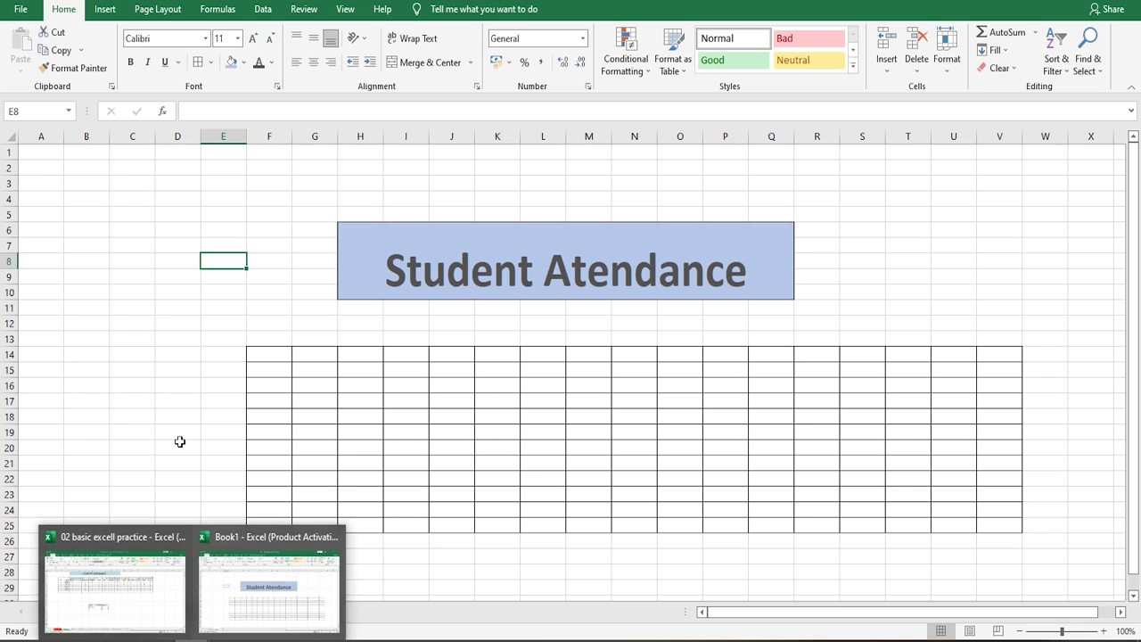
{"action": "left_click", "coordinate": [96, 612]}
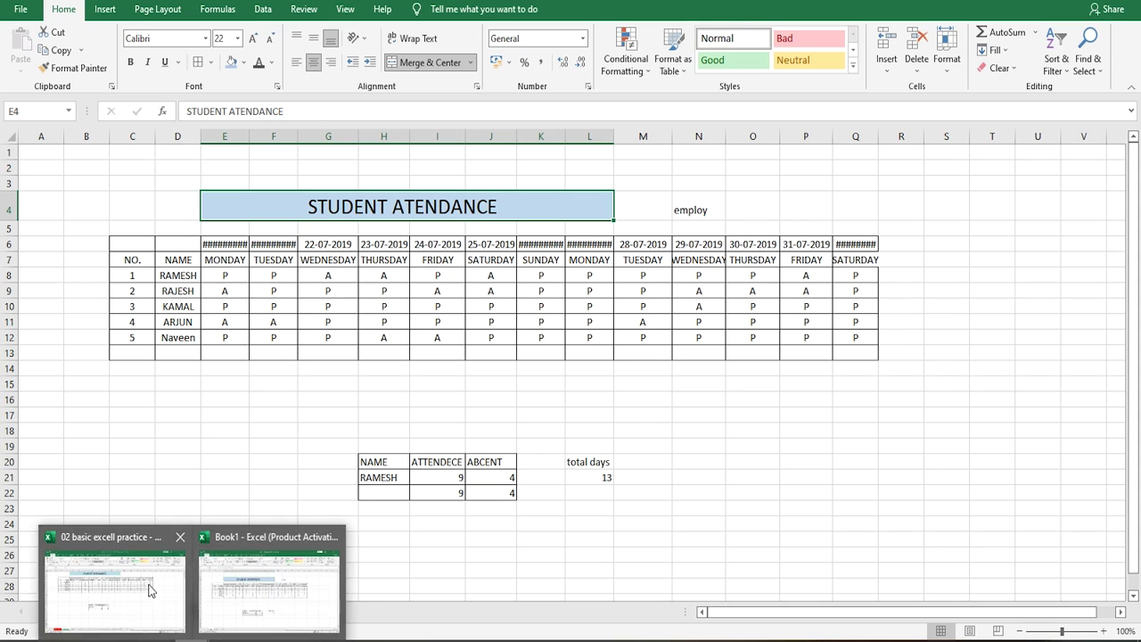
{"action": "left_click", "coordinate": [142, 623]}
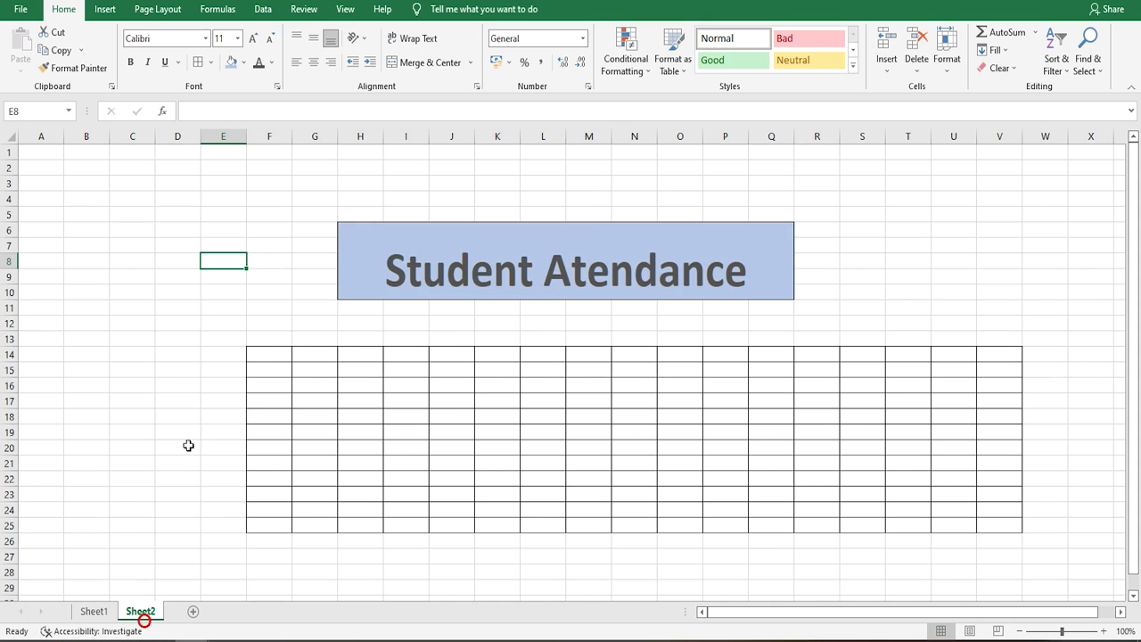
{"action": "left_click", "coordinate": [267, 355]}
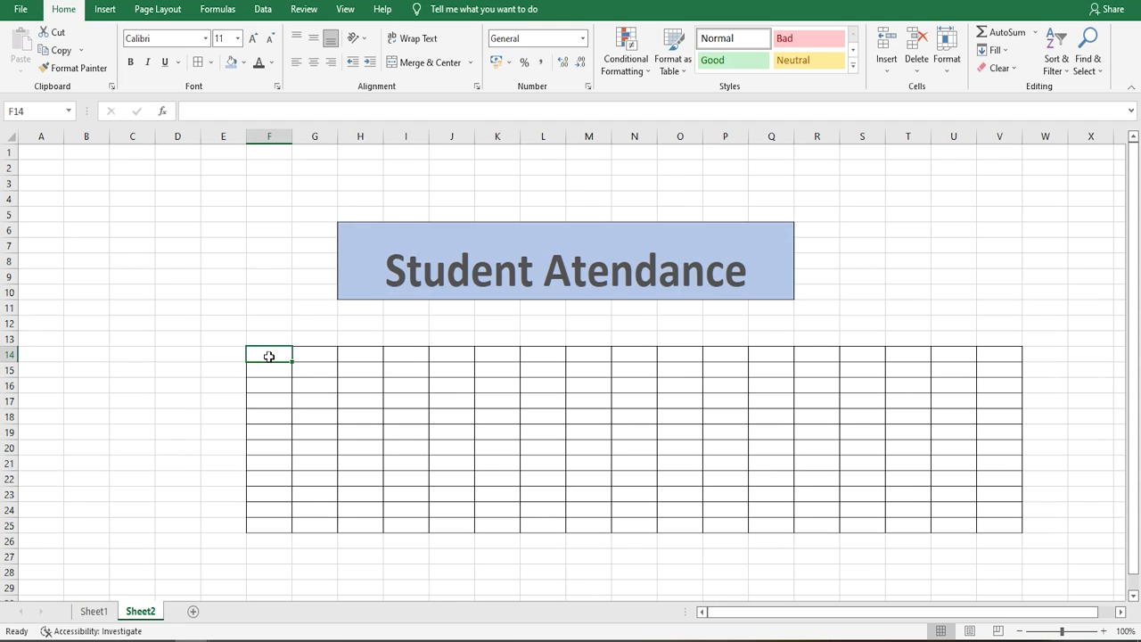
{"action": "type", "text": "No"}
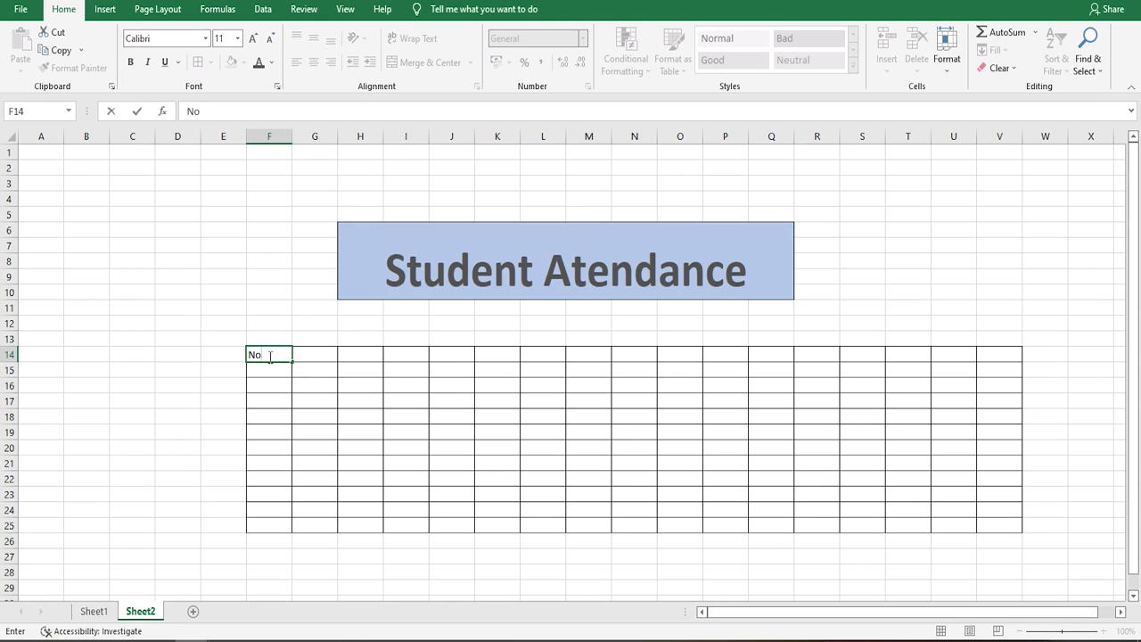
{"action": "key", "text": "Tab"}
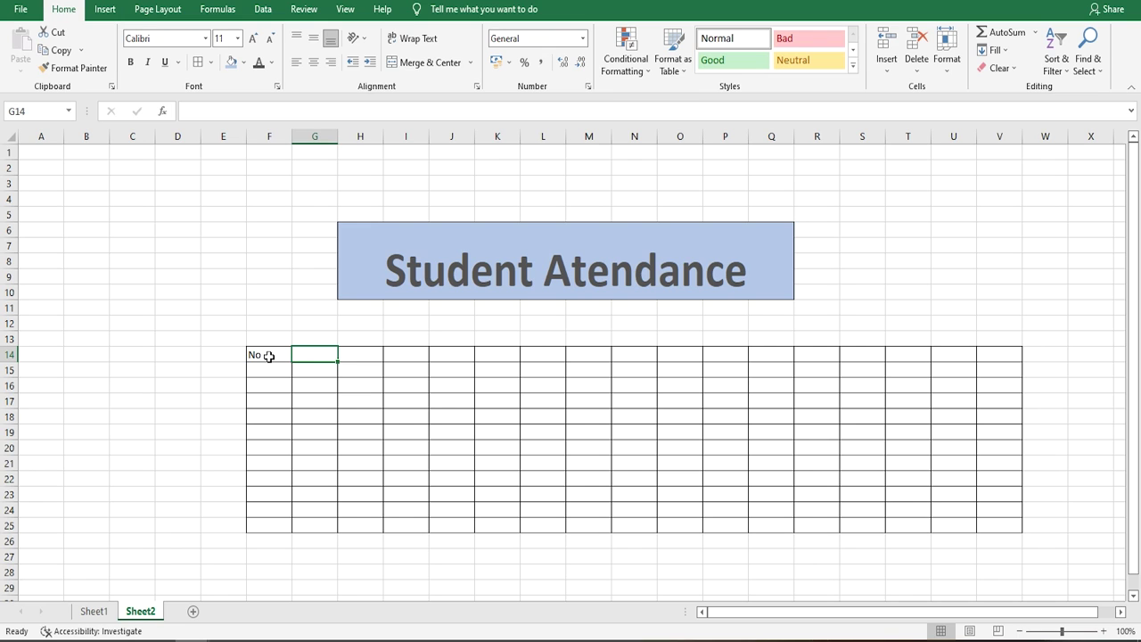
{"action": "type", "text": "Name"}
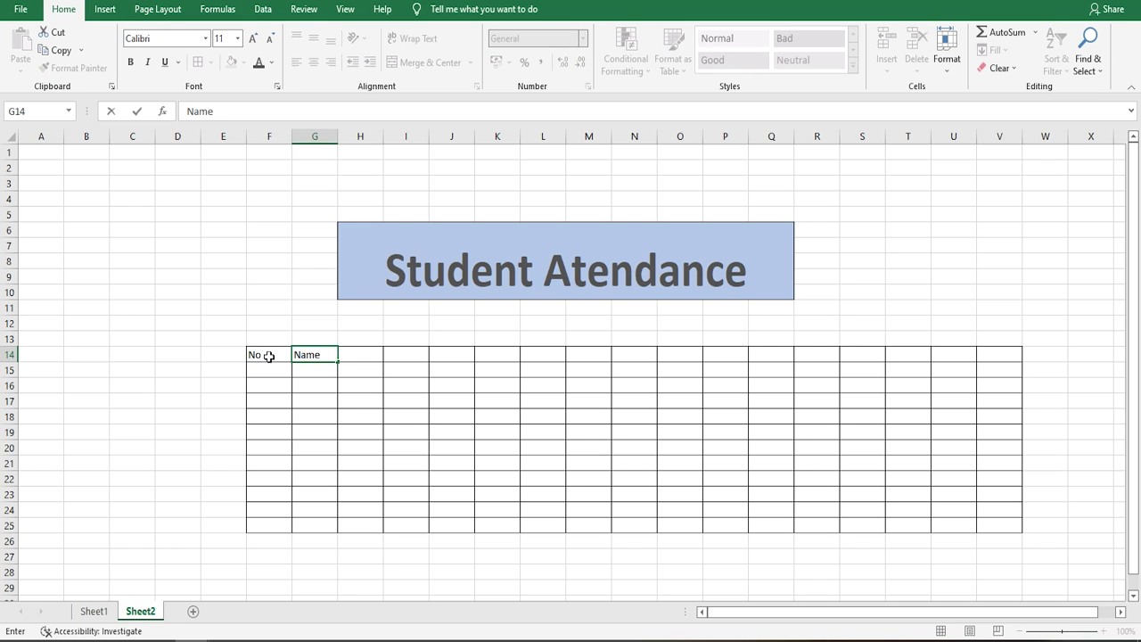
{"action": "left_click", "coordinate": [302, 370]}
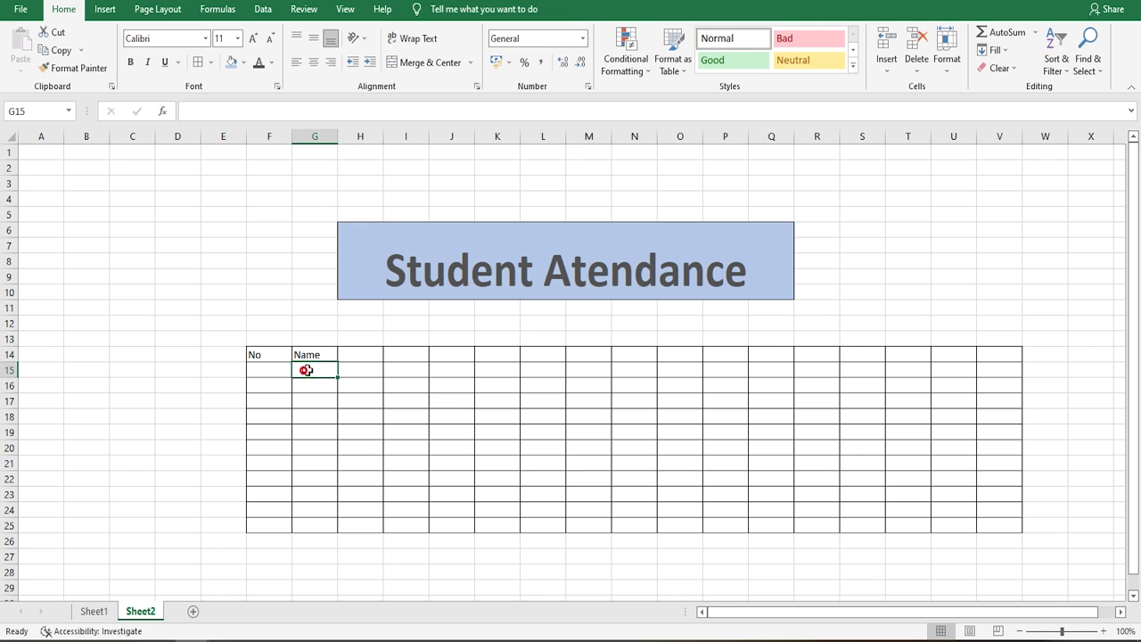
{"action": "left_click", "coordinate": [353, 356]}
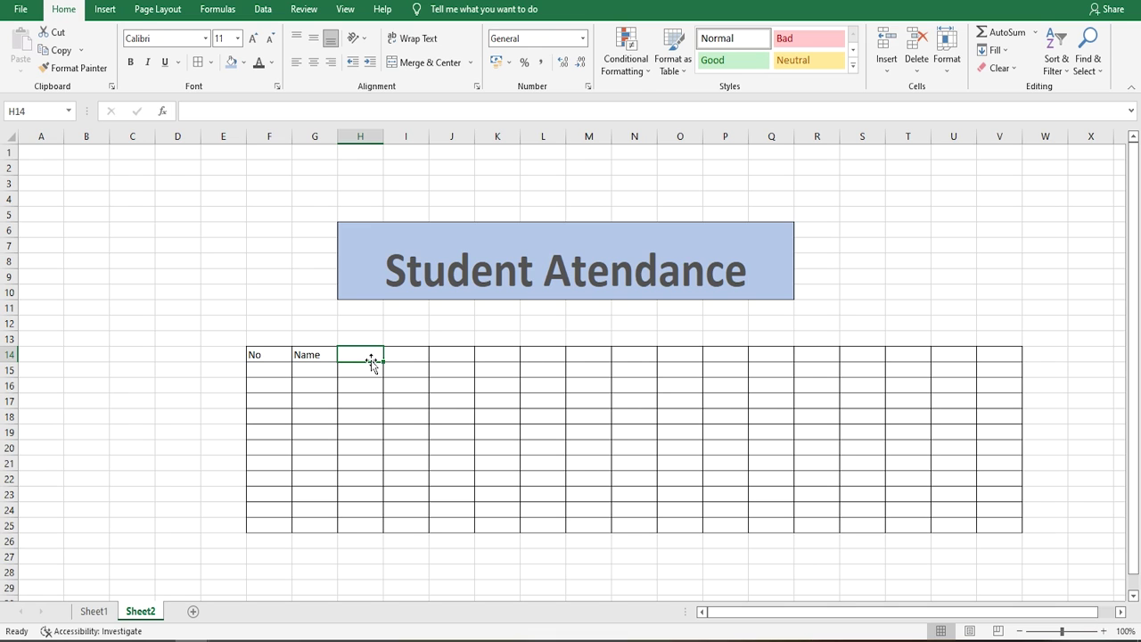
{"action": "type", "text": "monday"}
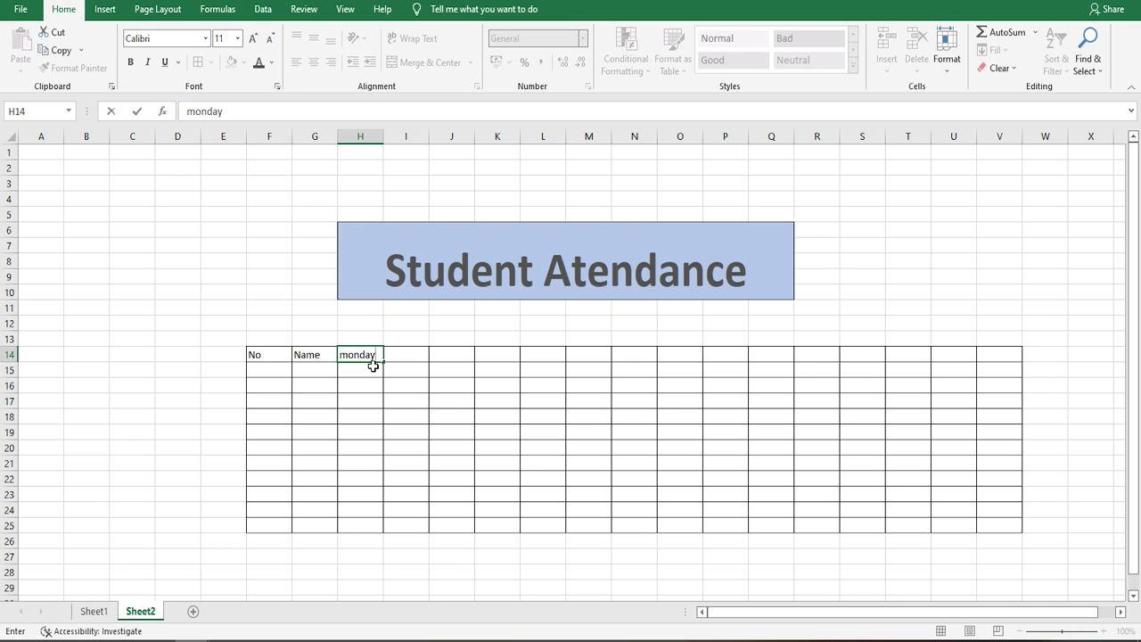
Try moving the Name header from G14 down to G16, then return it to G14.
{"action": "left_click", "coordinate": [323, 358]}
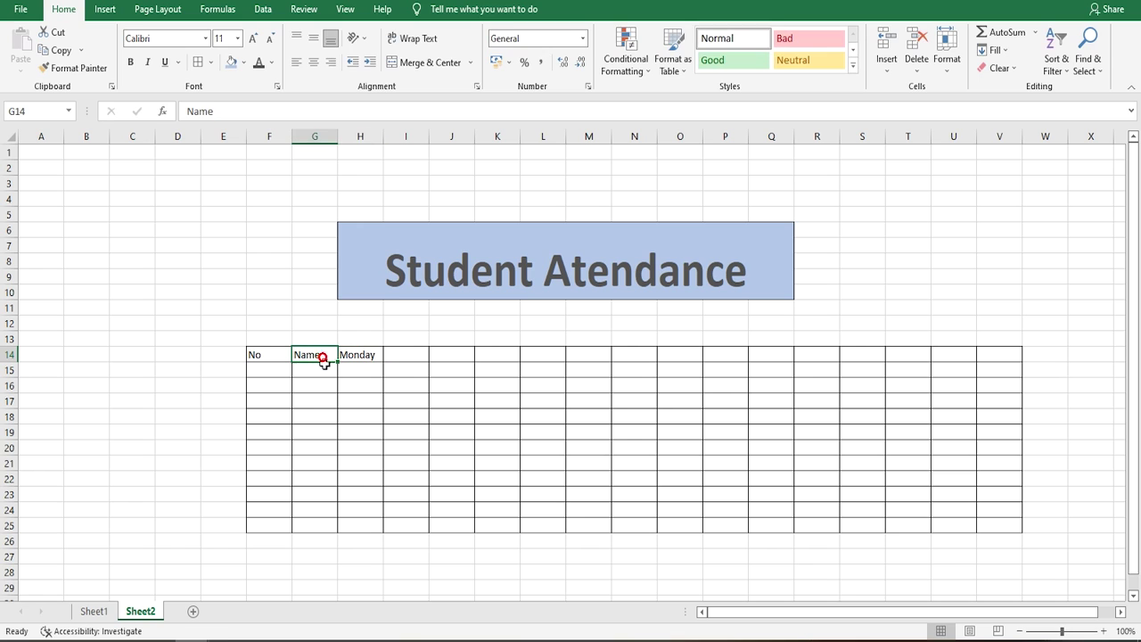
{"action": "key", "text": "ctrl+c"}
{"action": "left_click", "coordinate": [327, 385]}
{"action": "key", "text": "ctrl+v"}
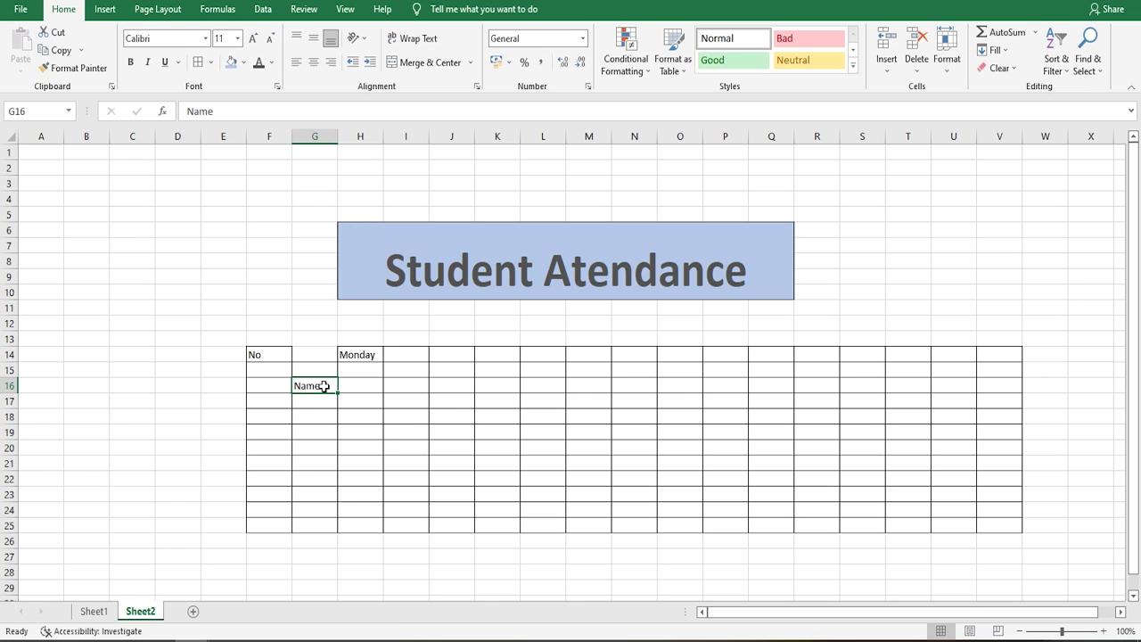
{"action": "left_click_drag", "start_coordinate": [326, 400], "coordinate": [328, 354]}
Clear the Name header from G14 and the No header from F14.
{"action": "double_click", "coordinate": [328, 355]}
{"action": "key", "text": "BackSpace"}
{"action": "key", "text": "BackSpace"}
{"action": "key", "text": "BackSpace"}
{"action": "key", "text": "BackSpace"}
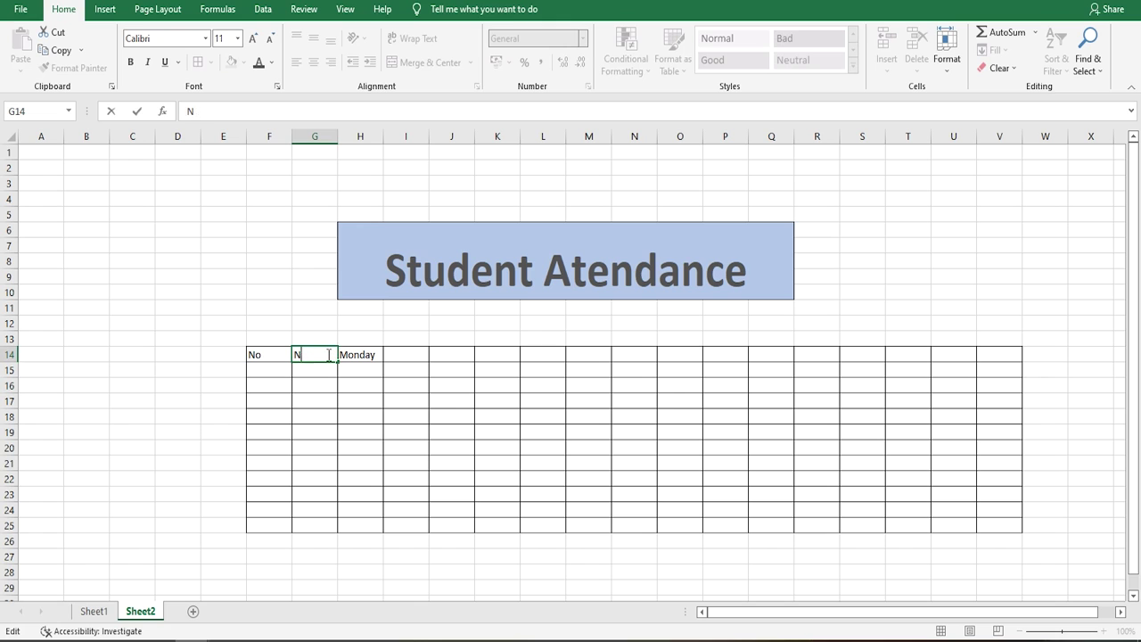
{"action": "left_click", "coordinate": [275, 359]}
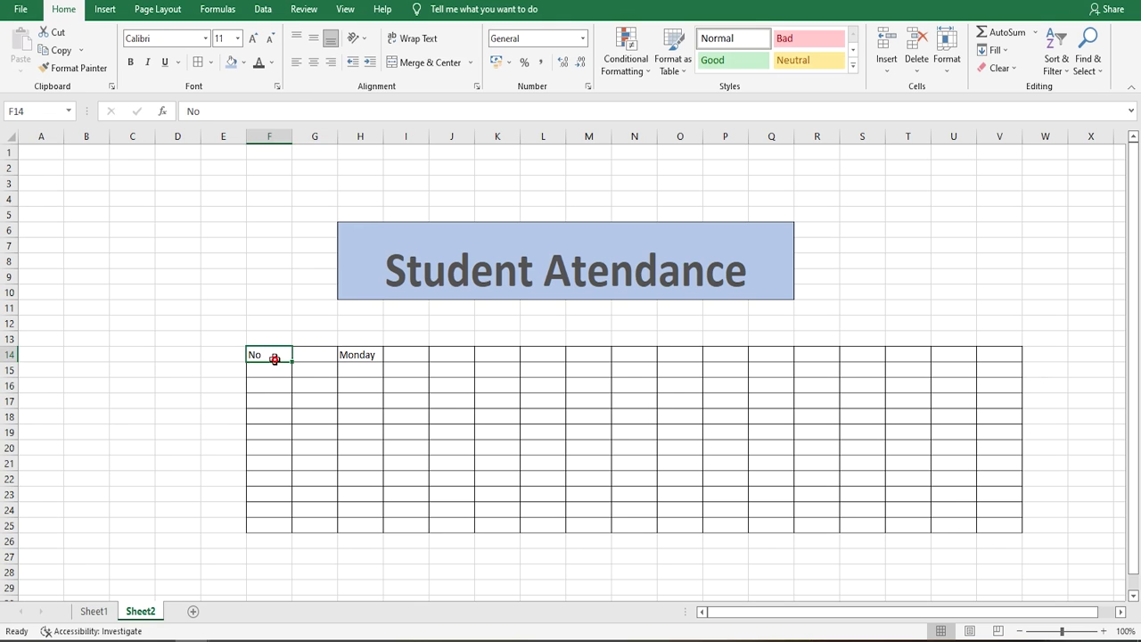
{"action": "key", "text": "BackSpace"}
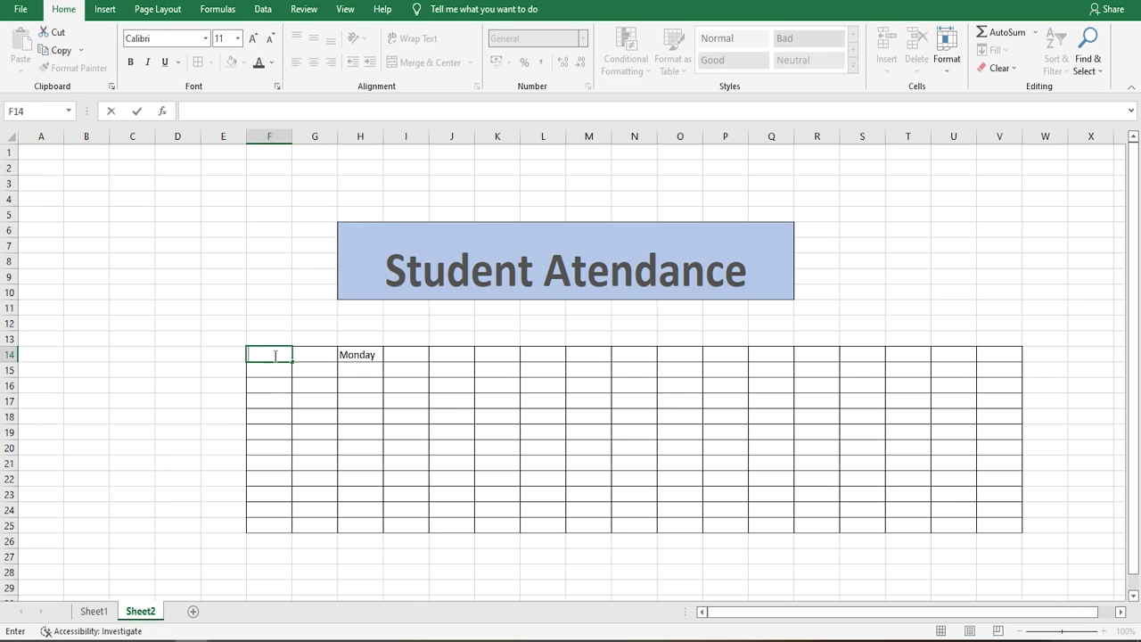
Enter the column headers "no" in F16 and "name" in G16.
{"action": "left_click", "coordinate": [274, 385]}
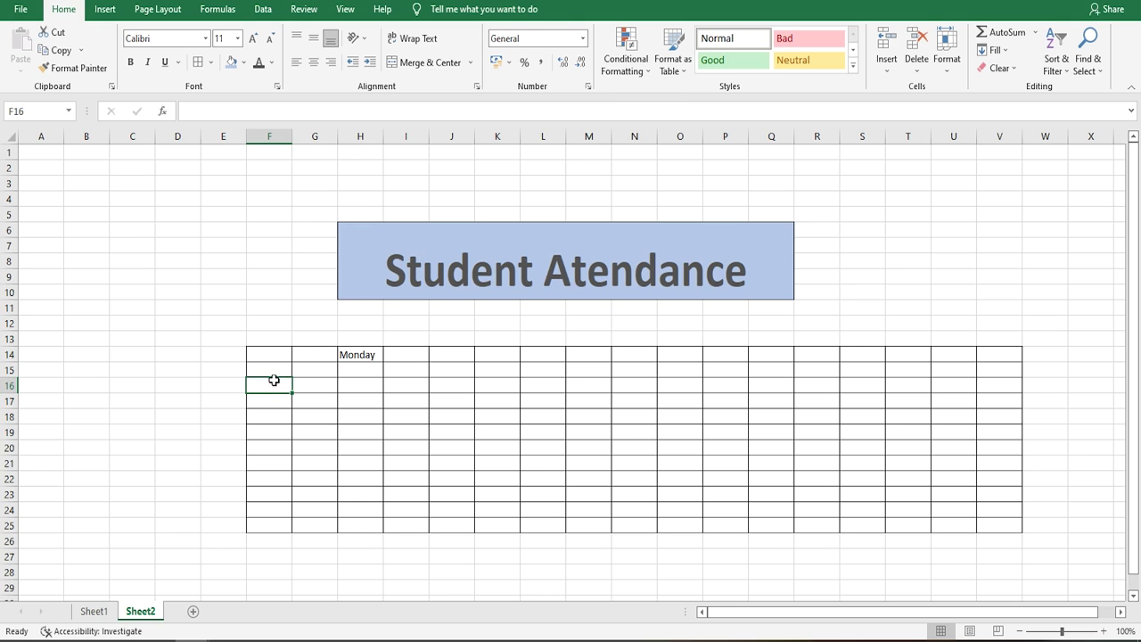
{"action": "type", "text": "no"}
{"action": "key", "text": "Tab"}
{"action": "type", "text": "nam"}
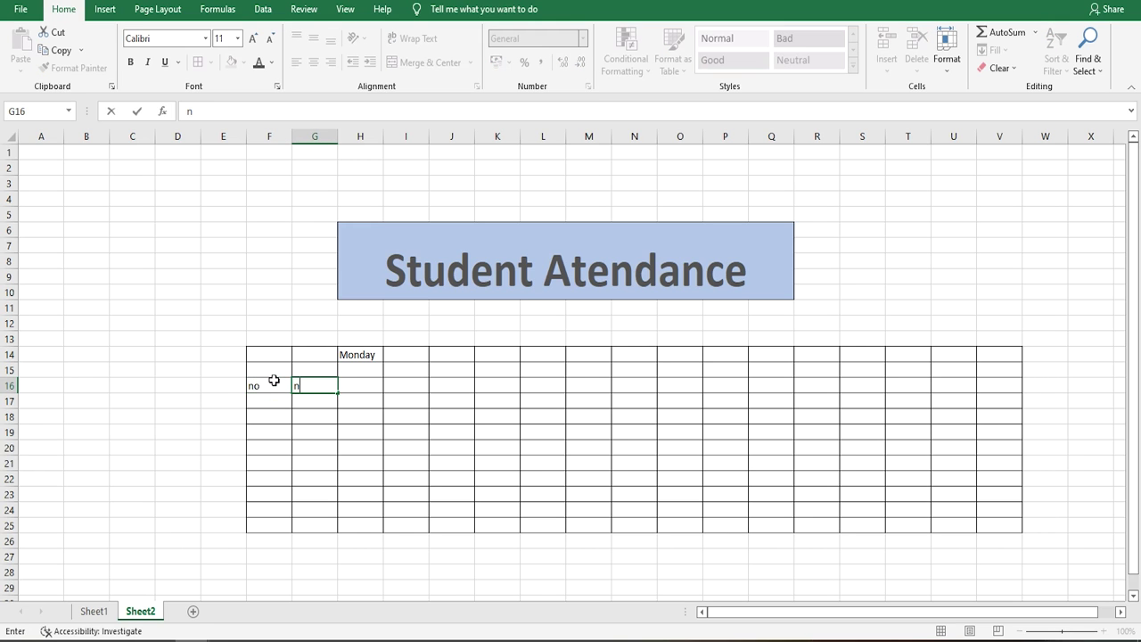
Discard the label started in G14 and delete the Monday header from H14.
{"action": "left_click", "coordinate": [312, 359]}
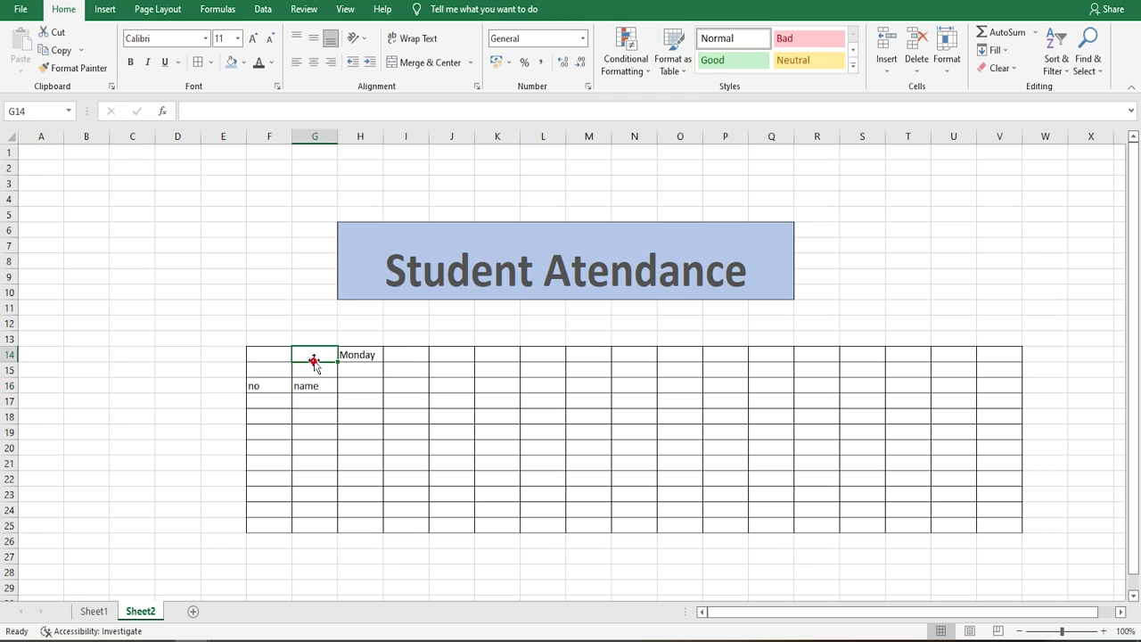
{"action": "type", "text": "da"}
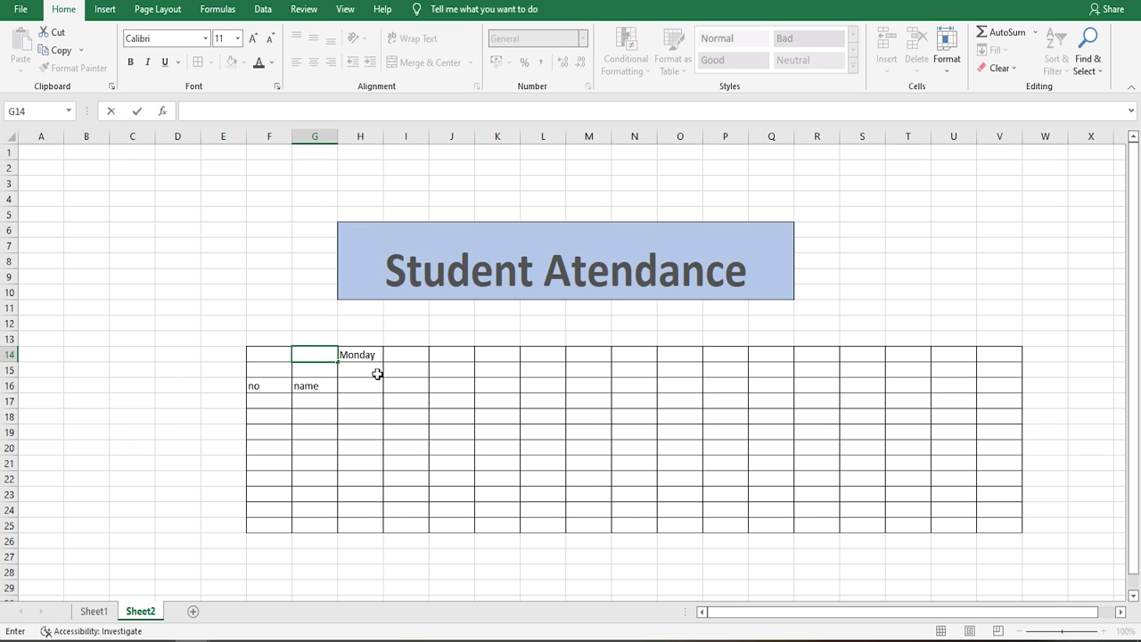
{"action": "left_click", "coordinate": [367, 357]}
{"action": "key", "text": "Delete"}
Enter the date 08-08-2022 in cell H14 as the first date of the table's top row.
{"action": "left_click", "coordinate": [363, 372]}
{"action": "left_click", "coordinate": [357, 355]}
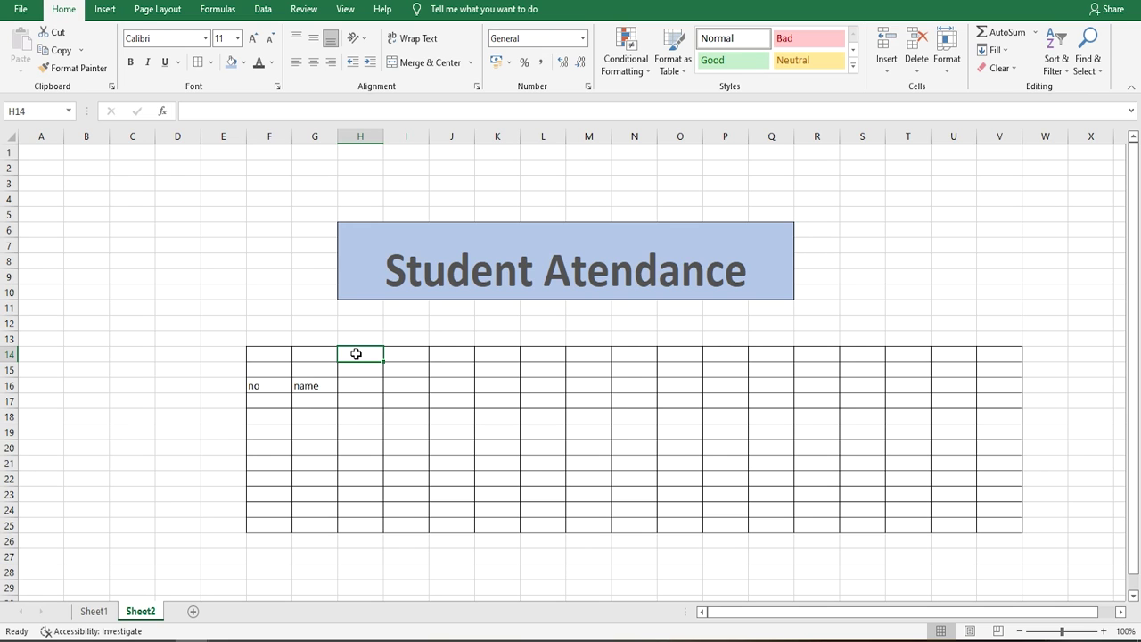
{"action": "type", "text": "08-08-"}
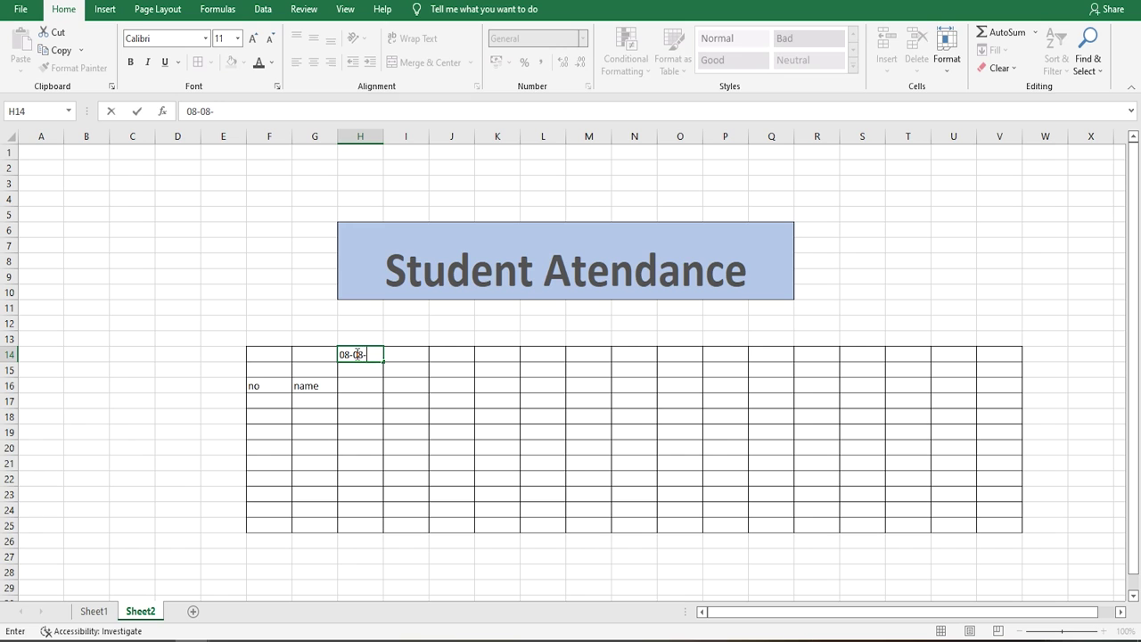
{"action": "type", "text": "2022"}
{"action": "key", "text": "Return"}
Fill the date series from H14 across the table's top row to V14.
{"action": "left_click", "coordinate": [355, 354]}
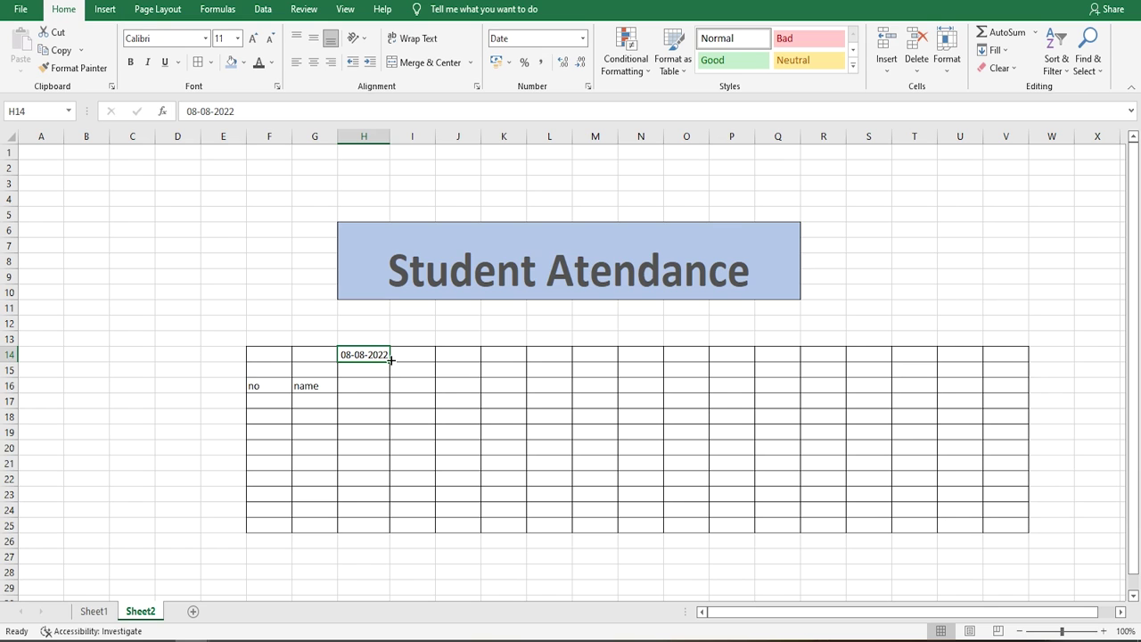
{"action": "left_click", "coordinate": [390, 361]}
{"action": "left_click_drag", "start_coordinate": [390, 360], "coordinate": [1052, 354]}
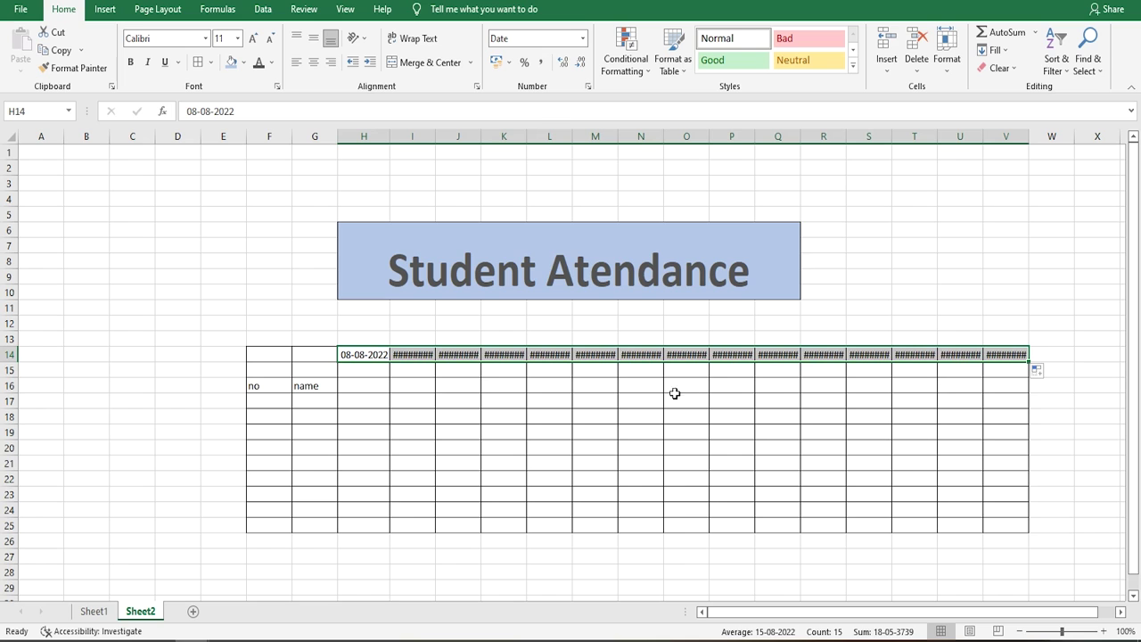
{"action": "left_click_drag", "start_coordinate": [442, 371], "coordinate": [532, 371]}
{"action": "left_click", "coordinate": [442, 371]}
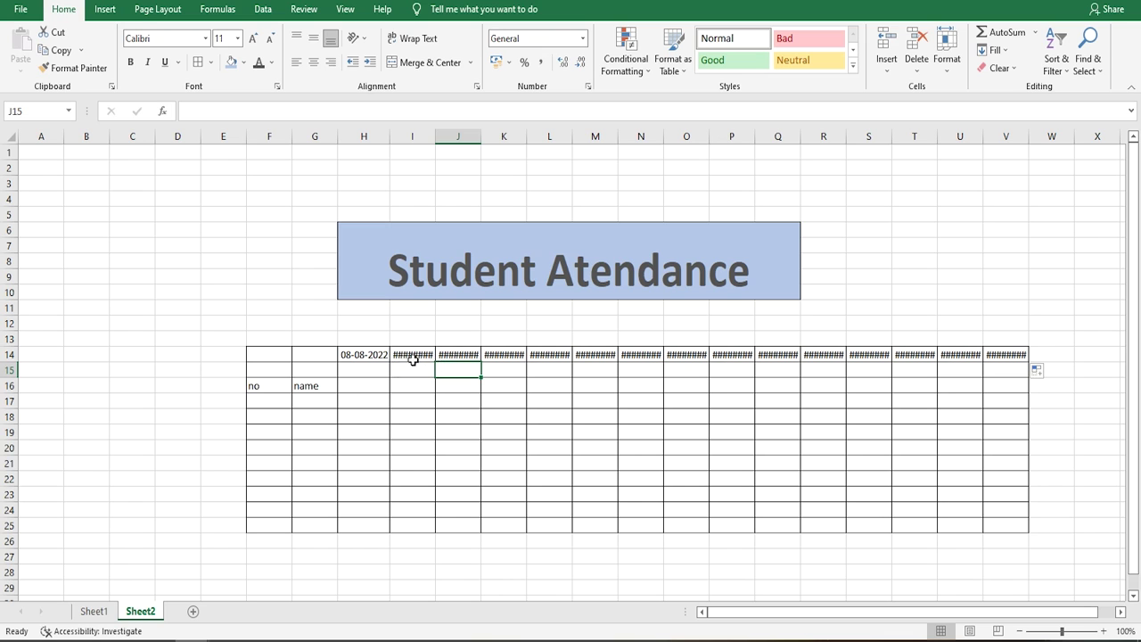
Select the dates in I14:V14 and apply AutoFit Column Width to their columns.
{"action": "left_click", "coordinate": [399, 356]}
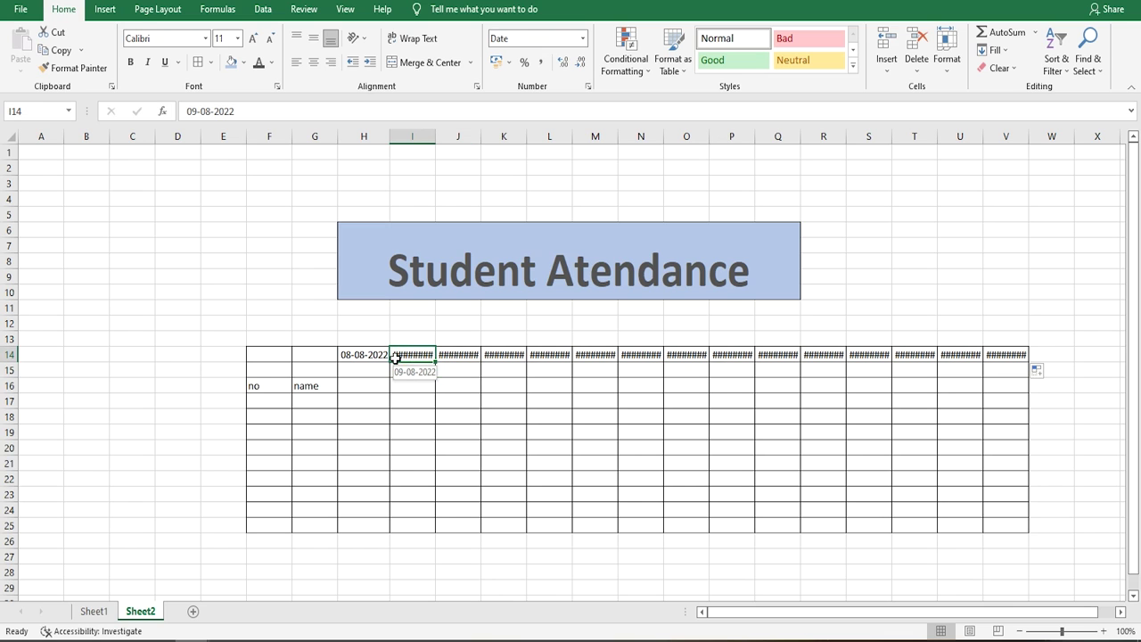
{"action": "key", "text": "ctrl+shift+Right"}
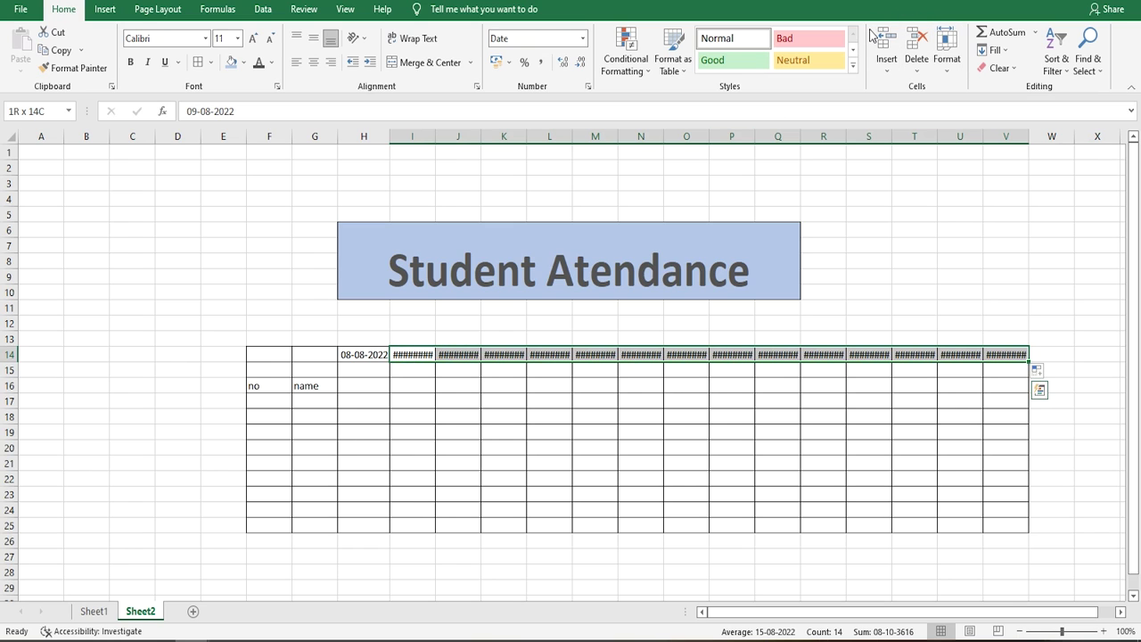
{"action": "left_click", "coordinate": [949, 72]}
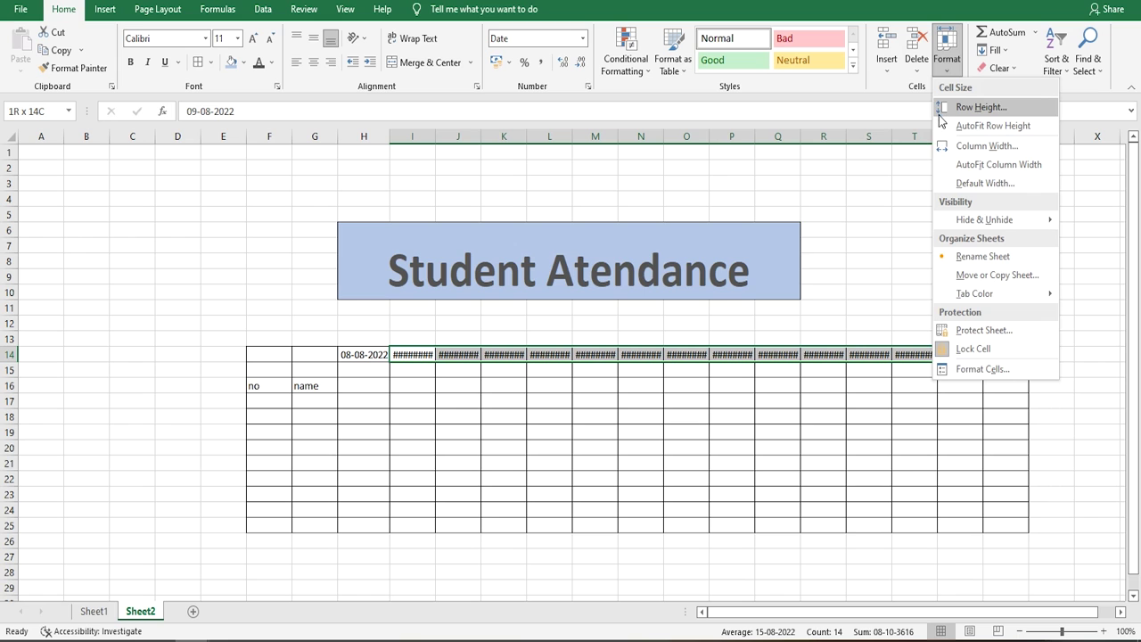
{"action": "left_click", "coordinate": [994, 166]}
{"action": "left_click", "coordinate": [660, 383]}
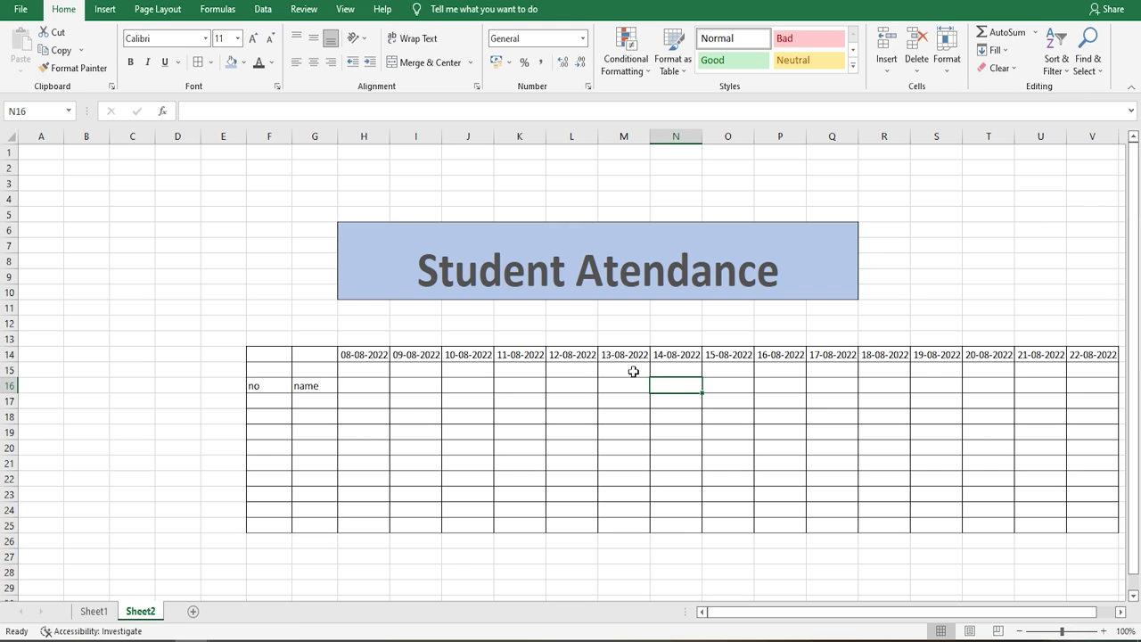
{"action": "scroll", "coordinate": [858, 612], "scroll_direction": "right", "scroll_amount": 1}
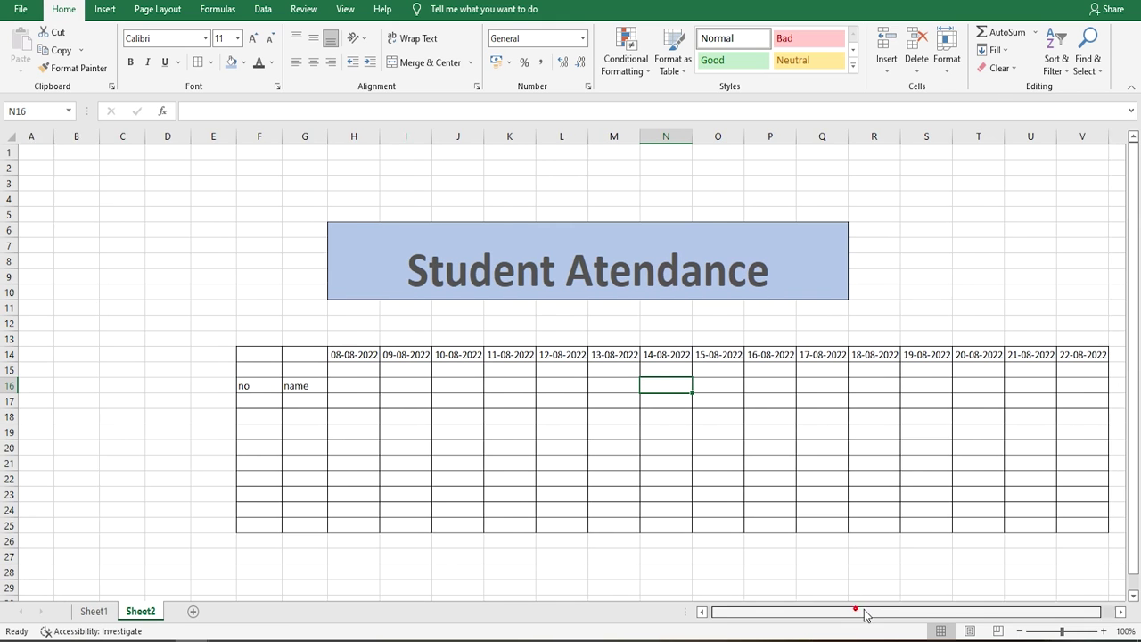
Enter Monday in cell H15, below the first date of the table.
{"action": "left_click", "coordinate": [323, 373]}
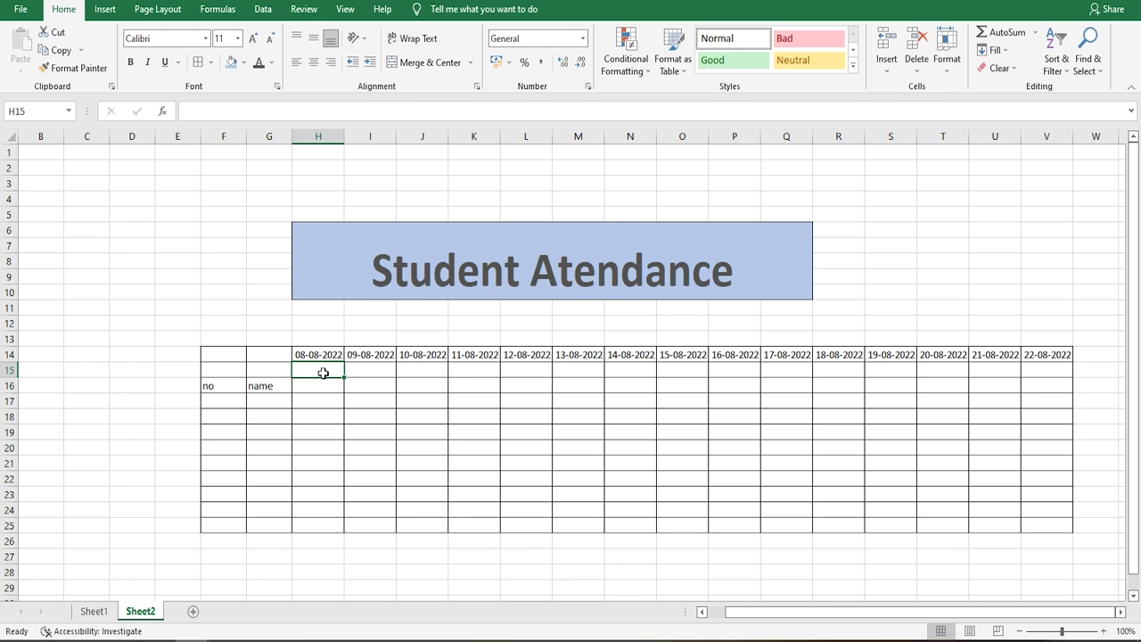
{"action": "type", "text": "m"}
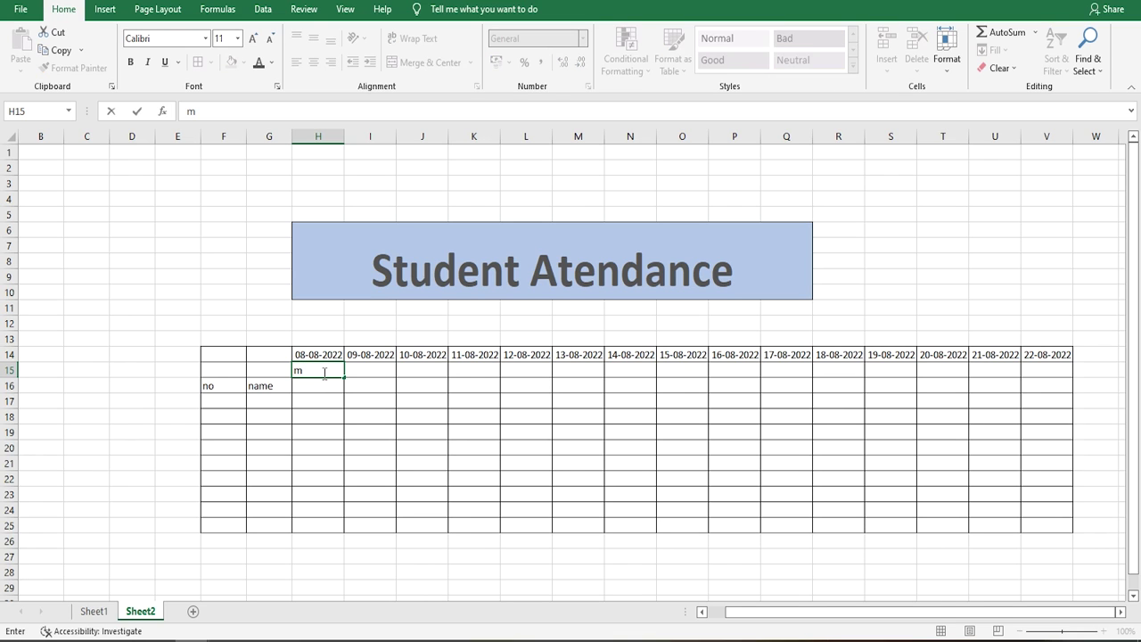
{"action": "type", "text": "onday"}
{"action": "key", "text": "Return"}
Fill the weekday series from H15 across the table's second row to V15.
{"action": "left_click", "coordinate": [323, 373]}
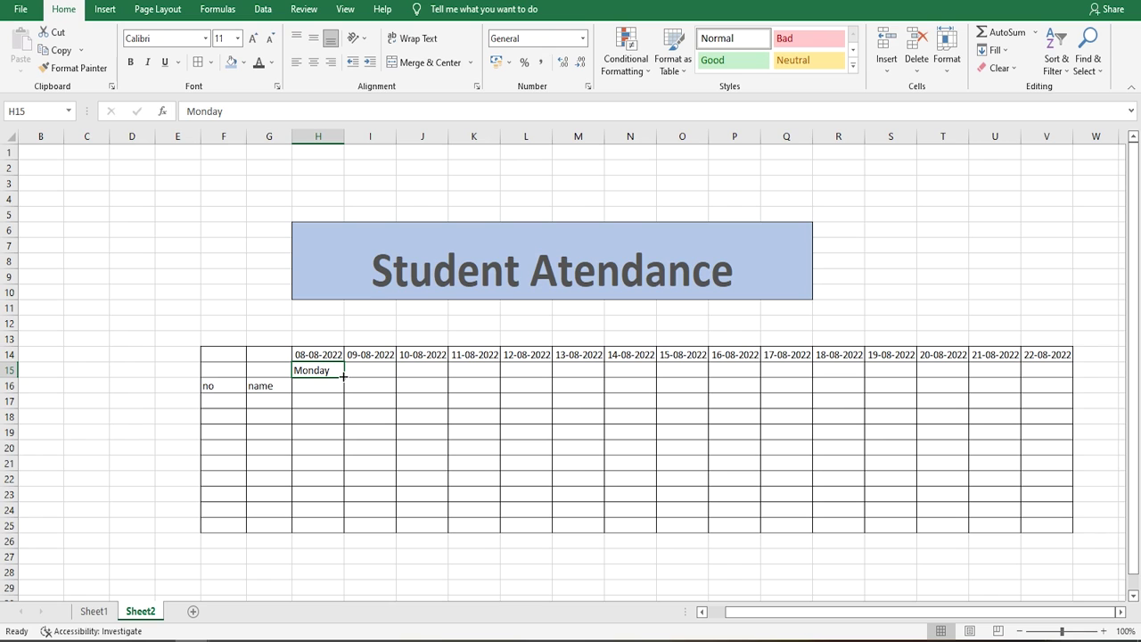
{"action": "left_click_drag", "start_coordinate": [343, 377], "coordinate": [343, 392]}
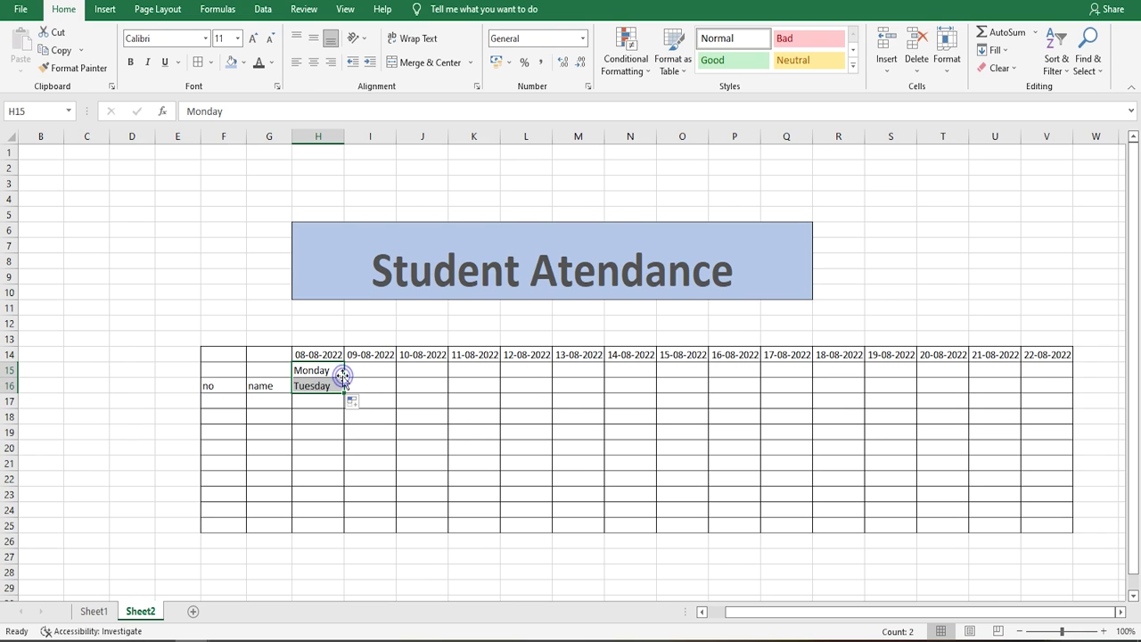
{"action": "key", "text": "ctrl+z"}
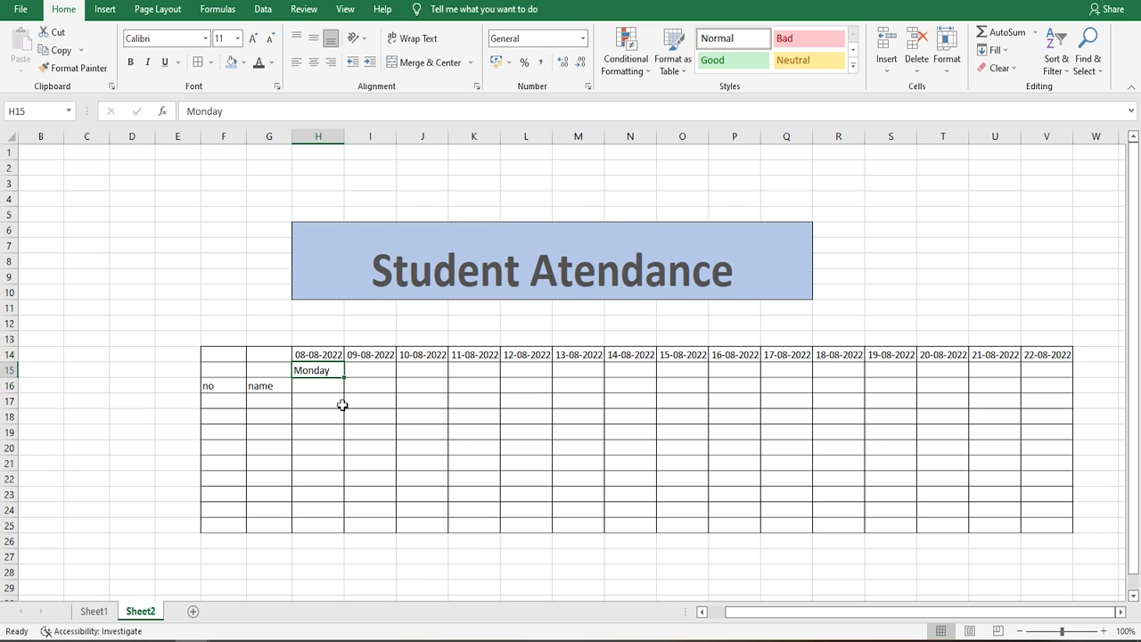
{"action": "left_click_drag", "start_coordinate": [343, 377], "coordinate": [1060, 432]}
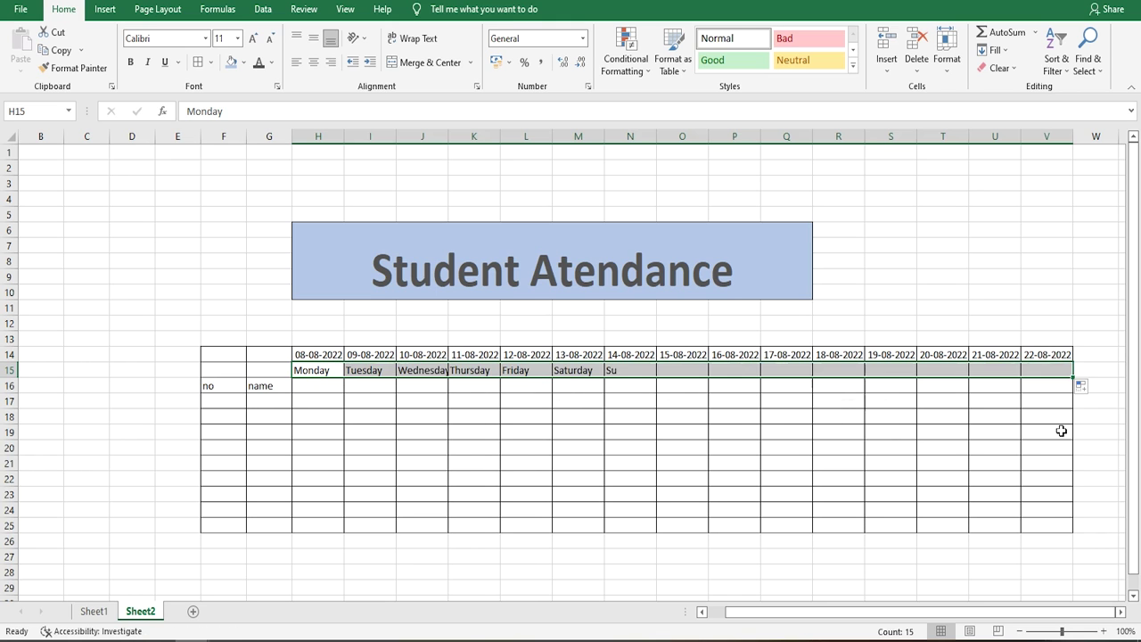
{"action": "left_click", "coordinate": [976, 420]}
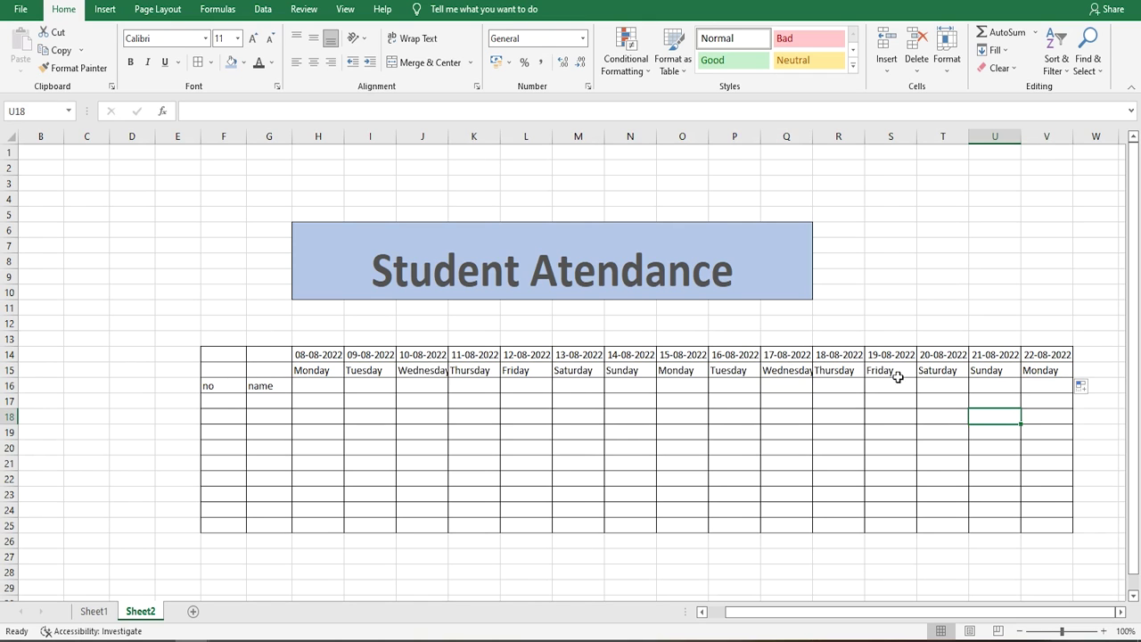
Enter the numbers 1 and 2 in cells F17 and F18 below the no header.
{"action": "left_click", "coordinate": [235, 401]}
{"action": "type", "text": "1"}
{"action": "key", "text": "Return"}
{"action": "type", "text": "2"}
{"action": "key", "text": "Return"}
Fill the serial numbers from F17 down to F25, continuing the series to 9.
{"action": "left_click", "coordinate": [235, 401]}
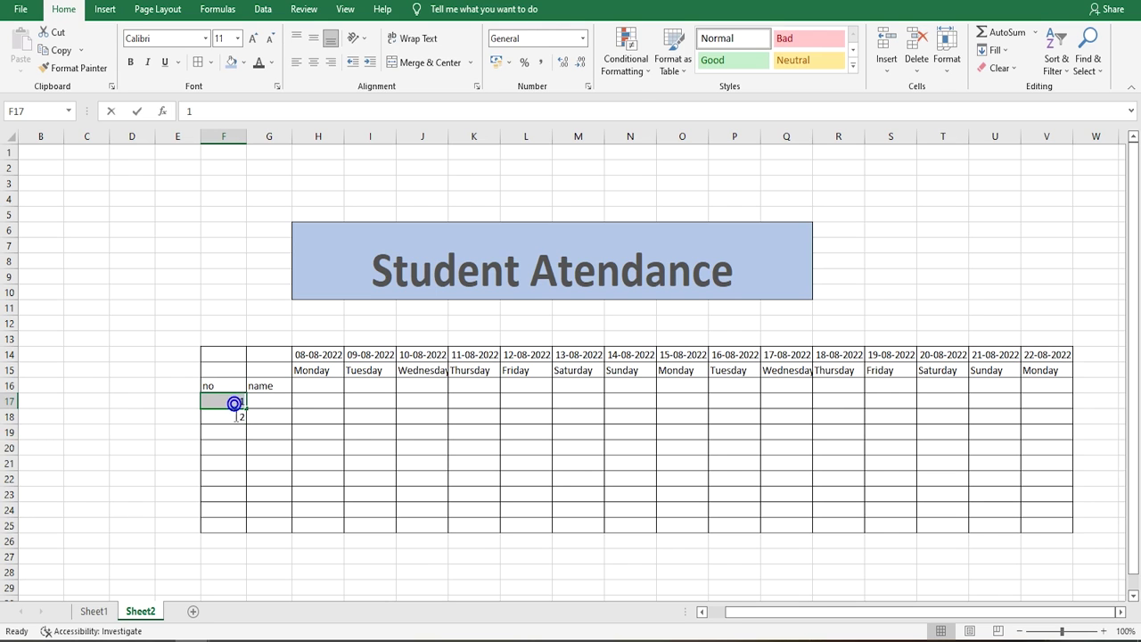
{"action": "double_click", "coordinate": [234, 403]}
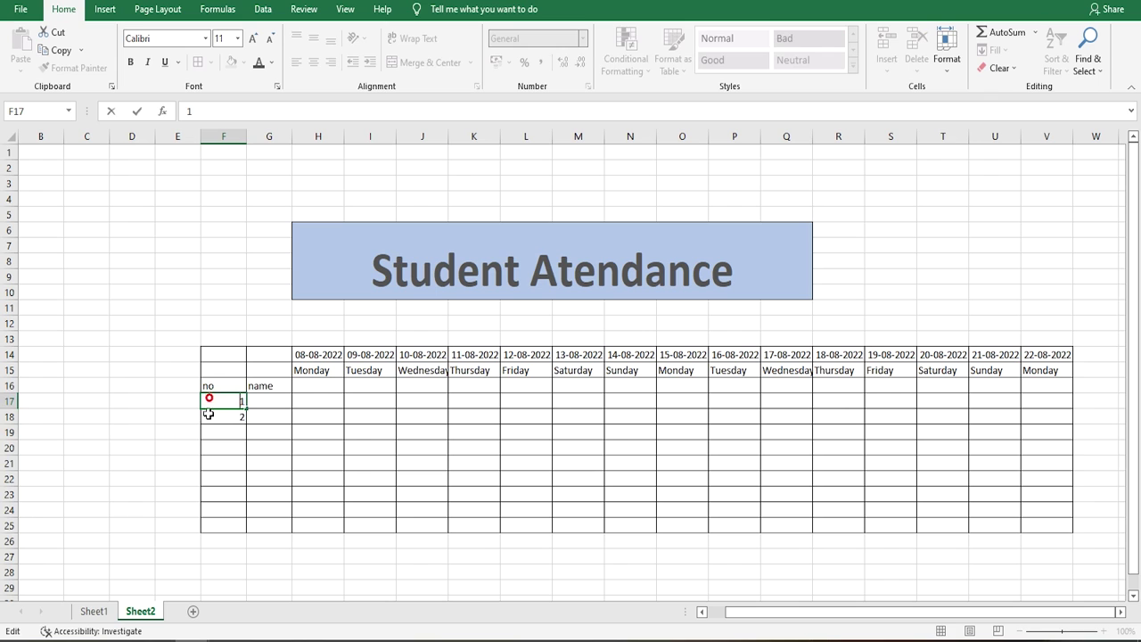
{"action": "left_click", "coordinate": [214, 403]}
{"action": "left_click_drag", "start_coordinate": [216, 401], "coordinate": [251, 528]}
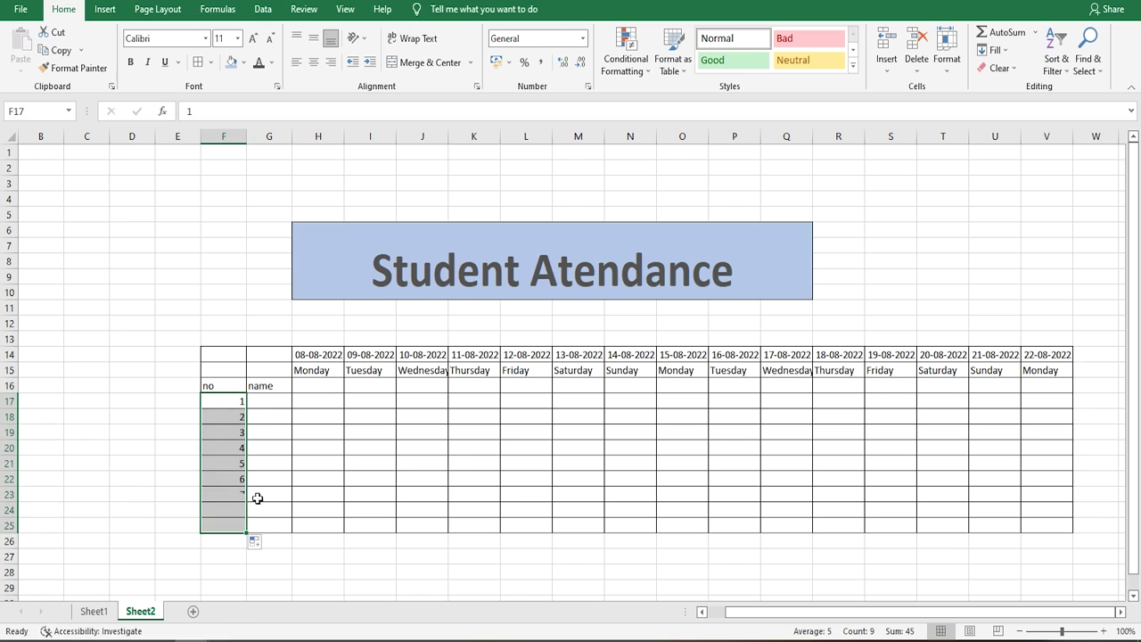
Copy the five student names in D8:D12 of Sheet1 into Sheet2's name column, starting at G17.
{"action": "left_click", "coordinate": [265, 400]}
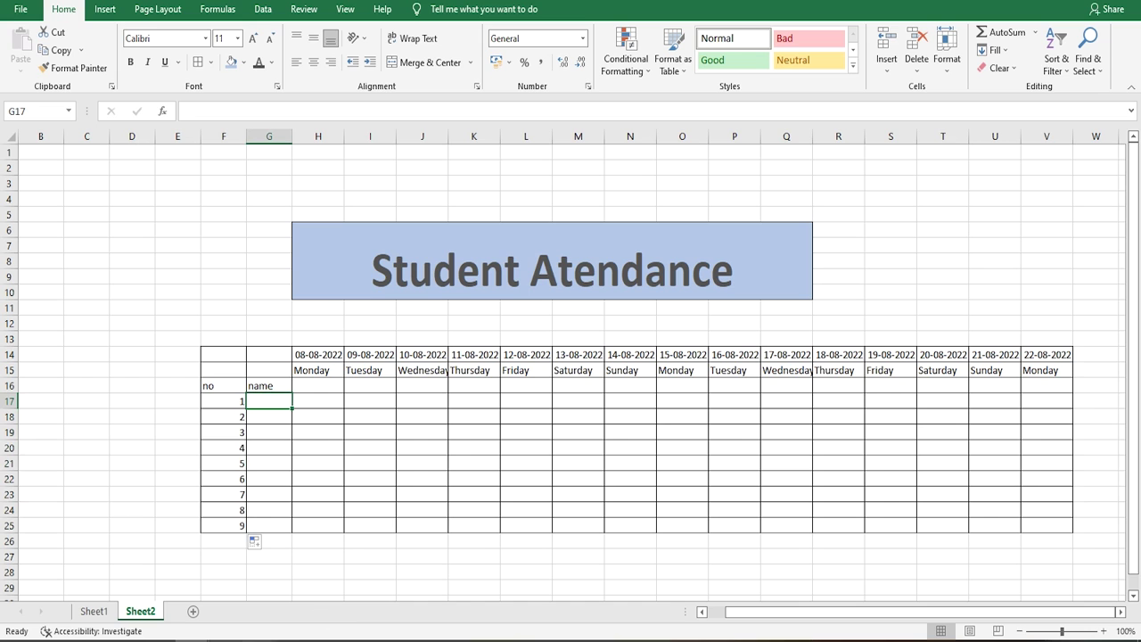
{"action": "left_click", "coordinate": [94, 611]}
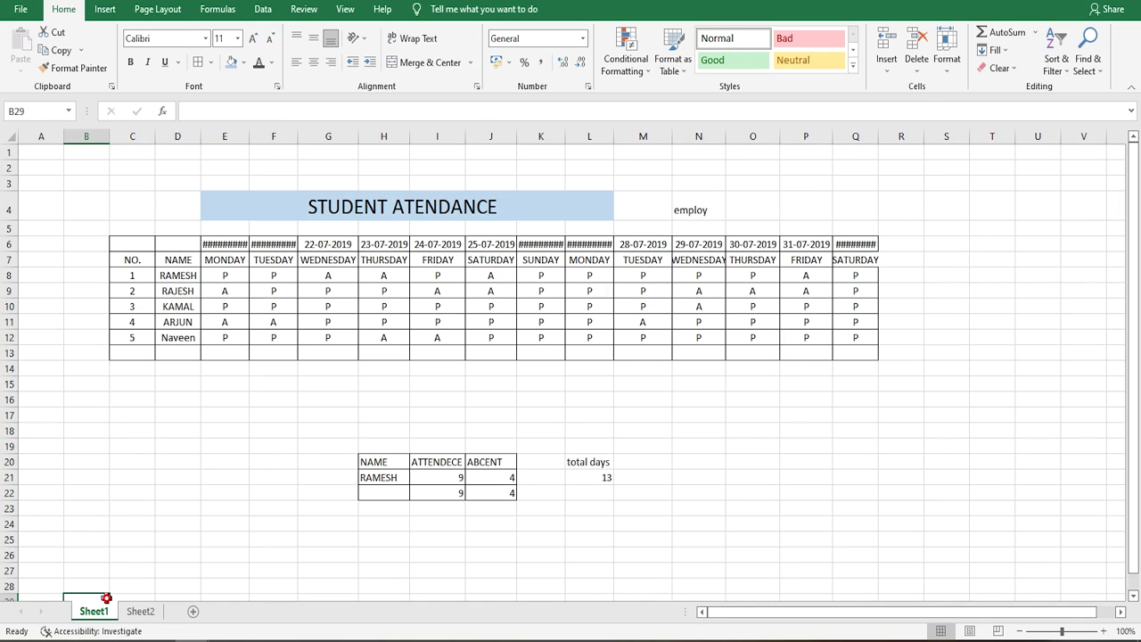
{"action": "left_click", "coordinate": [175, 276]}
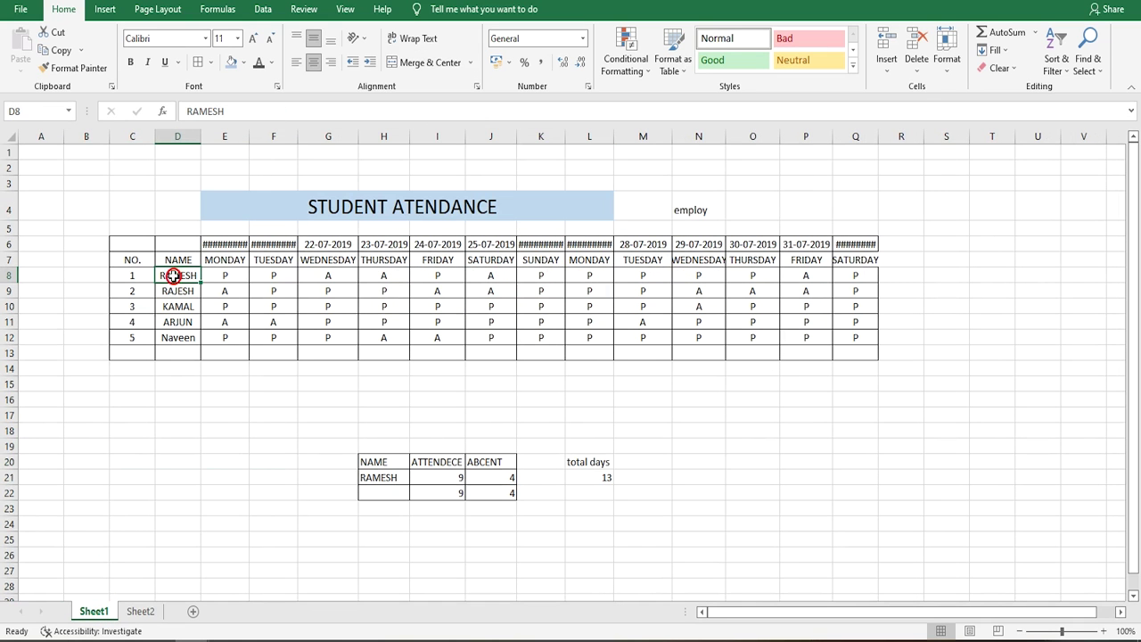
{"action": "key", "text": "ctrl+c"}
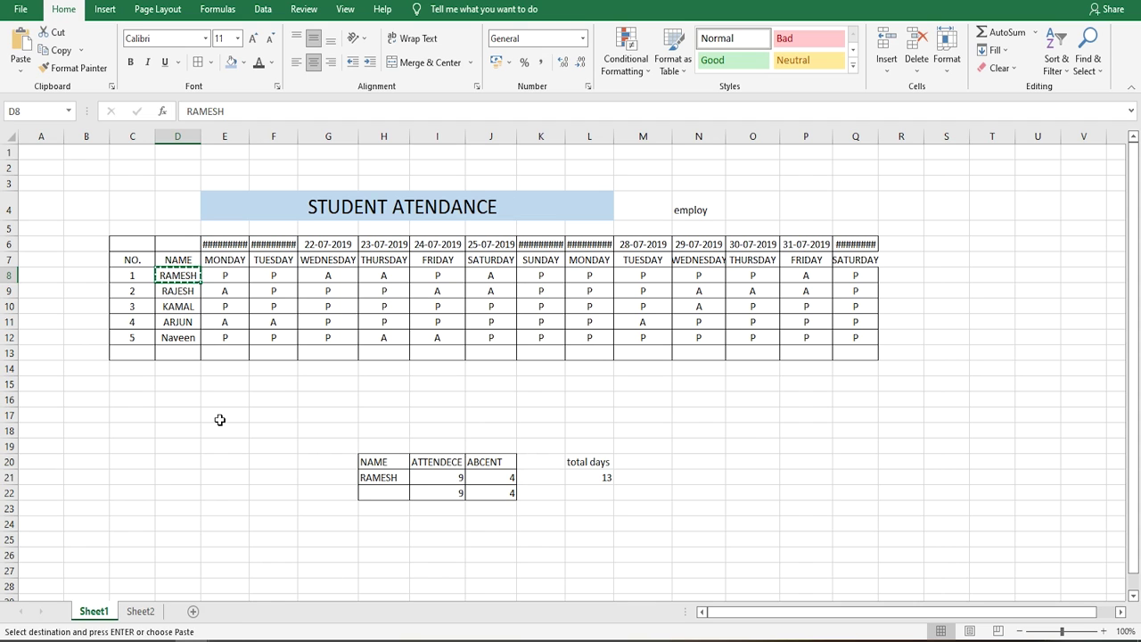
{"action": "key", "text": "ctrl+shift+Down"}
{"action": "key", "text": "ctrl+c"}
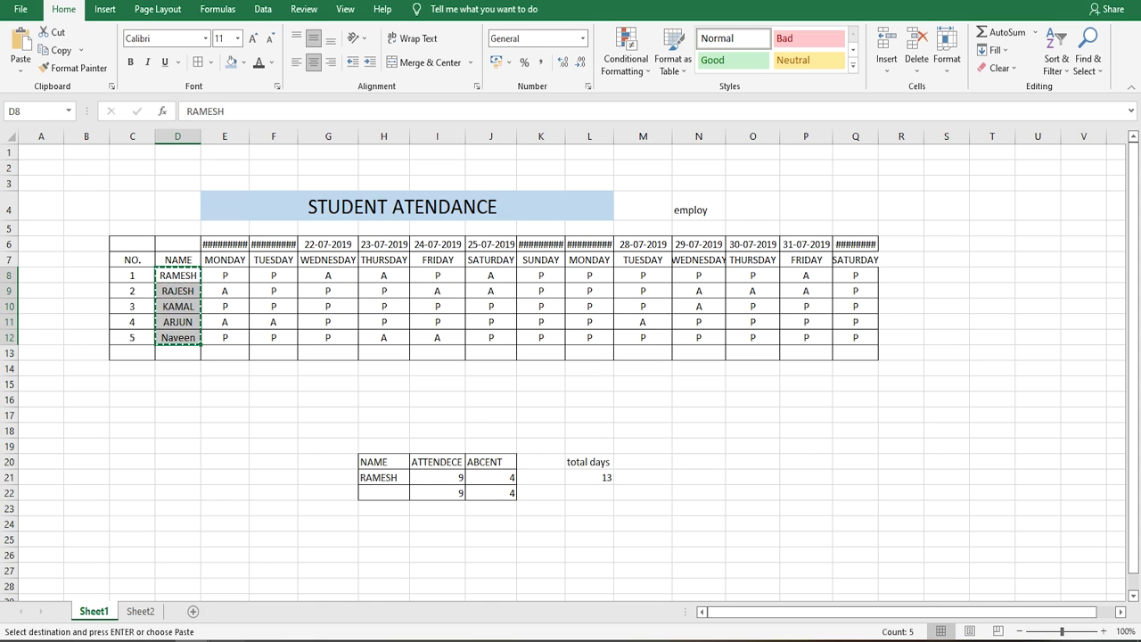
{"action": "left_click", "coordinate": [147, 611]}
{"action": "left_click", "coordinate": [264, 402]}
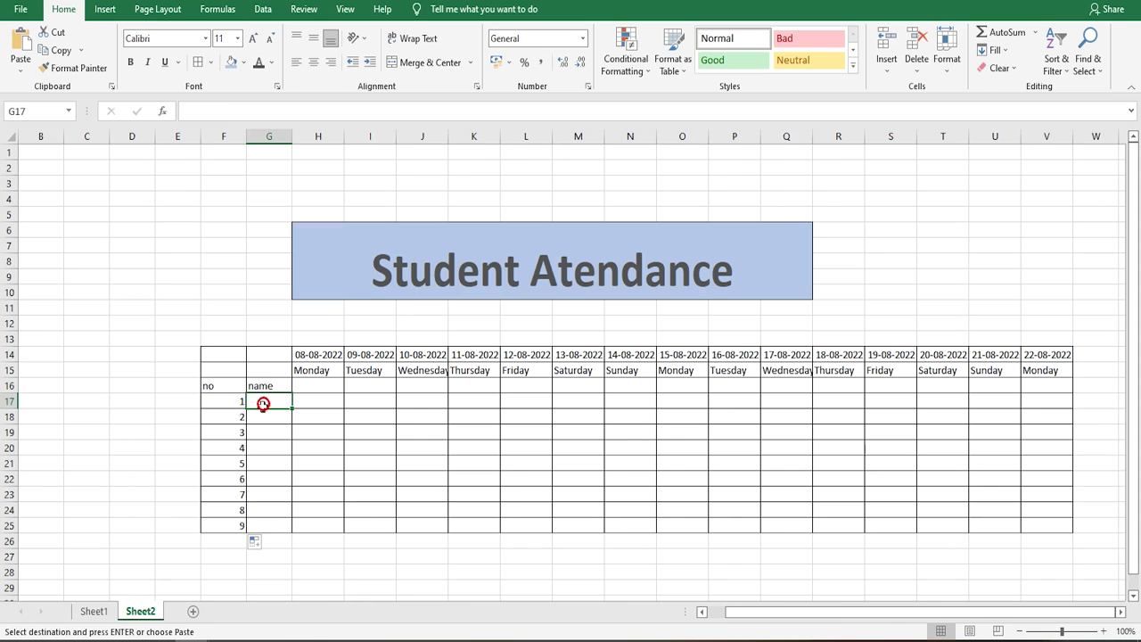
{"action": "key", "text": "ctrl+v"}
Copy the P and A attendance marks in E8:Q12 of Sheet1 into Sheet2's table, starting at H17.
{"action": "left_click", "coordinate": [312, 402]}
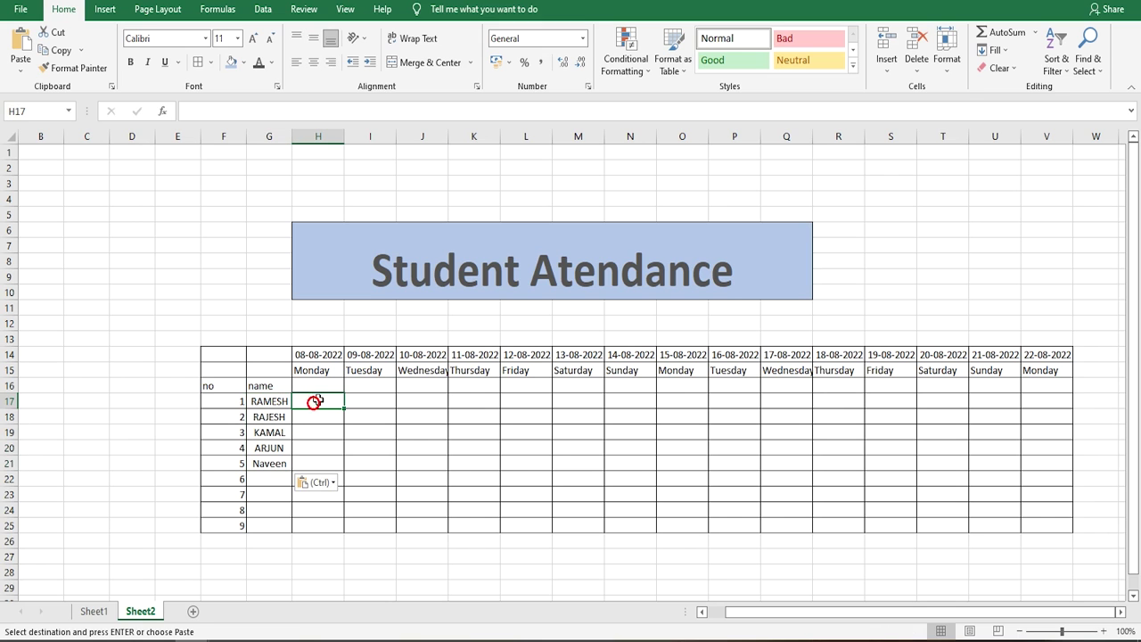
{"action": "left_click", "coordinate": [94, 611]}
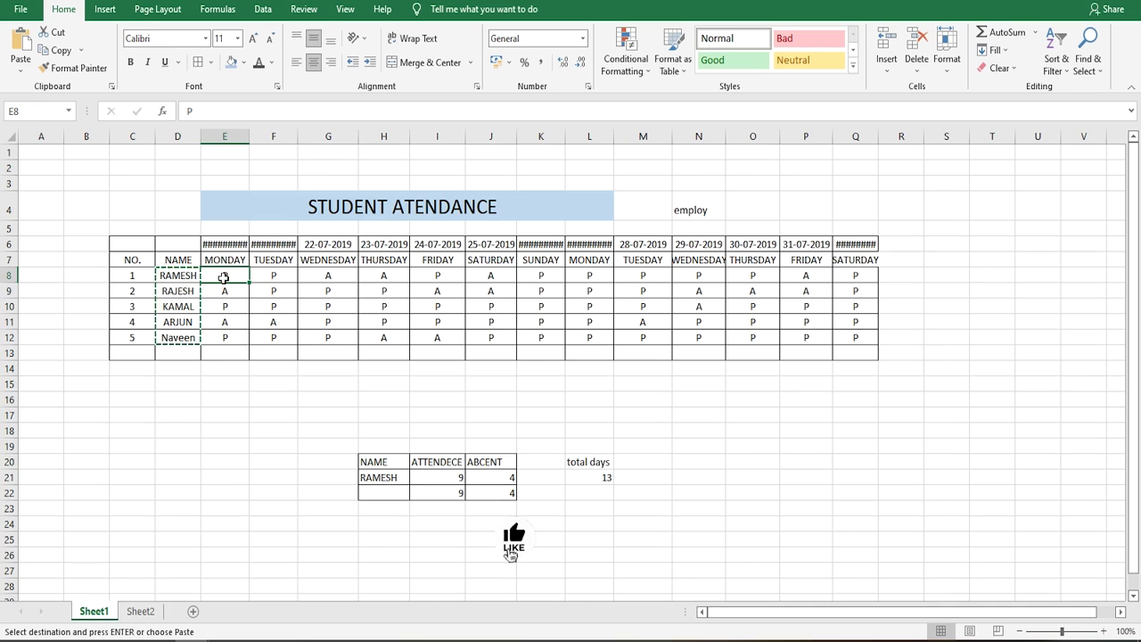
{"action": "left_click_drag", "start_coordinate": [224, 277], "coordinate": [224, 338]}
{"action": "key", "text": "ctrl+shift+Right"}
{"action": "key", "text": "ctrl+c"}
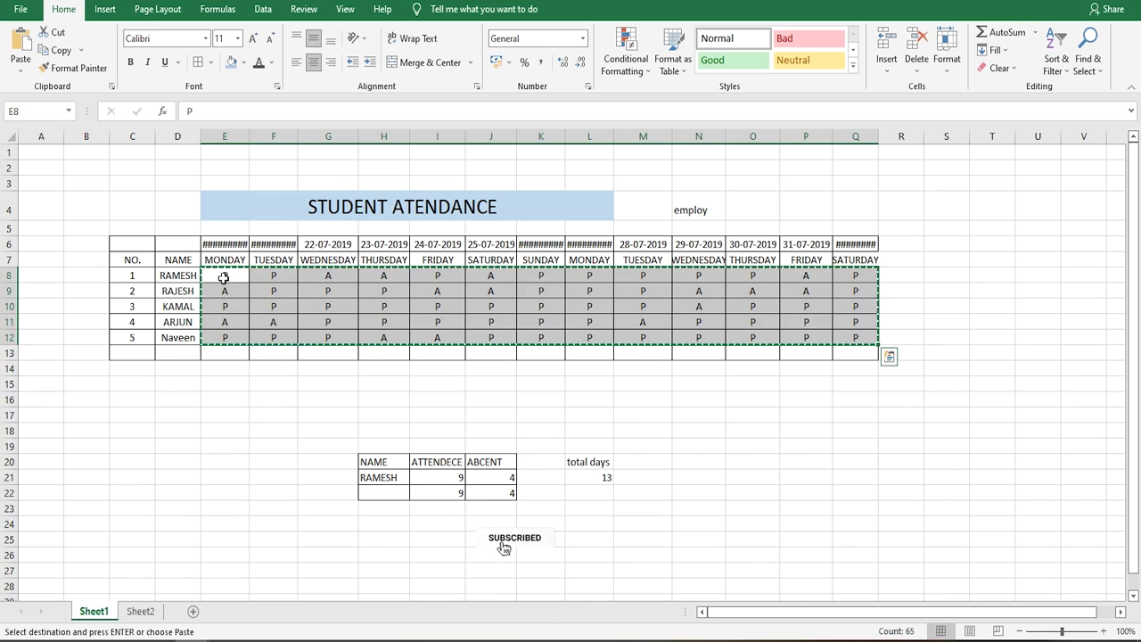
{"action": "left_click", "coordinate": [140, 612]}
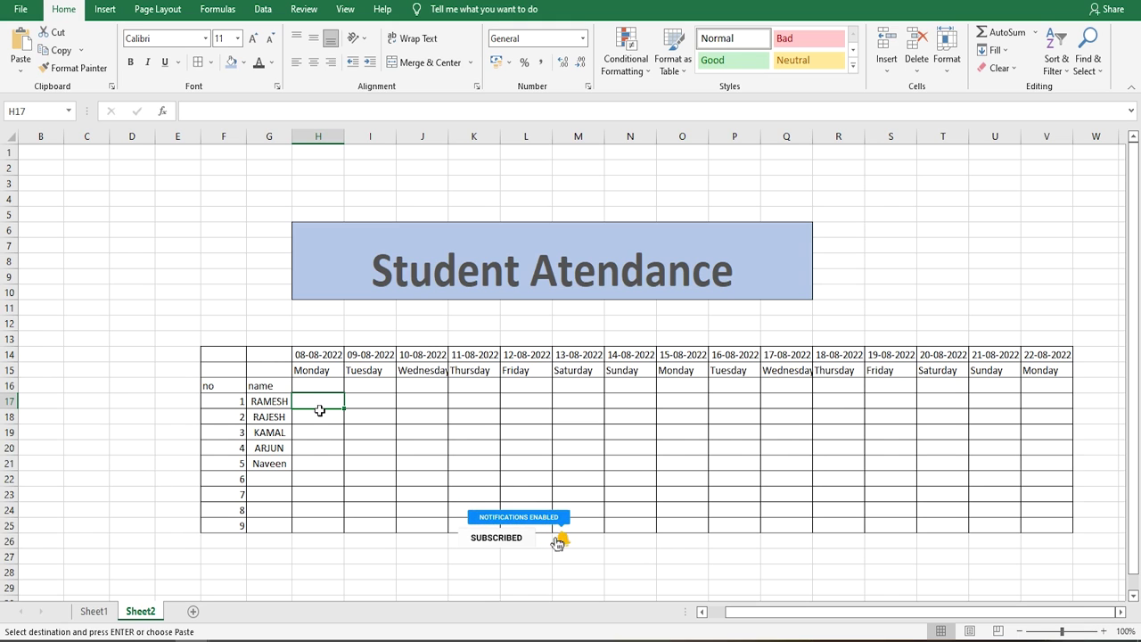
{"action": "key", "text": "ctrl+v"}
{"action": "left_click", "coordinate": [340, 504]}
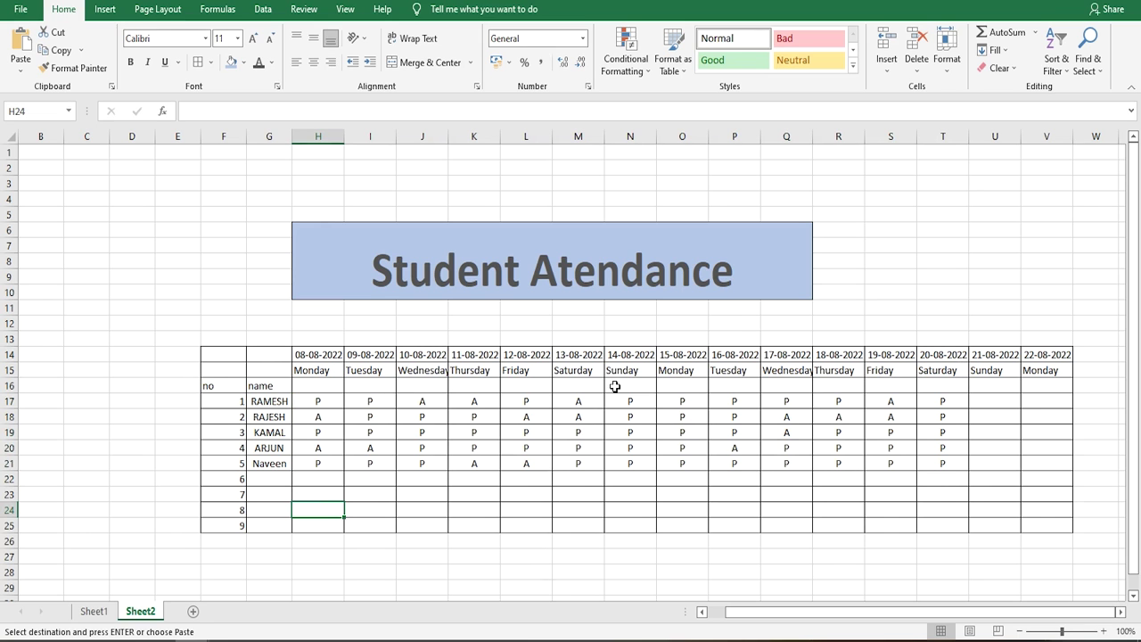
{"action": "scroll", "coordinate": [615, 387], "scroll_direction": "down", "scroll_amount": 1}
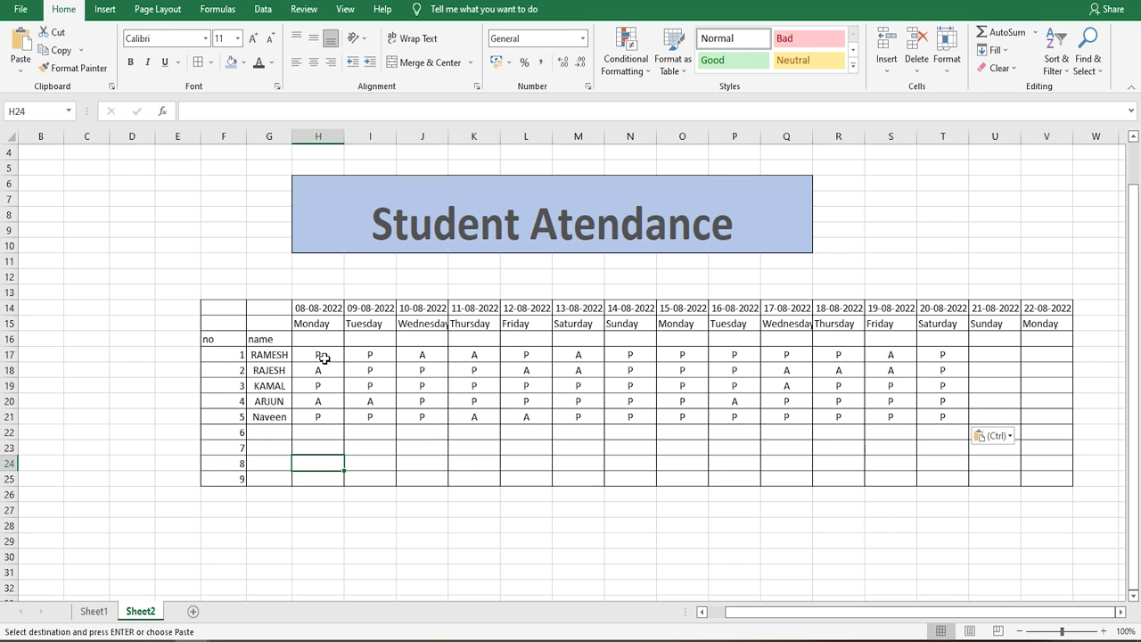
{"action": "left_click", "coordinate": [439, 354]}
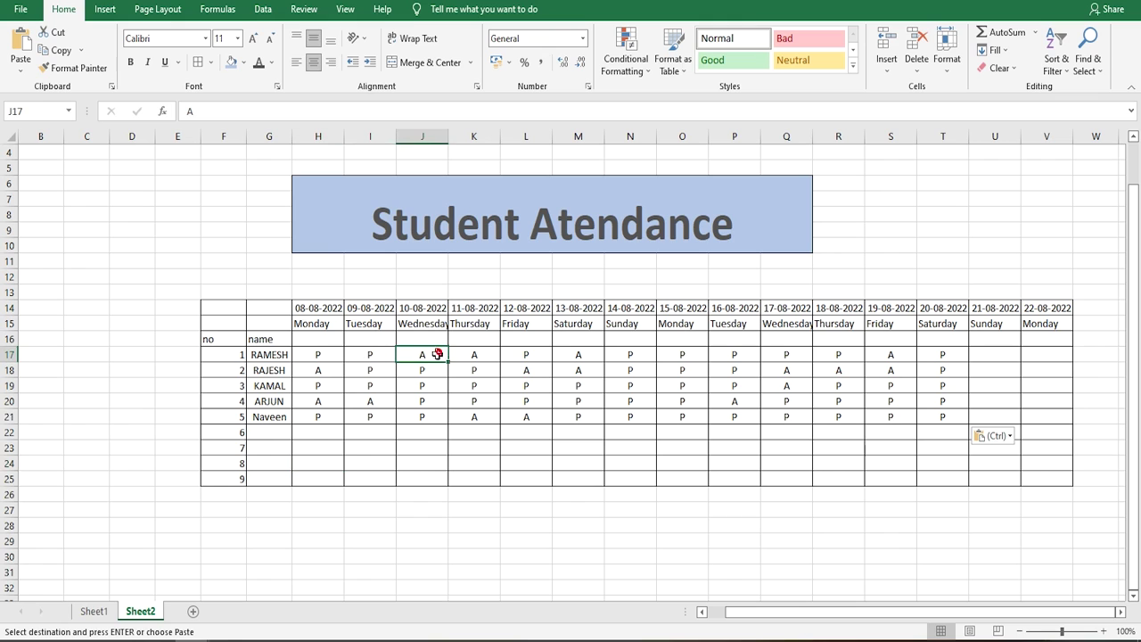
{"action": "left_click", "coordinate": [489, 357]}
{"action": "left_click", "coordinate": [519, 355]}
{"action": "left_click", "coordinate": [567, 357]}
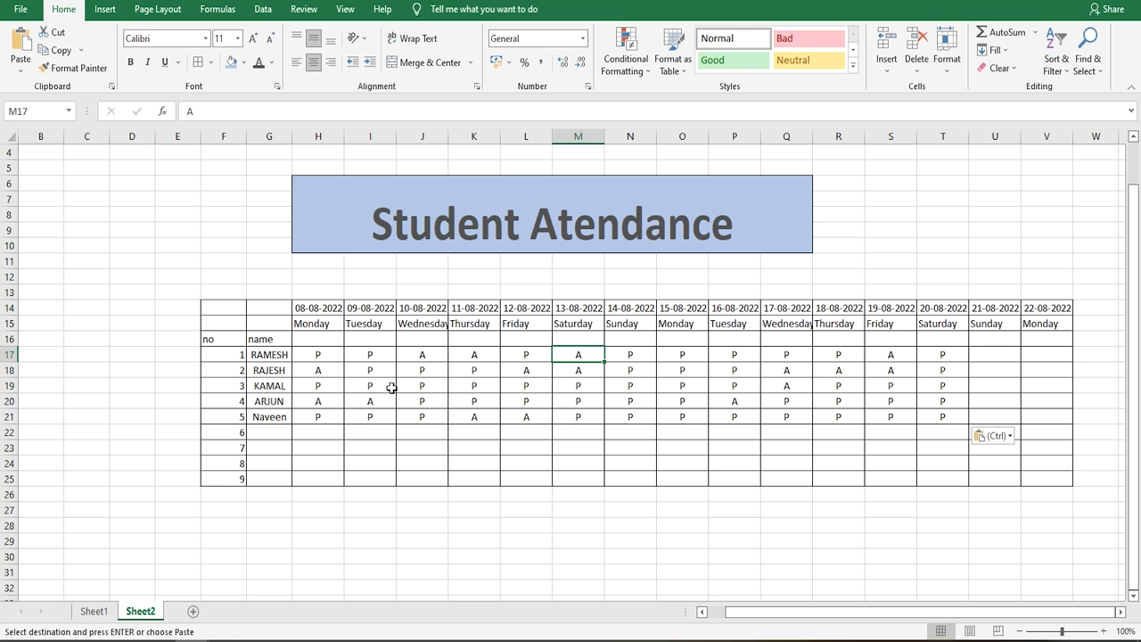
Copy the summary table's header and first student row, H20:J21 on Sheet1, to Sheet2 starting at I28.
{"action": "left_click", "coordinate": [382, 531]}
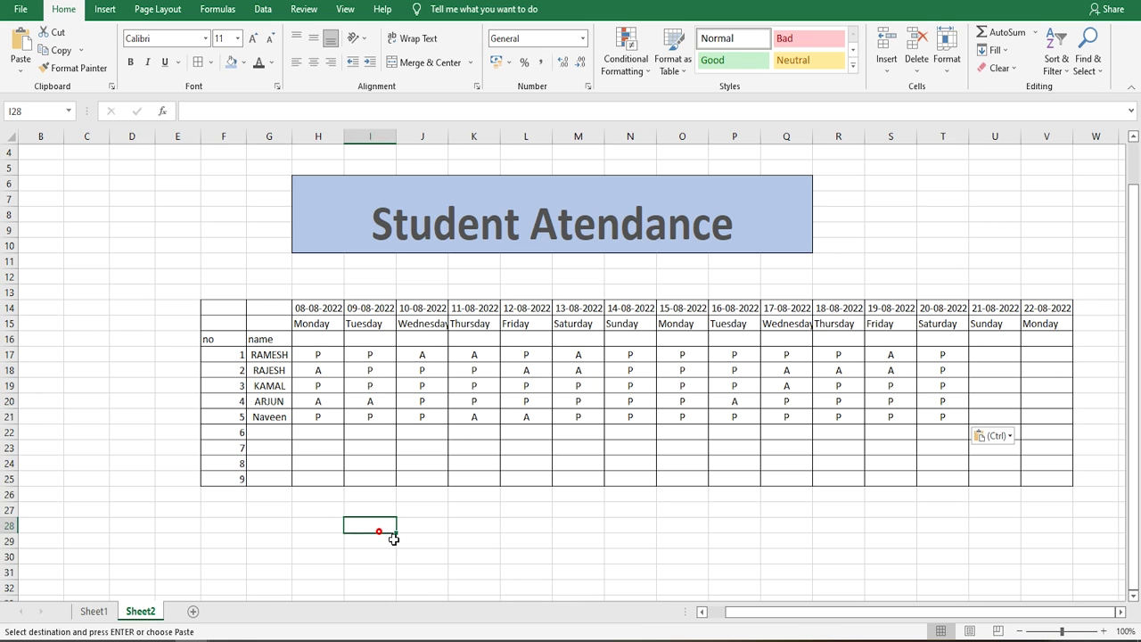
{"action": "left_click", "coordinate": [106, 615]}
{"action": "left_click", "coordinate": [370, 462]}
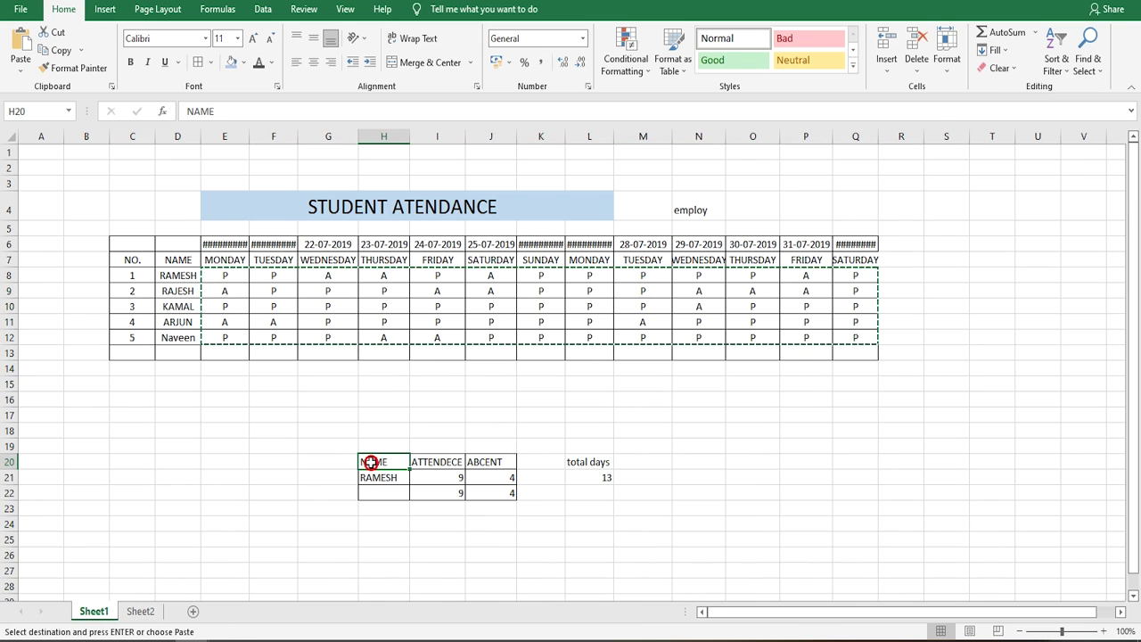
{"action": "key", "text": "shift+Right"}
{"action": "key", "text": "shift+Right"}
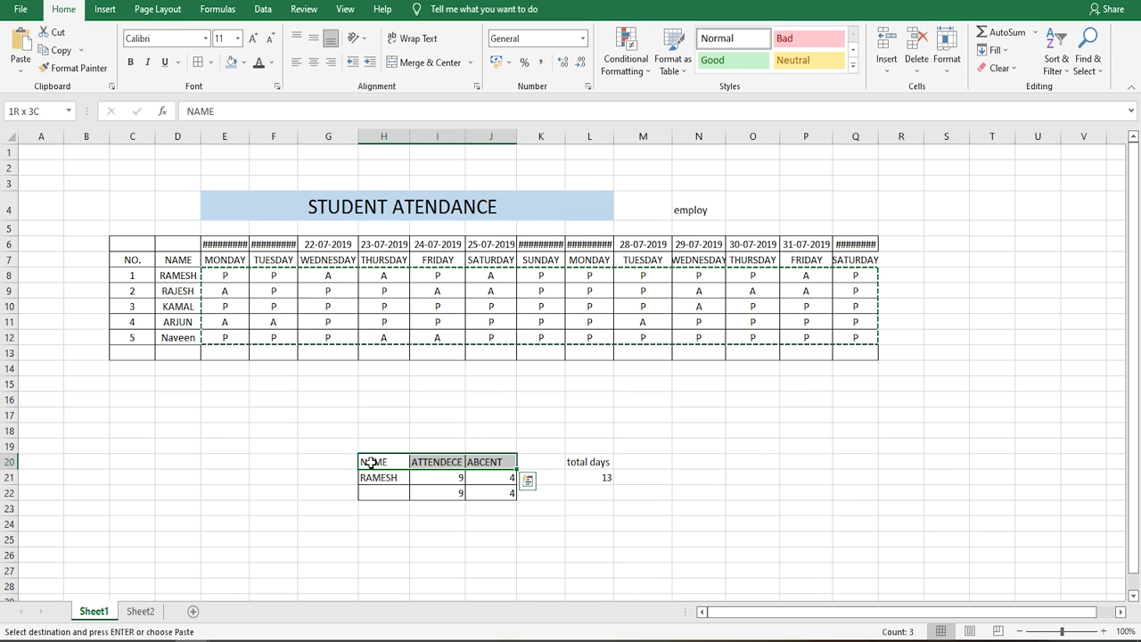
{"action": "key", "text": "shift+Down"}
{"action": "key", "text": "ctrl+c"}
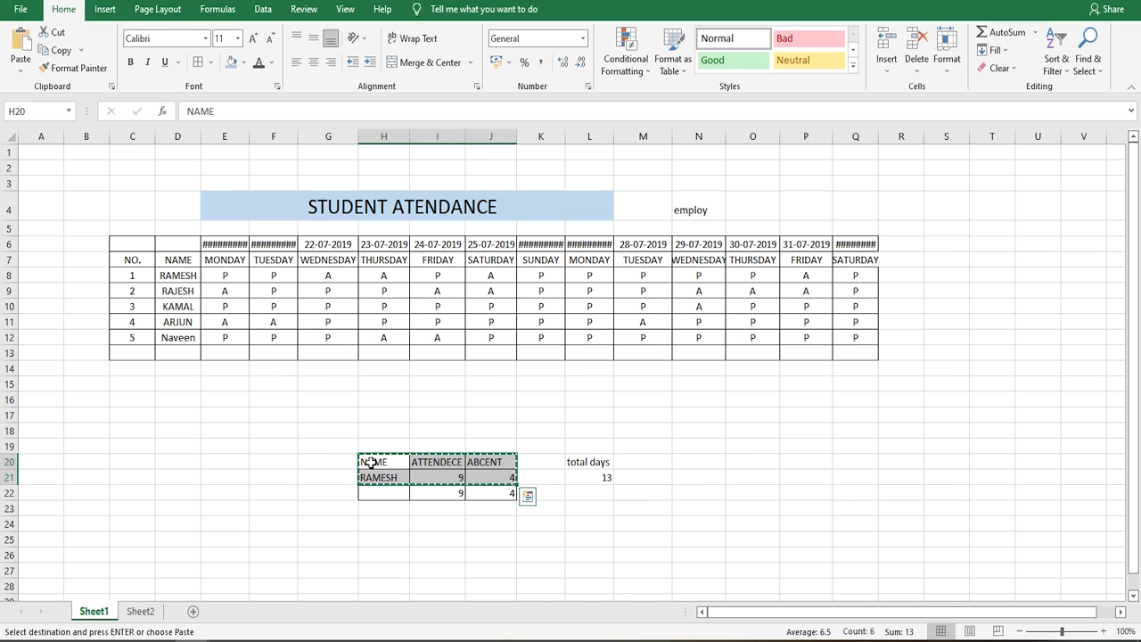
{"action": "left_click", "coordinate": [144, 613]}
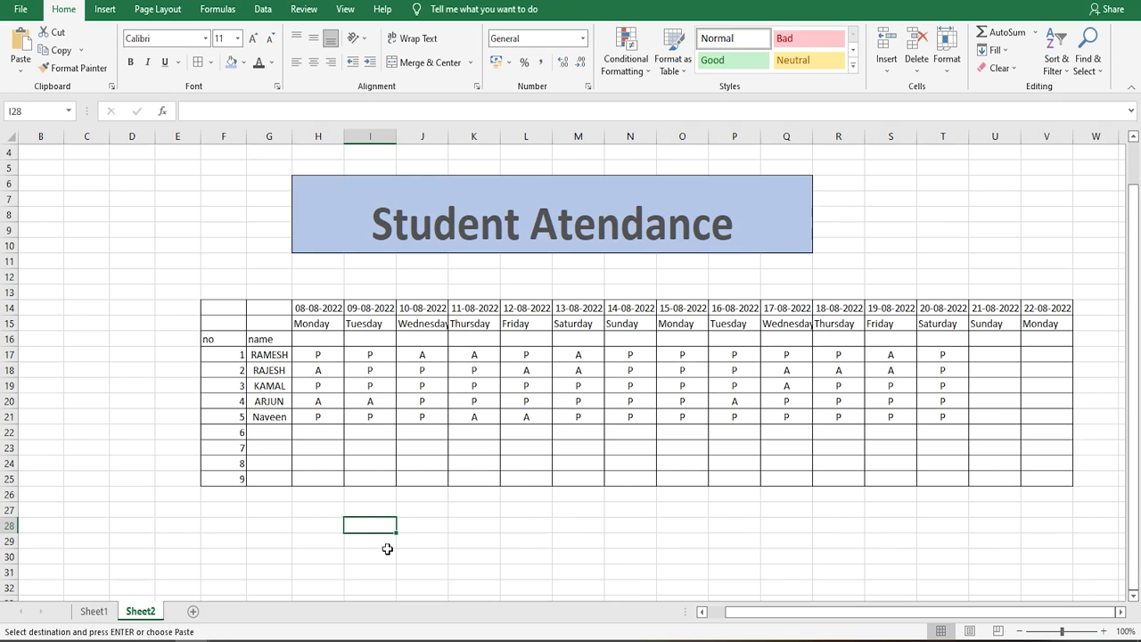
{"action": "key", "text": "ctrl+v"}
{"action": "left_click", "coordinate": [420, 586]}
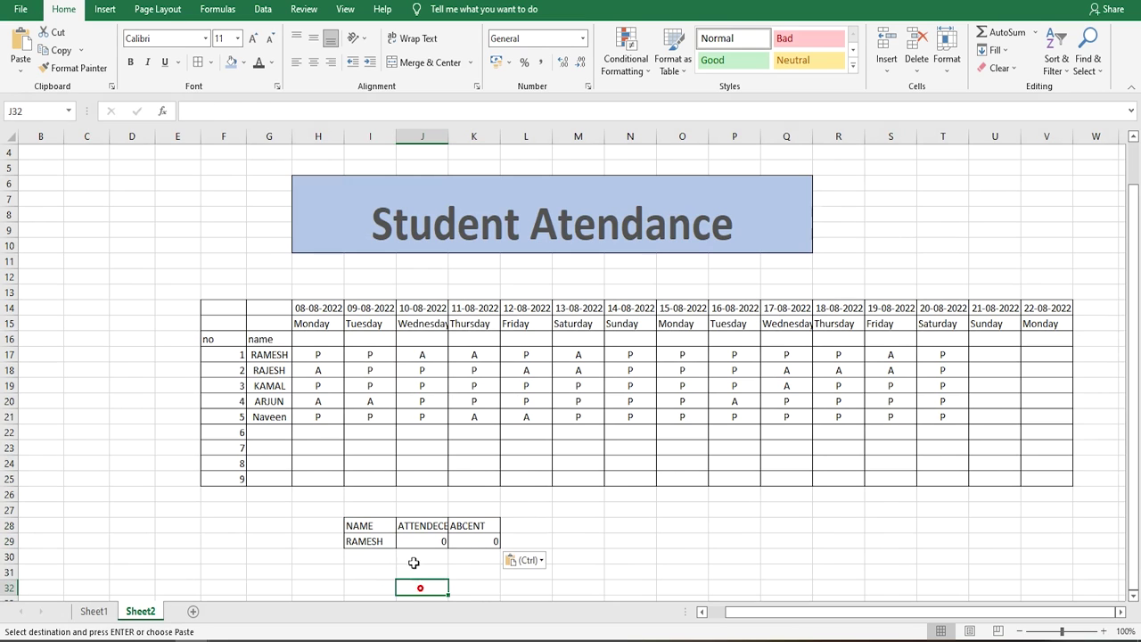
Clear the attendance and absence cells J29 and K29 in the pasted summary table.
{"action": "left_click", "coordinate": [420, 542]}
{"action": "key", "text": "Delete"}
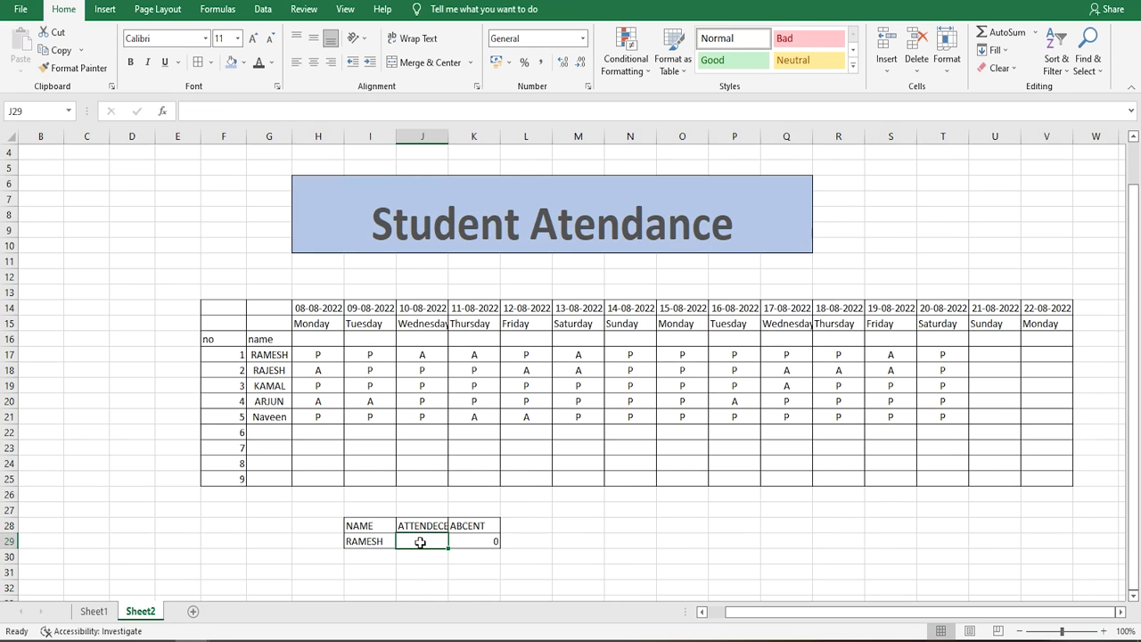
{"action": "key", "text": "Right"}
{"action": "key", "text": "Delete"}
{"action": "left_click", "coordinate": [412, 573]}
{"action": "left_click", "coordinate": [361, 543]}
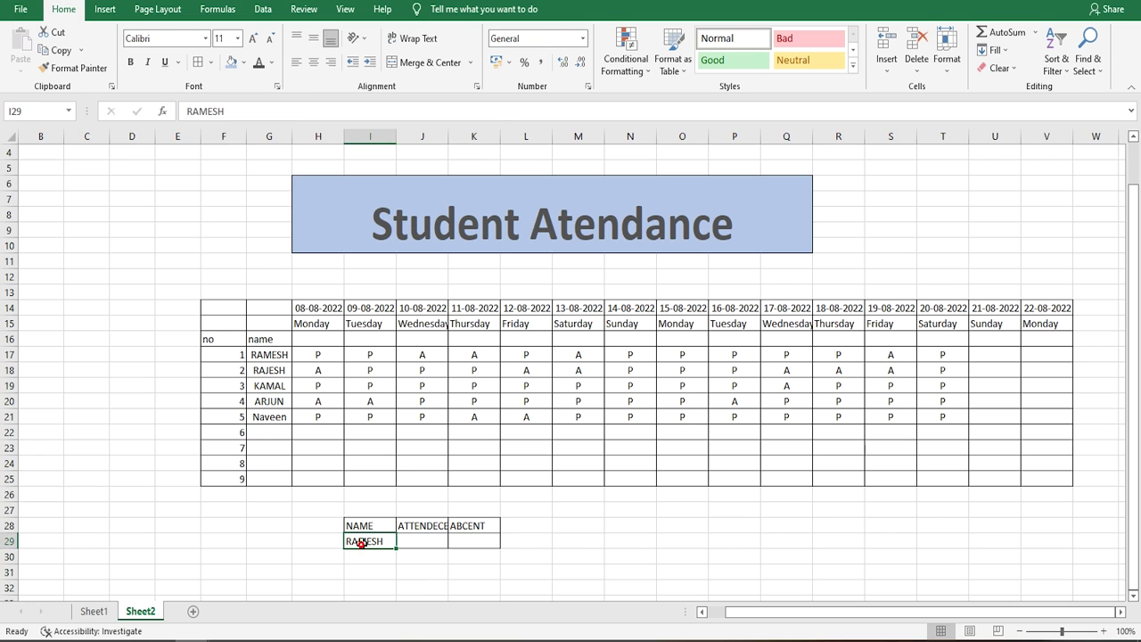
{"action": "left_click", "coordinate": [434, 541]}
{"action": "left_click", "coordinate": [478, 543]}
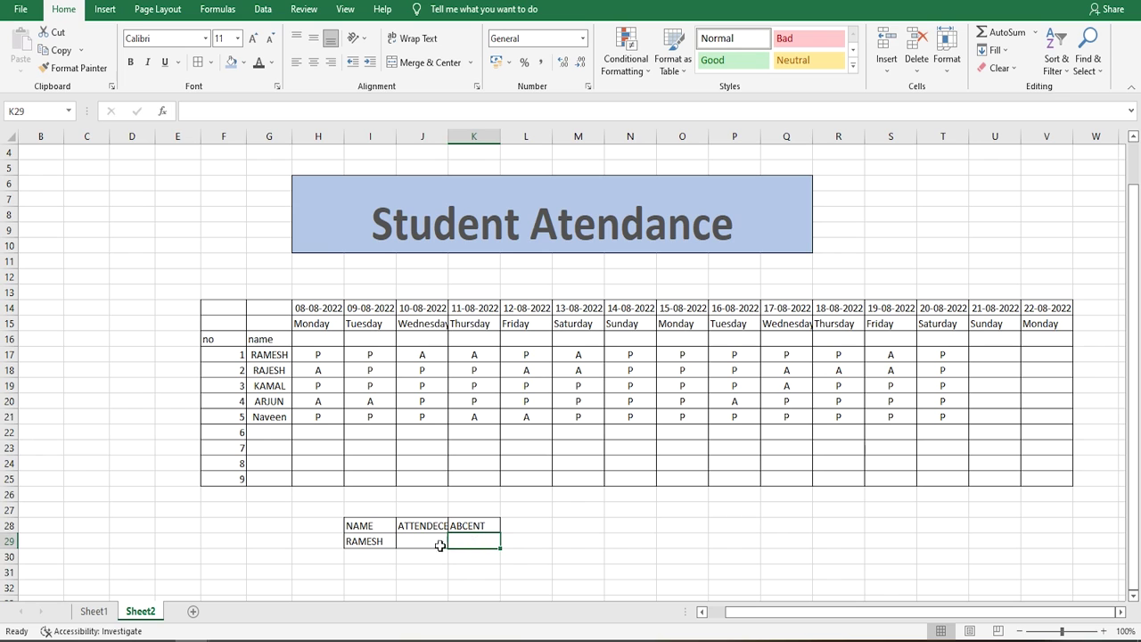
{"action": "left_click", "coordinate": [441, 543]}
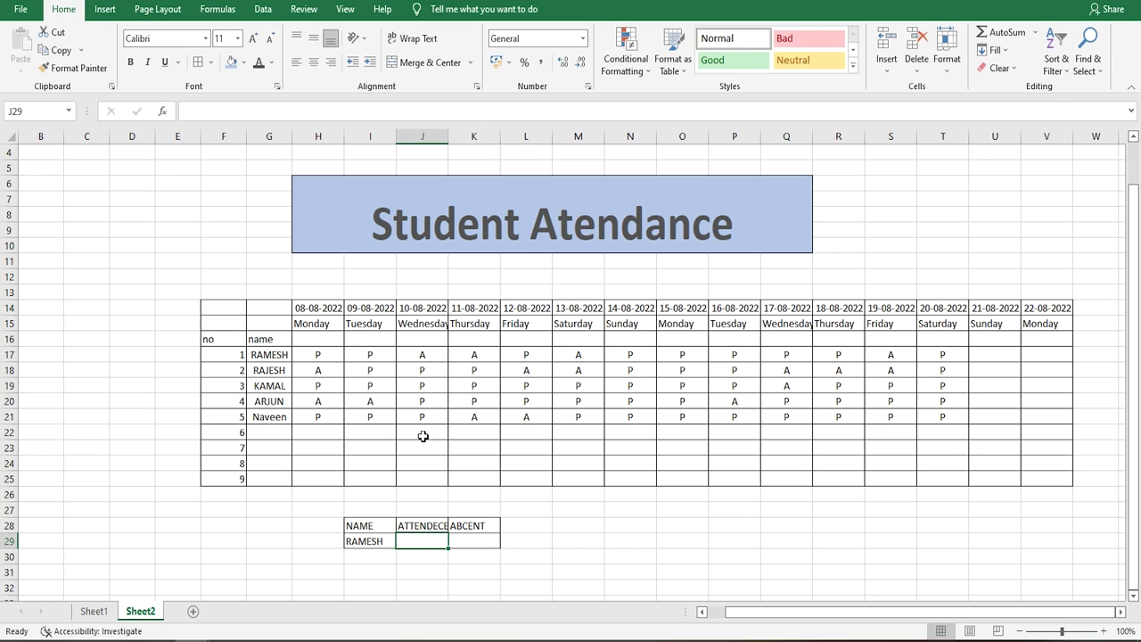
Widen column J so that the ATTENDECE header fits, and select the empty cell J29 below it.
{"action": "left_click_drag", "start_coordinate": [449, 128], "coordinate": [461, 128]}
{"action": "left_click", "coordinate": [529, 555]}
{"action": "left_click", "coordinate": [411, 541]}
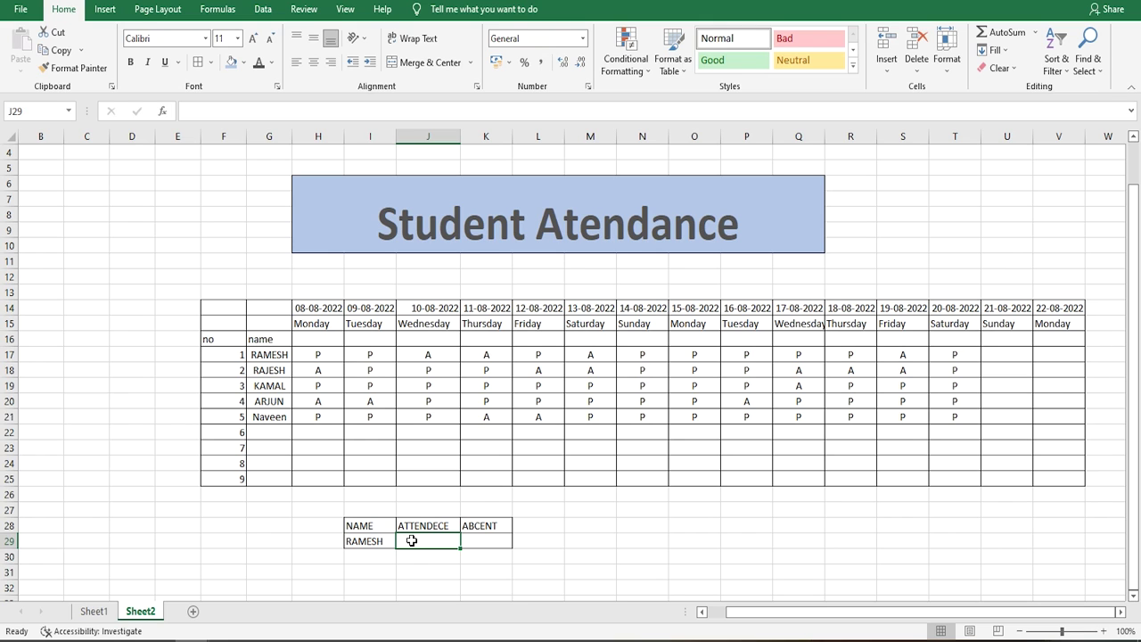
Count the first student's P marks in J29 with COUNTIF over H17:T17, using H17 as the criterion.
{"action": "type", "text": "="}
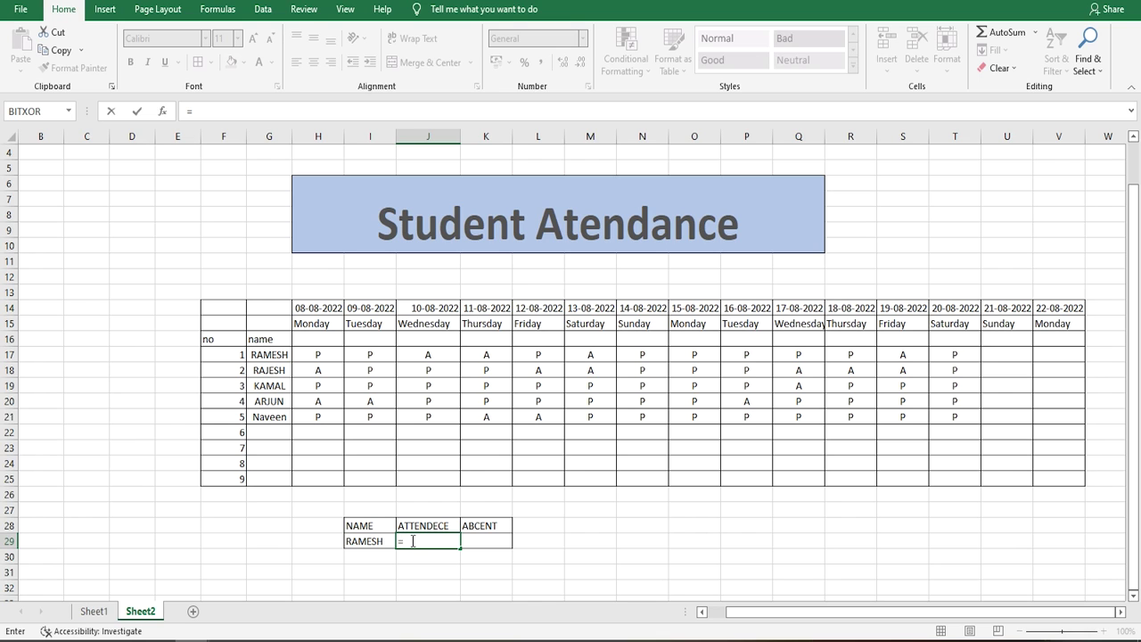
{"action": "type", "text": "cou"}
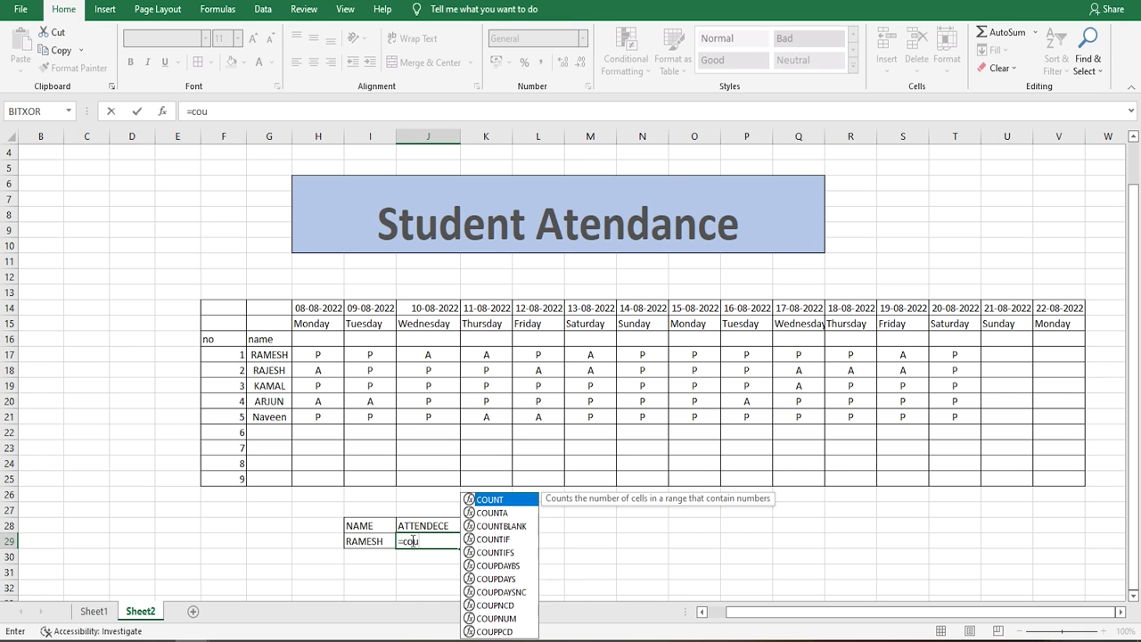
{"action": "type", "text": "ntif"}
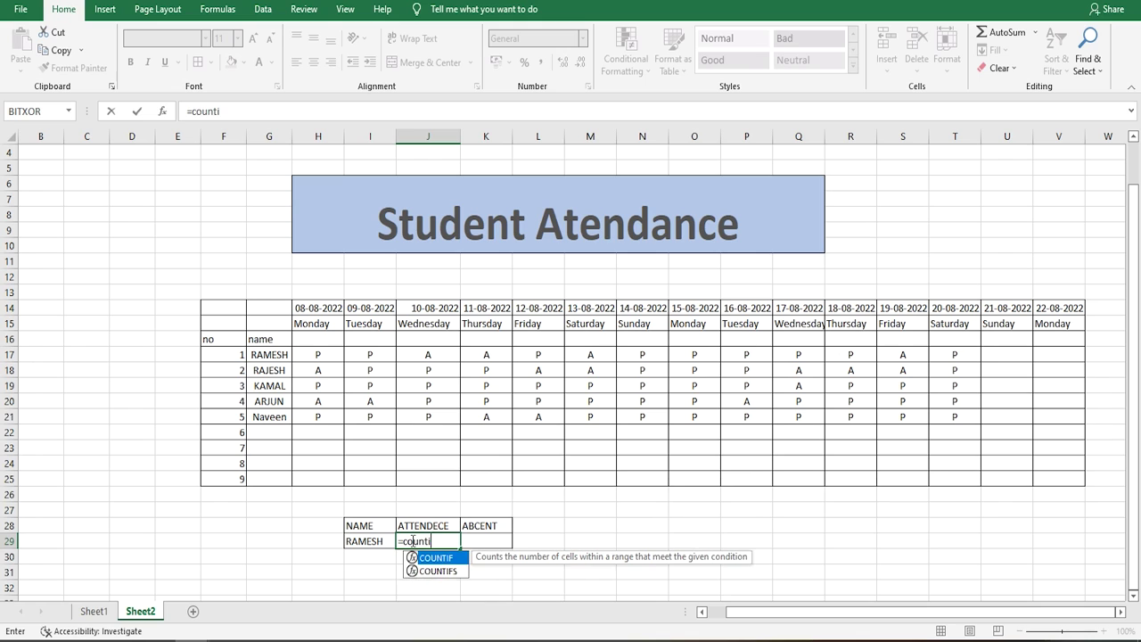
{"action": "key", "text": "Tab"}
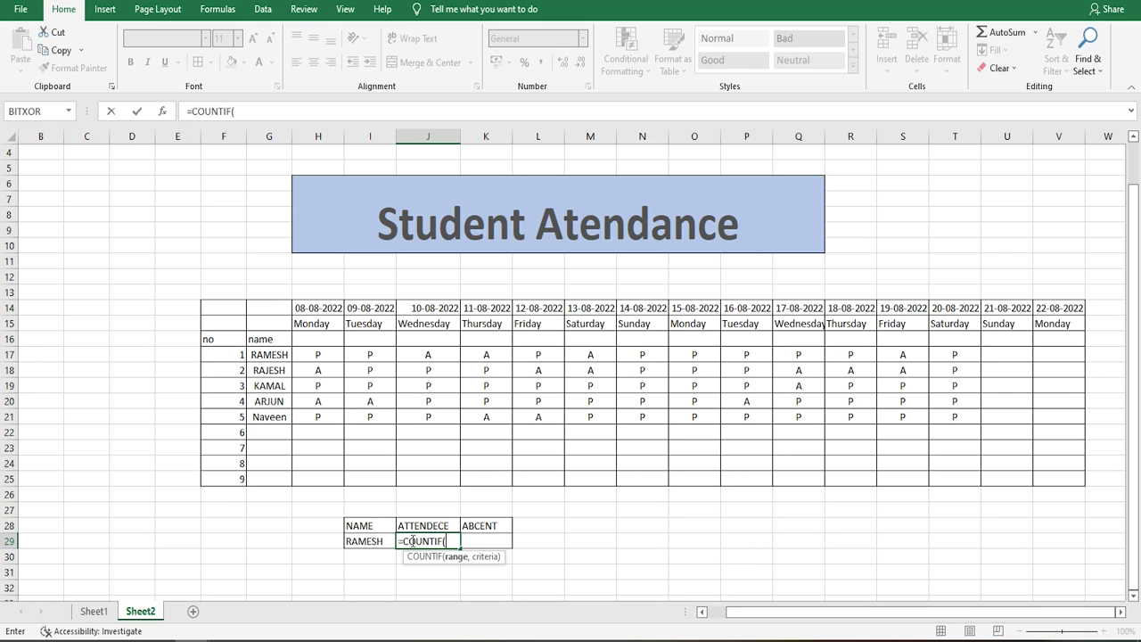
{"action": "left_click", "coordinate": [314, 355]}
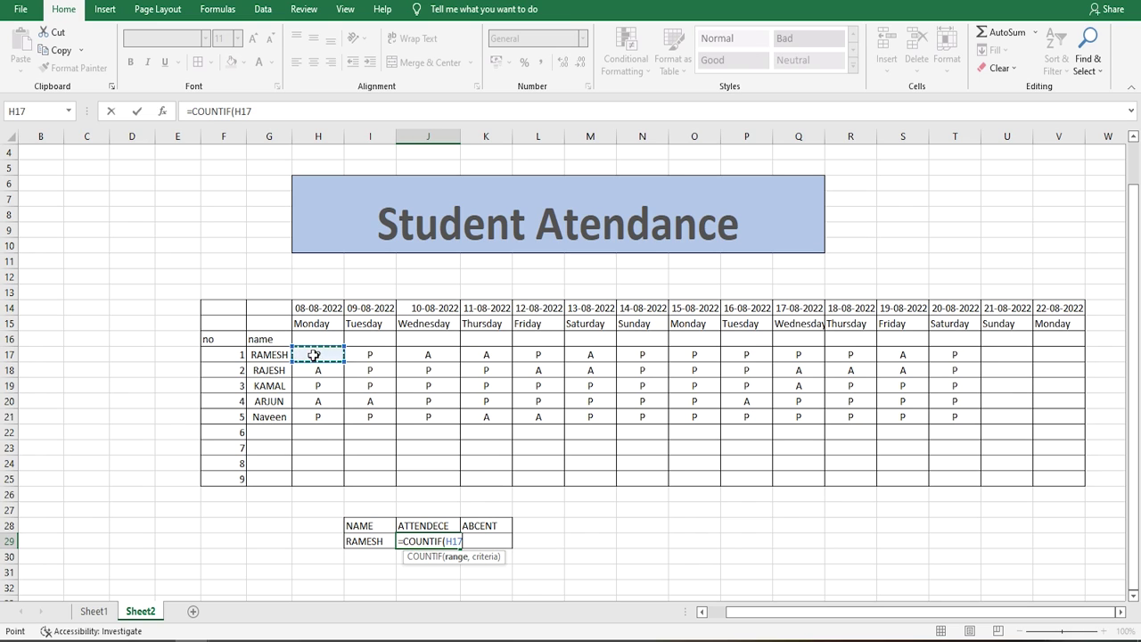
{"action": "key", "text": "ctrl+shift+Right"}
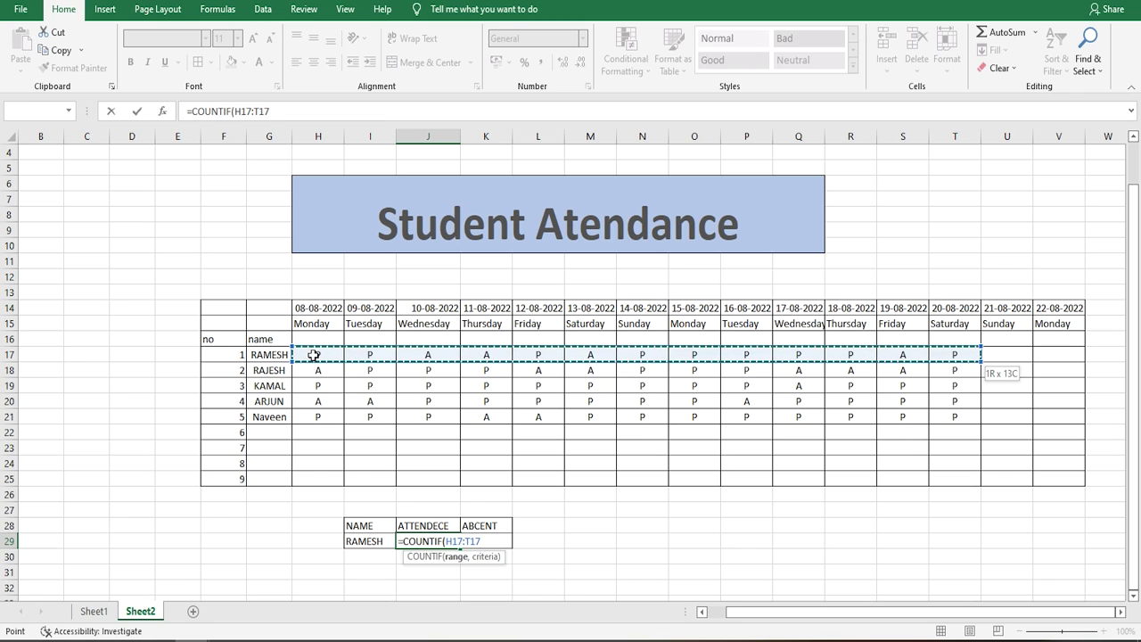
{"action": "type", "text": ","}
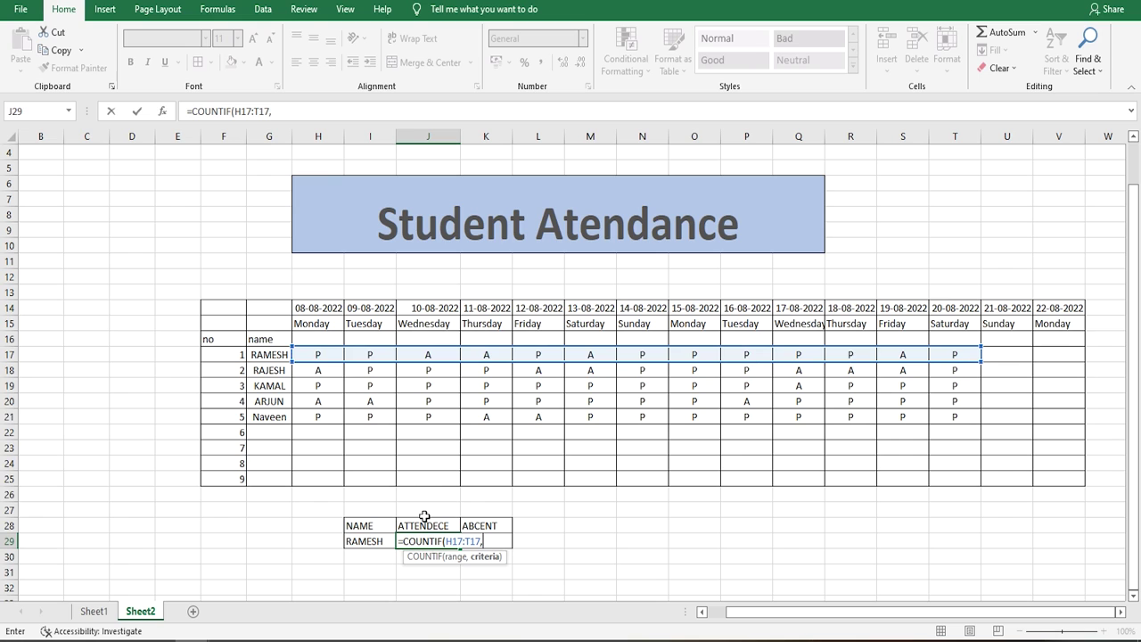
{"action": "left_click", "coordinate": [319, 356]}
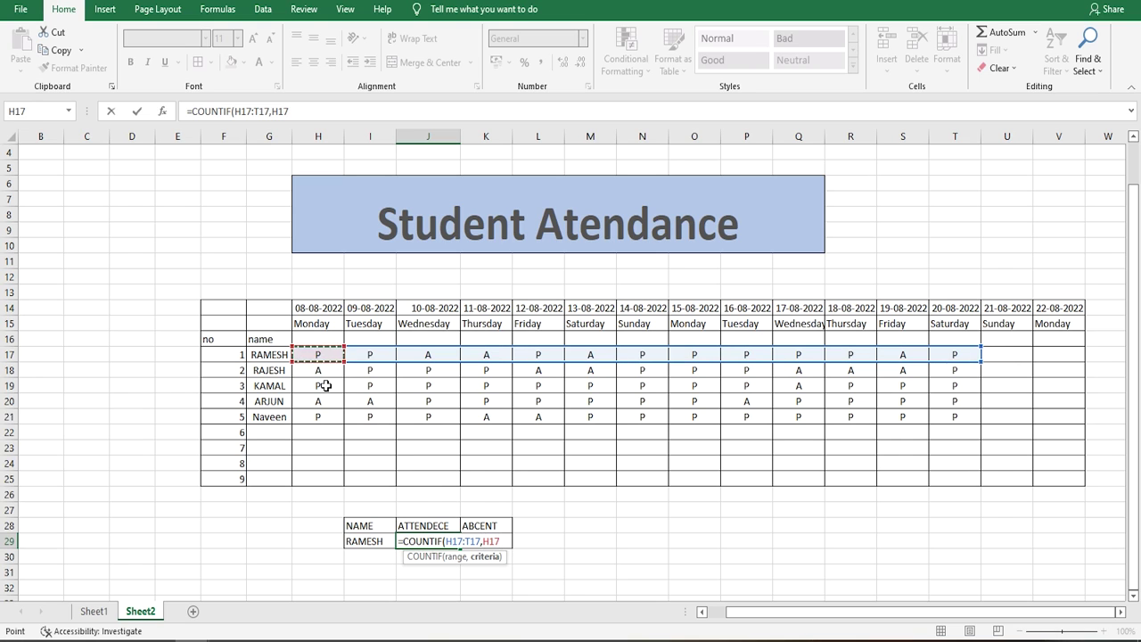
{"action": "key", "text": "Return"}
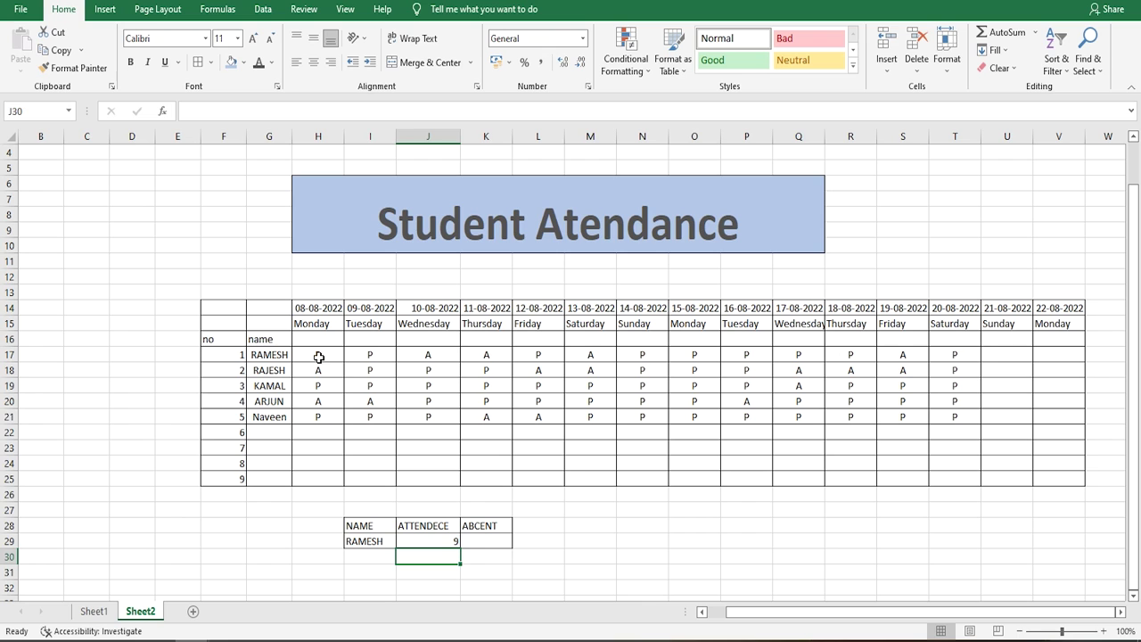
Count the first student's A marks in K29 with COUNTIF over H17:T17, using J17 as the criterion.
{"action": "left_click", "coordinate": [472, 543]}
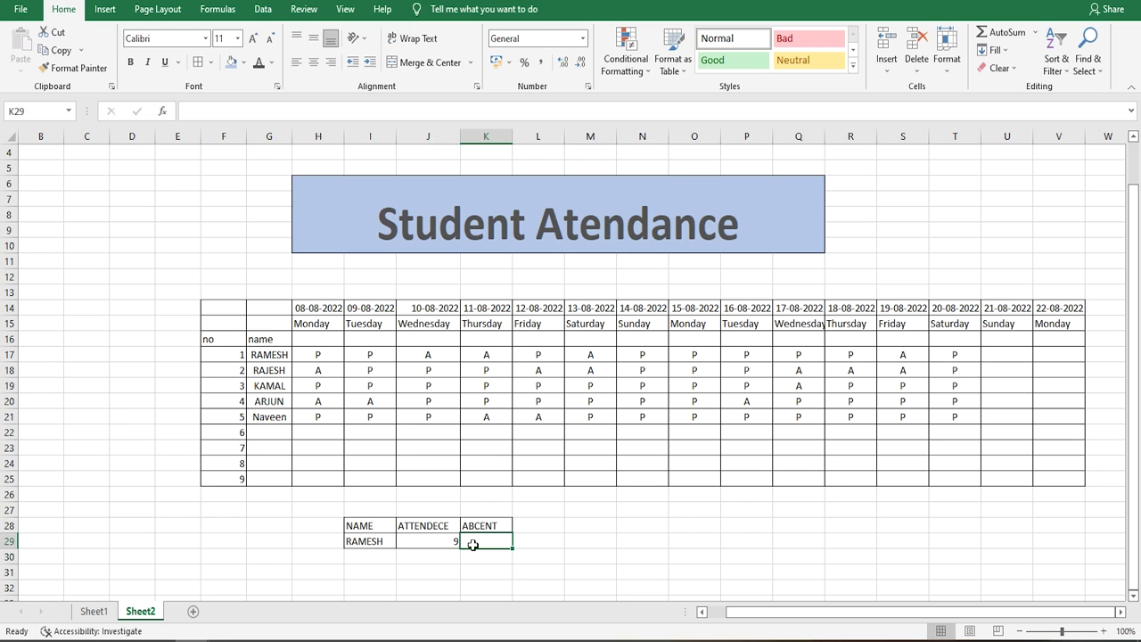
{"action": "type", "text": "=count"}
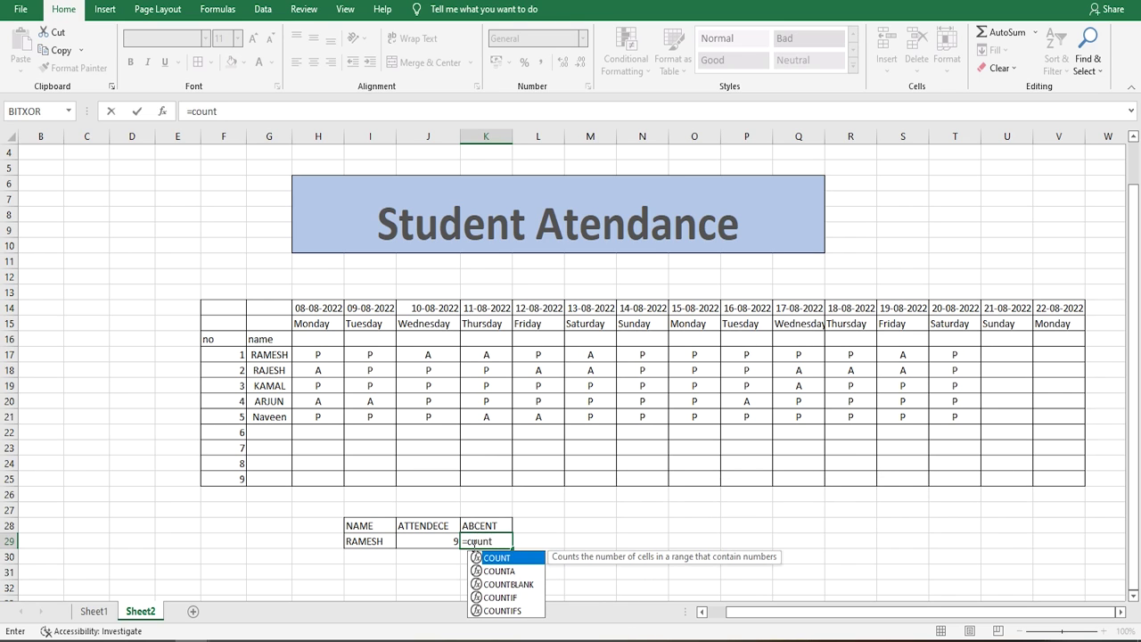
{"action": "type", "text": "if"}
{"action": "key", "text": "Tab"}
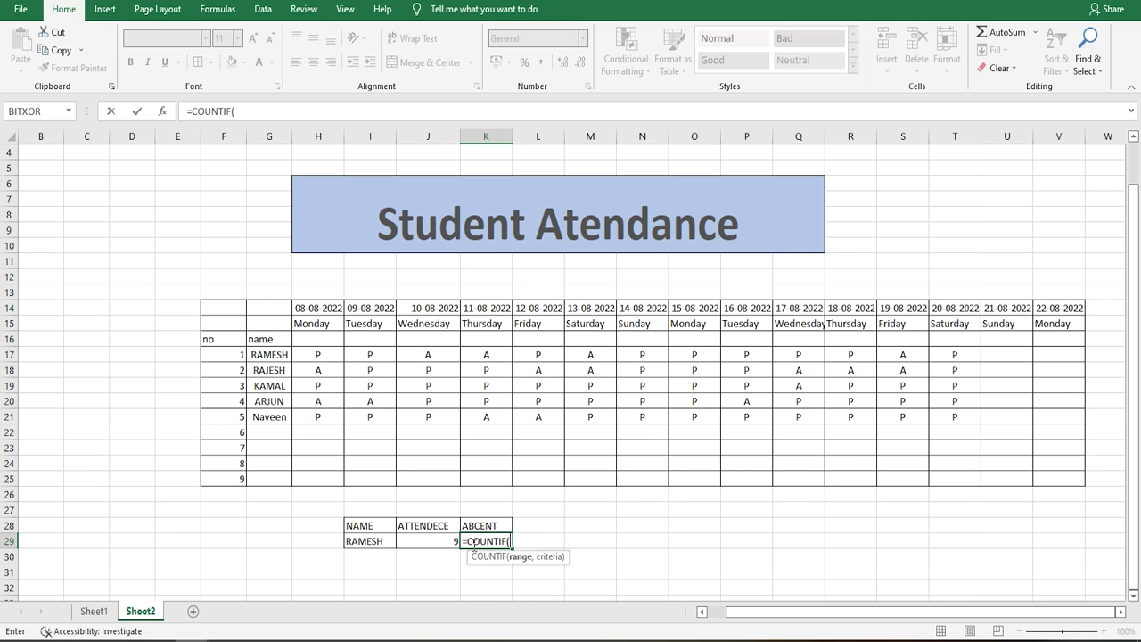
{"action": "left_click", "coordinate": [317, 354]}
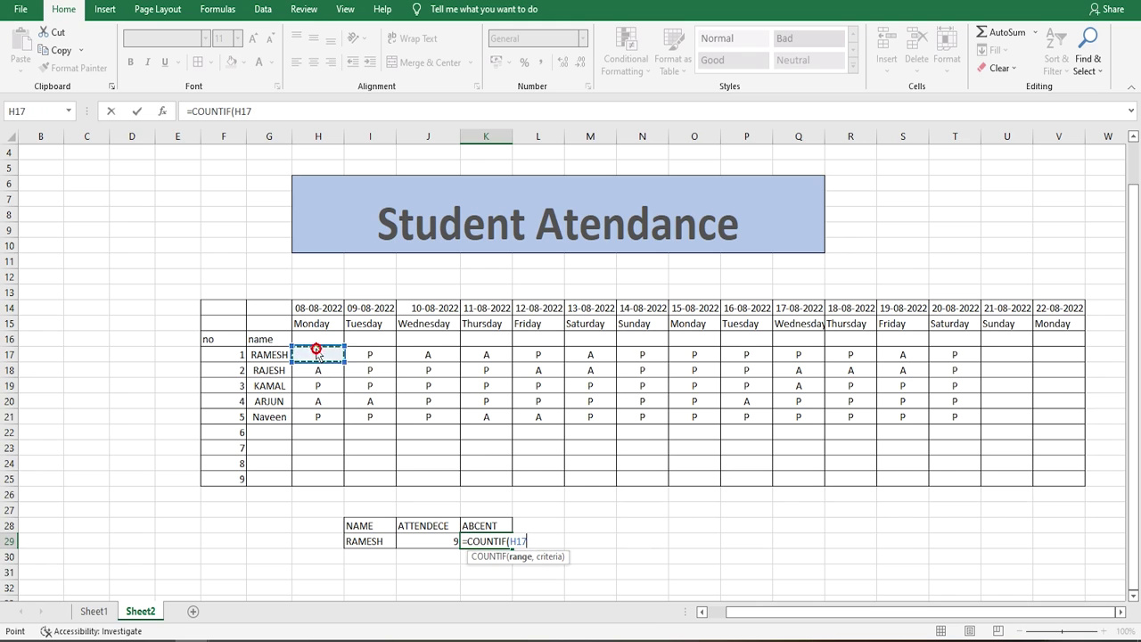
{"action": "key", "text": "ctrl+shift+Right"}
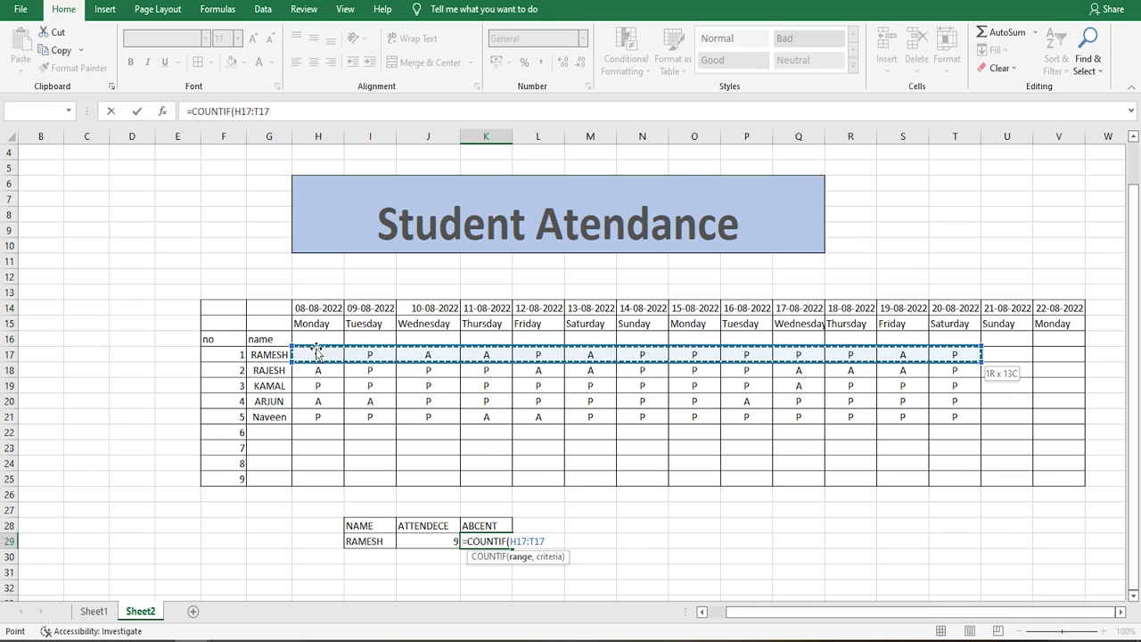
{"action": "type", "text": ","}
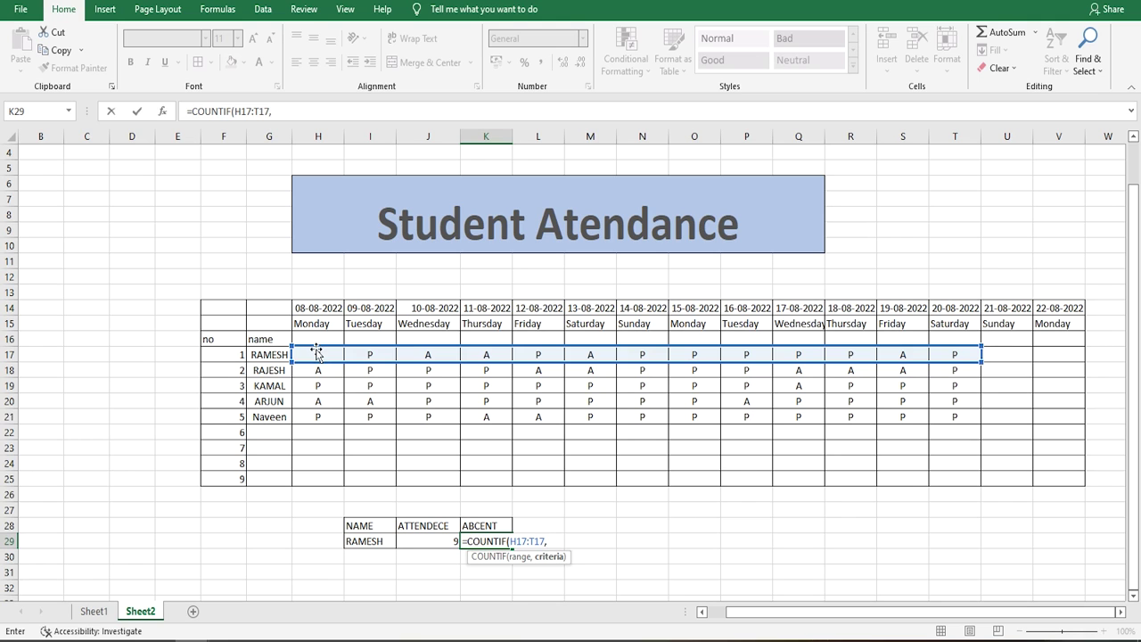
{"action": "left_click", "coordinate": [432, 355]}
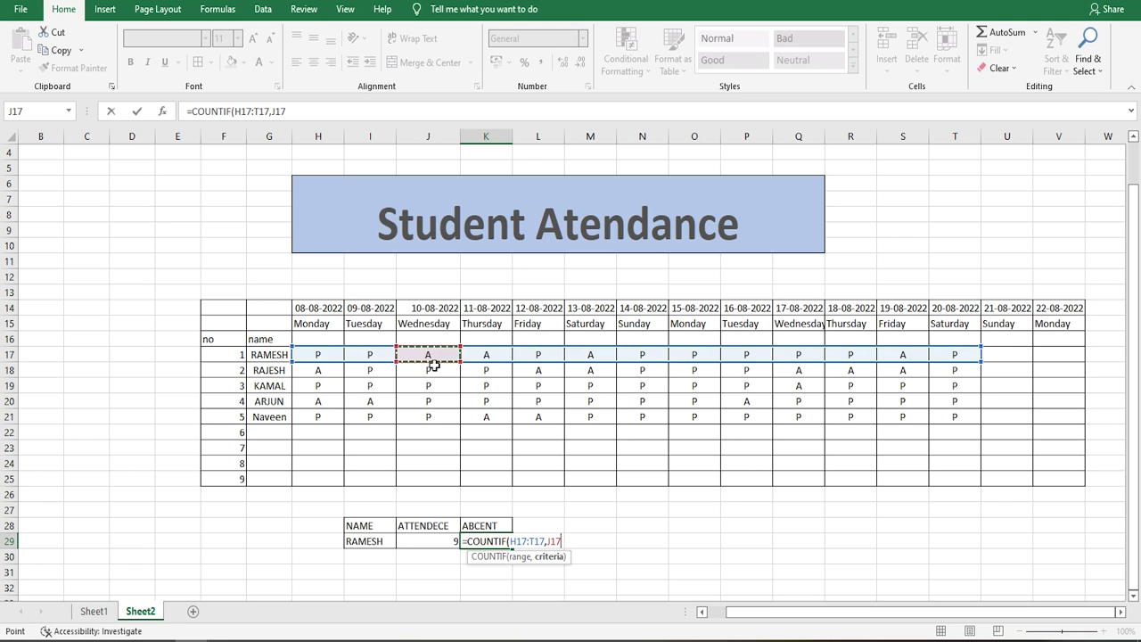
{"action": "key", "text": "Return"}
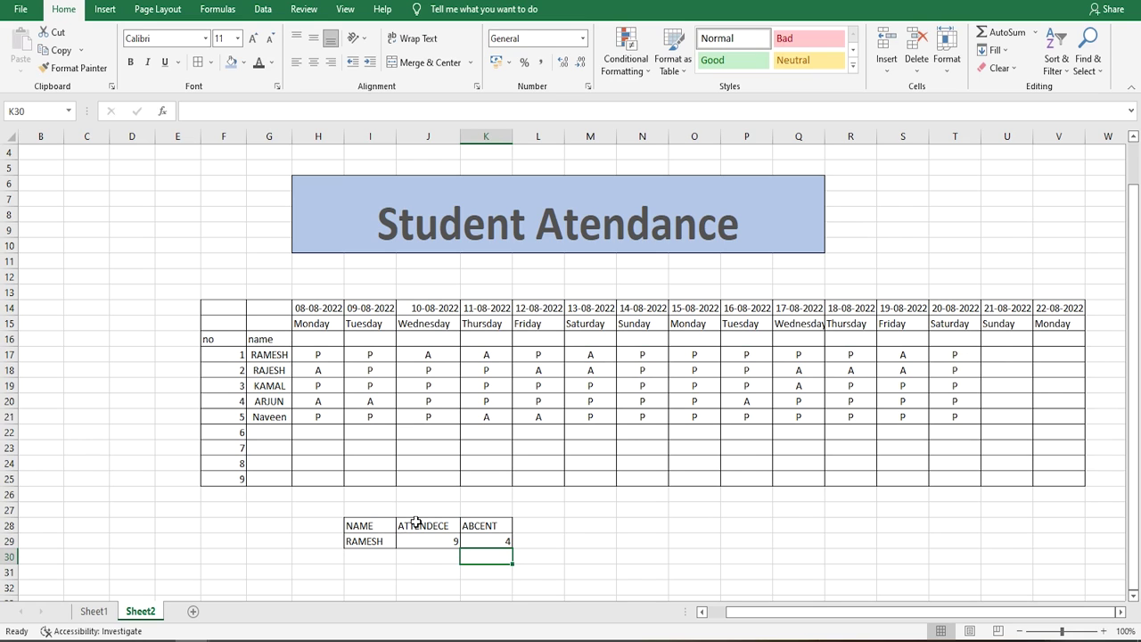
Add the header "total days" in cell M28 beside the summary table.
{"action": "left_click", "coordinate": [608, 541]}
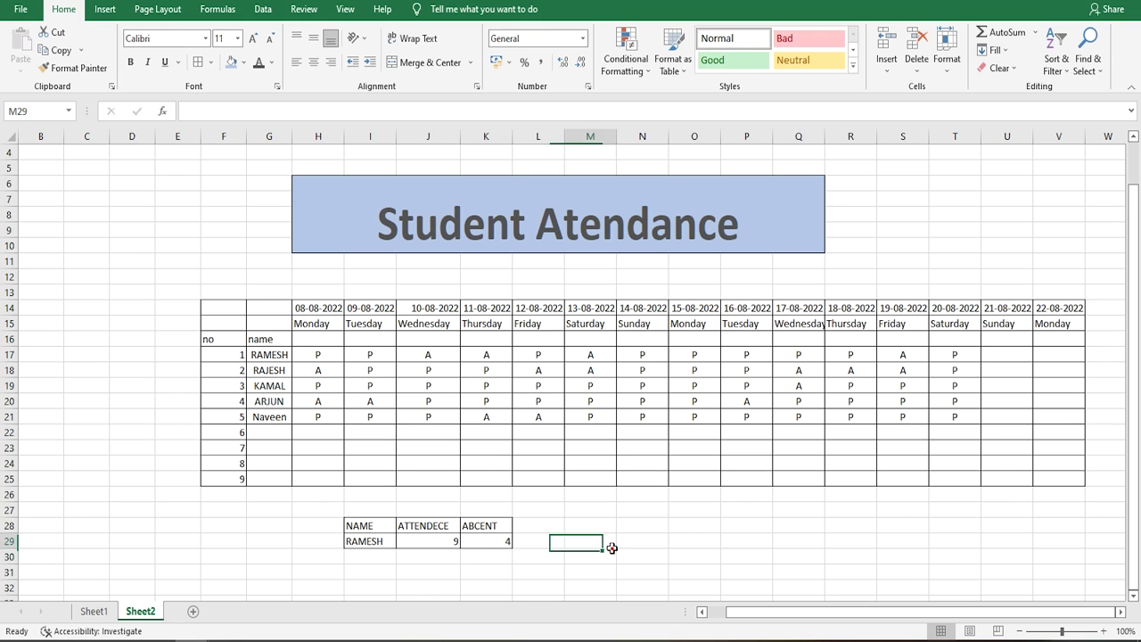
{"action": "left_click", "coordinate": [611, 521]}
{"action": "type", "text": "tota"}
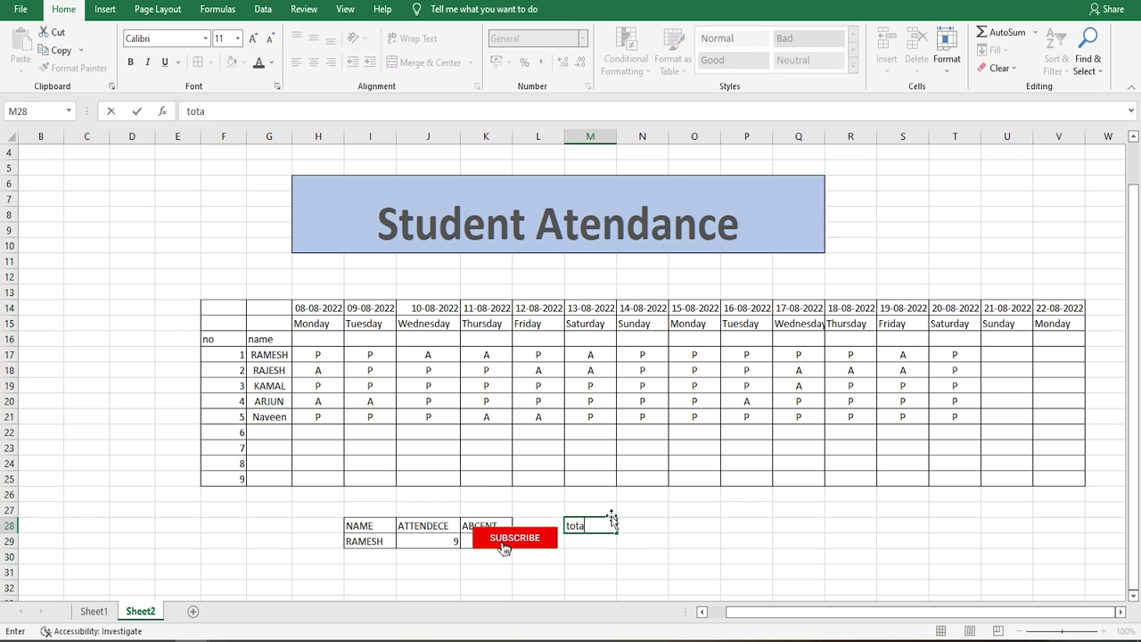
{"action": "type", "text": "l days"}
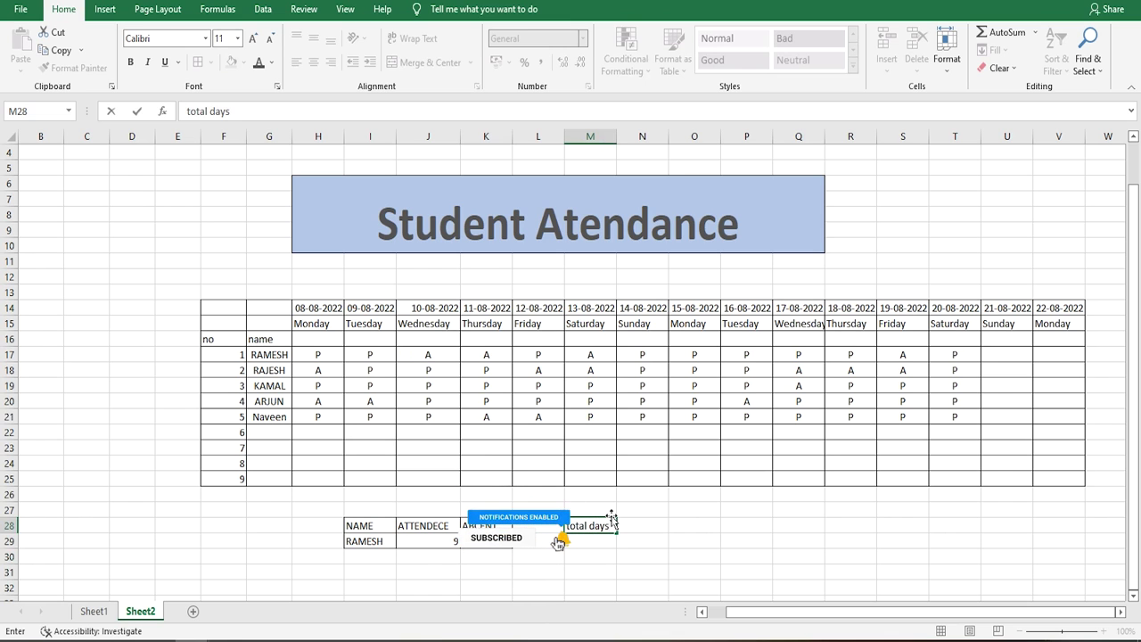
{"action": "key", "text": "Return"}
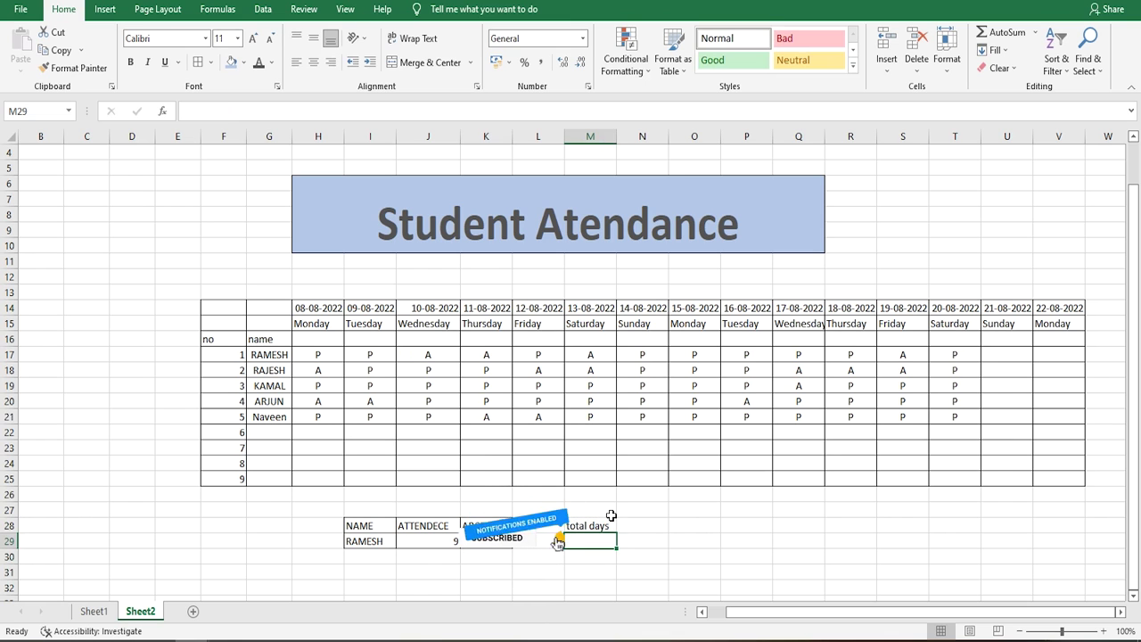
Calculate the total days in M29 with COUNTA over the first student's marks, H17:T17.
{"action": "type", "text": "="}
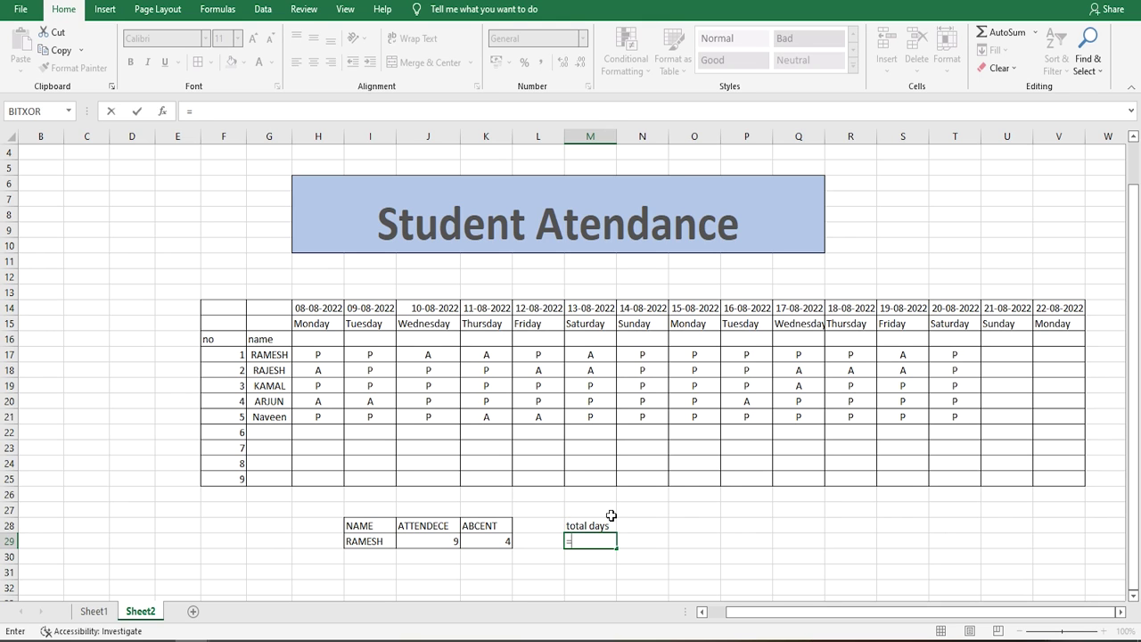
{"action": "type", "text": "count"}
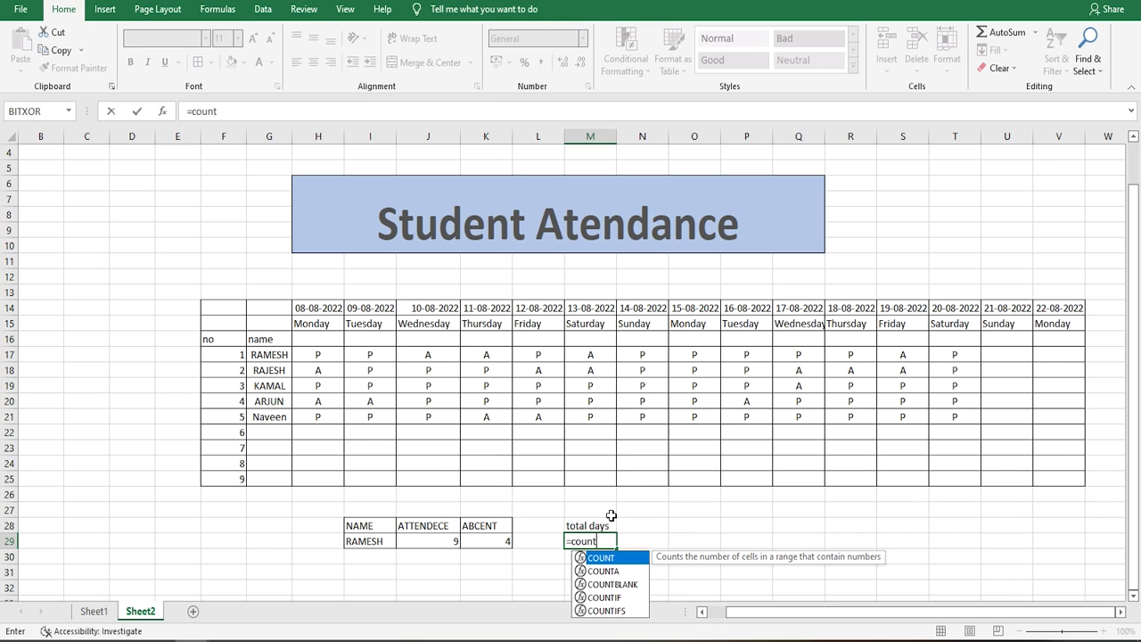
{"action": "key", "text": "Down"}
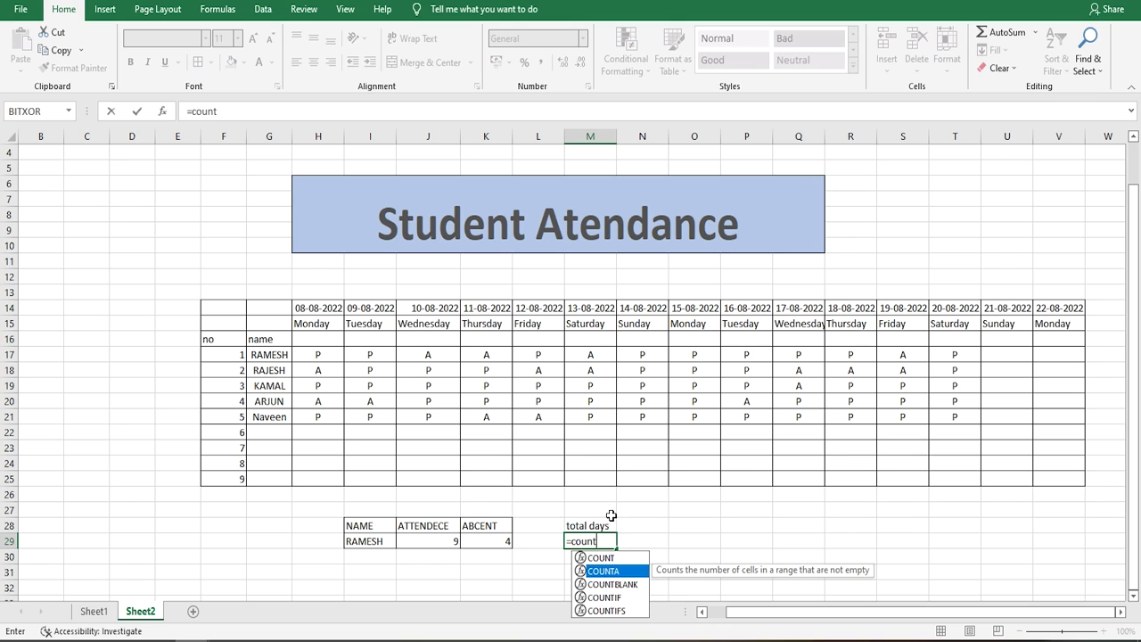
{"action": "key", "text": "Tab"}
{"action": "left_click", "coordinate": [307, 356]}
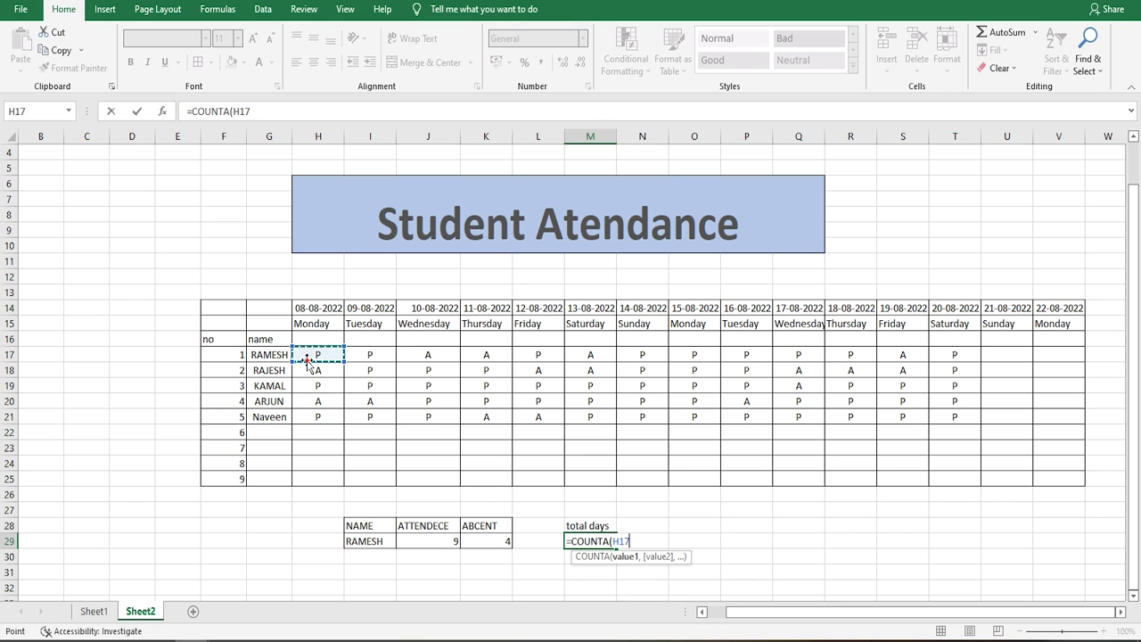
{"action": "key", "text": "ctrl+shift+Right"}
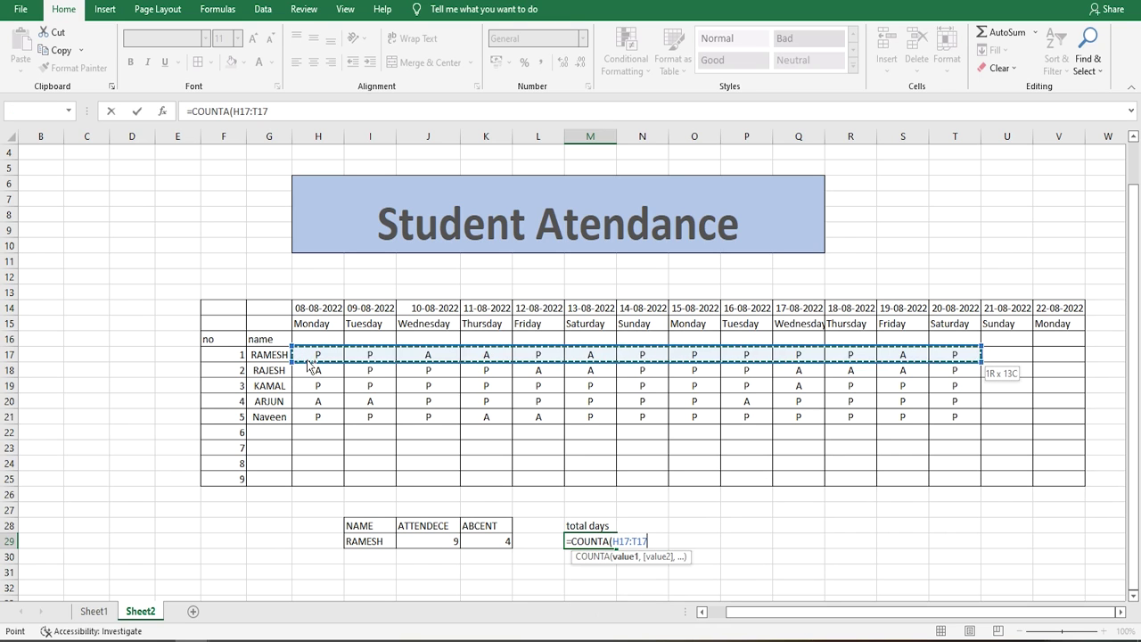
{"action": "key", "text": "Return"}
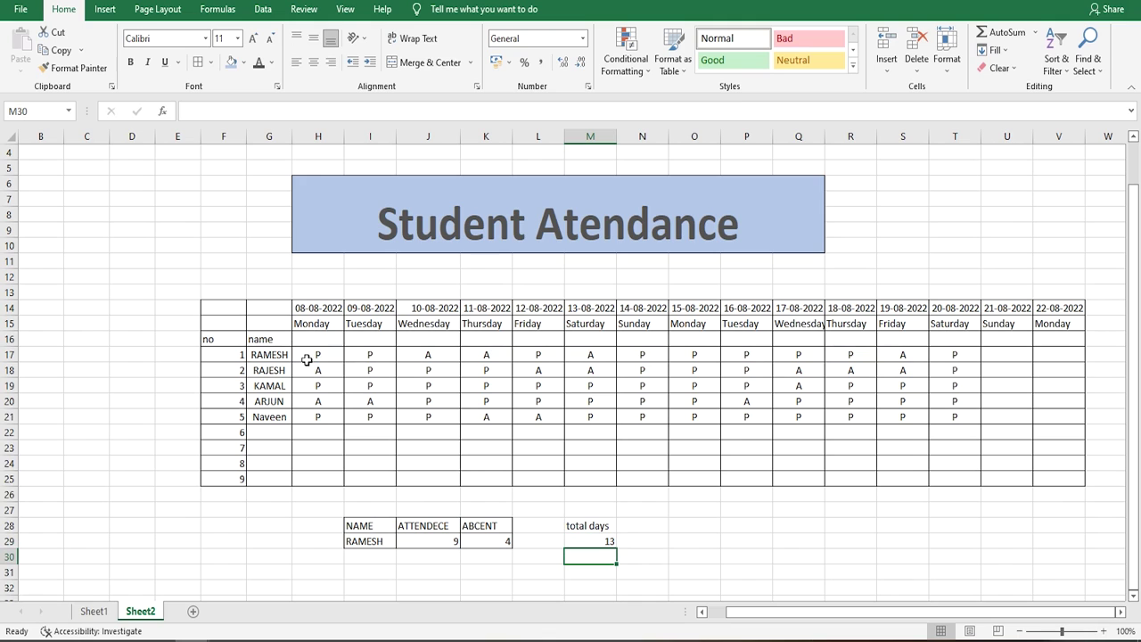
Replace the ATTENDECE header in J28 with "p" and select the student name cell I29.
{"action": "left_click", "coordinate": [447, 525]}
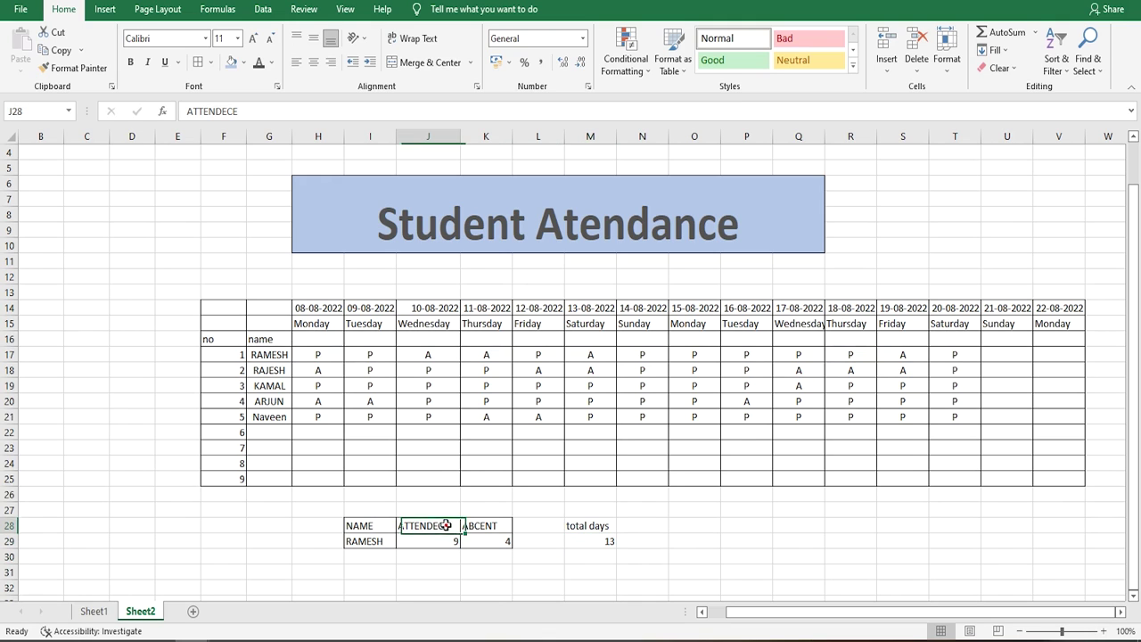
{"action": "double_click", "coordinate": [446, 525]}
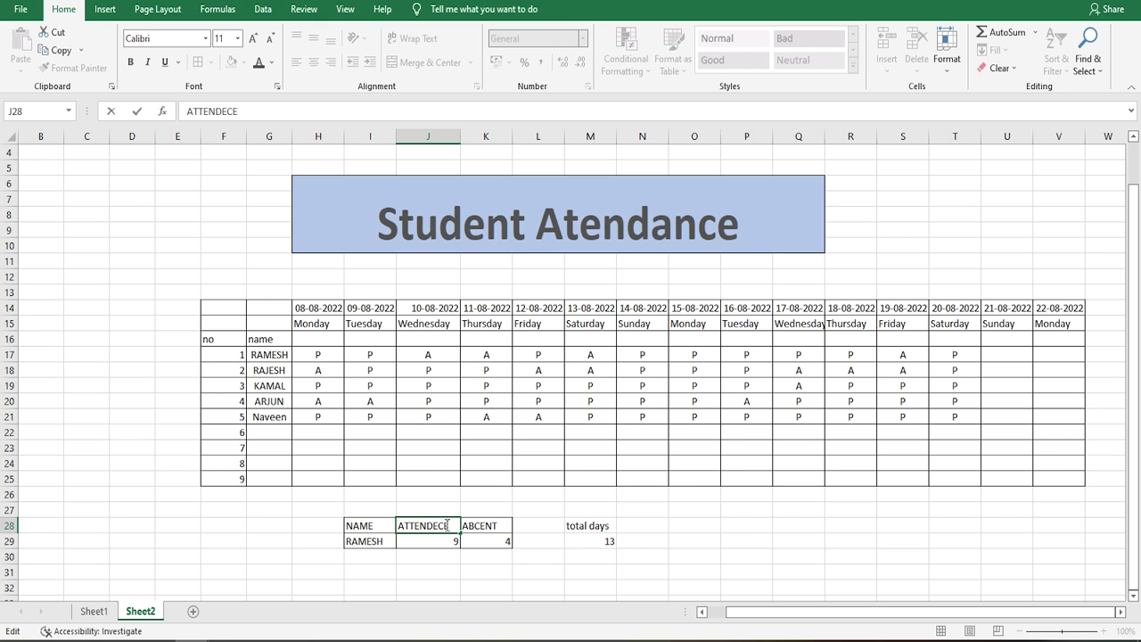
{"action": "type", "text": "A"}
{"action": "key", "text": "BackSpace"}
{"action": "key", "text": "BackSpace"}
{"action": "key", "text": "BackSpace"}
{"action": "key", "text": "BackSpace"}
{"action": "key", "text": "BackSpace"}
{"action": "key", "text": "BackSpace"}
{"action": "key", "text": "BackSpace"}
{"action": "key", "text": "BackSpace"}
{"action": "key", "text": "BackSpace"}
{"action": "key", "text": "BackSpace"}
{"action": "type", "text": "p"}
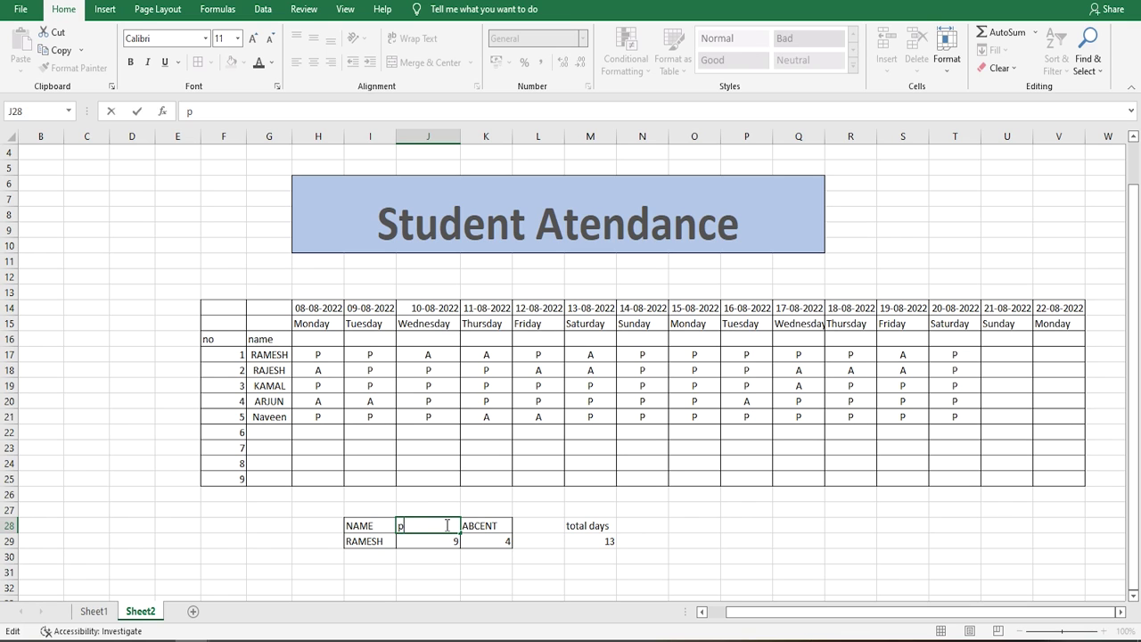
{"action": "key", "text": "Return"}
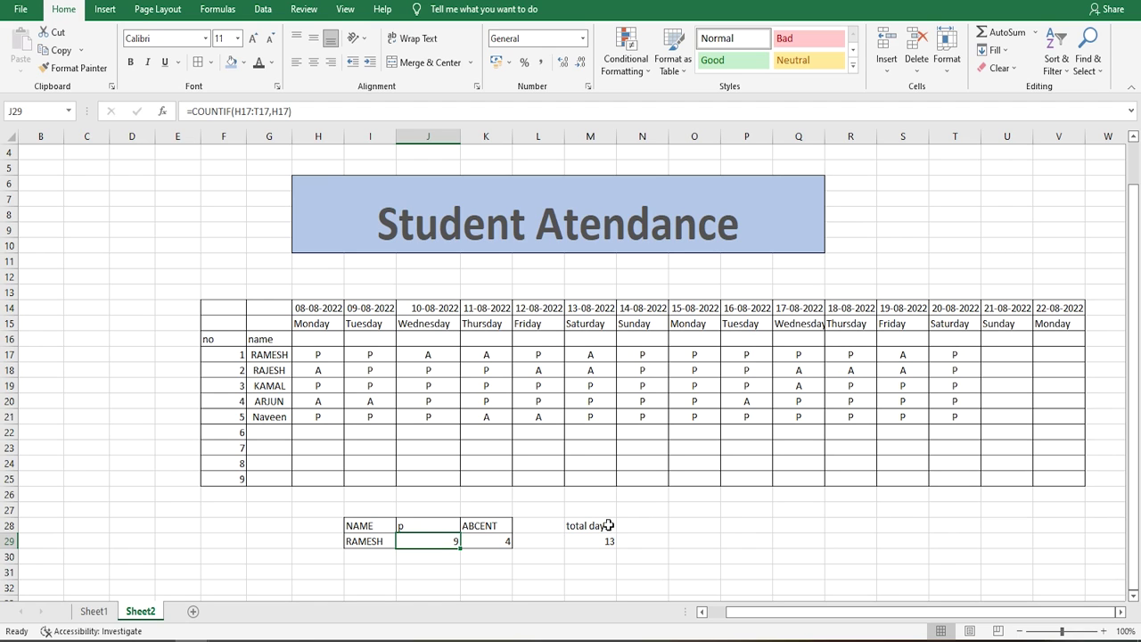
{"action": "left_click", "coordinate": [378, 542]}
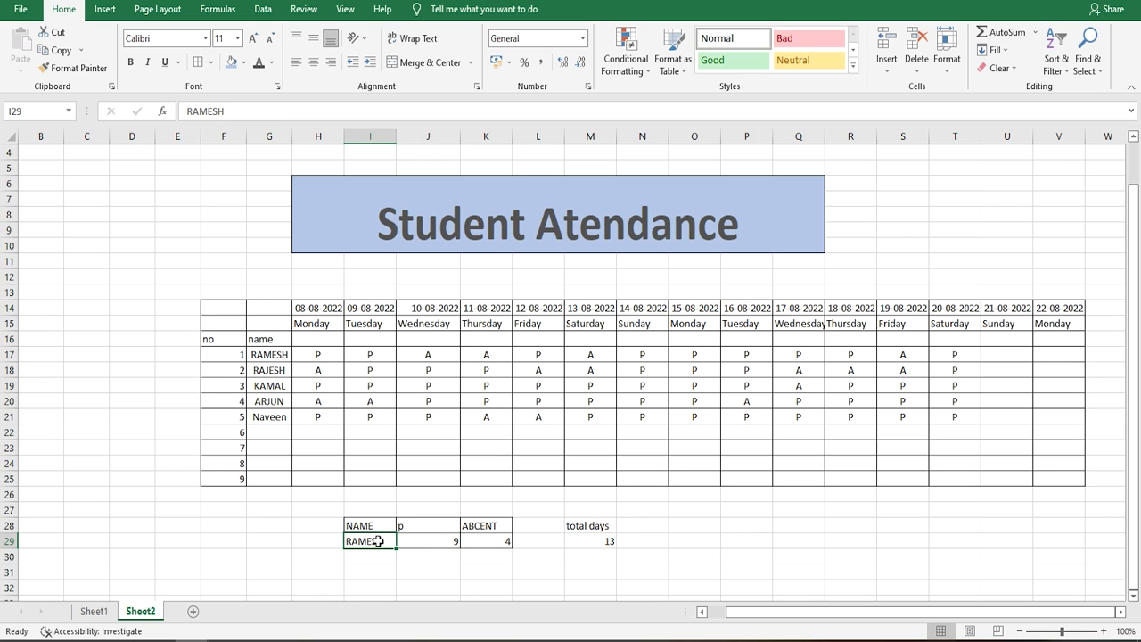